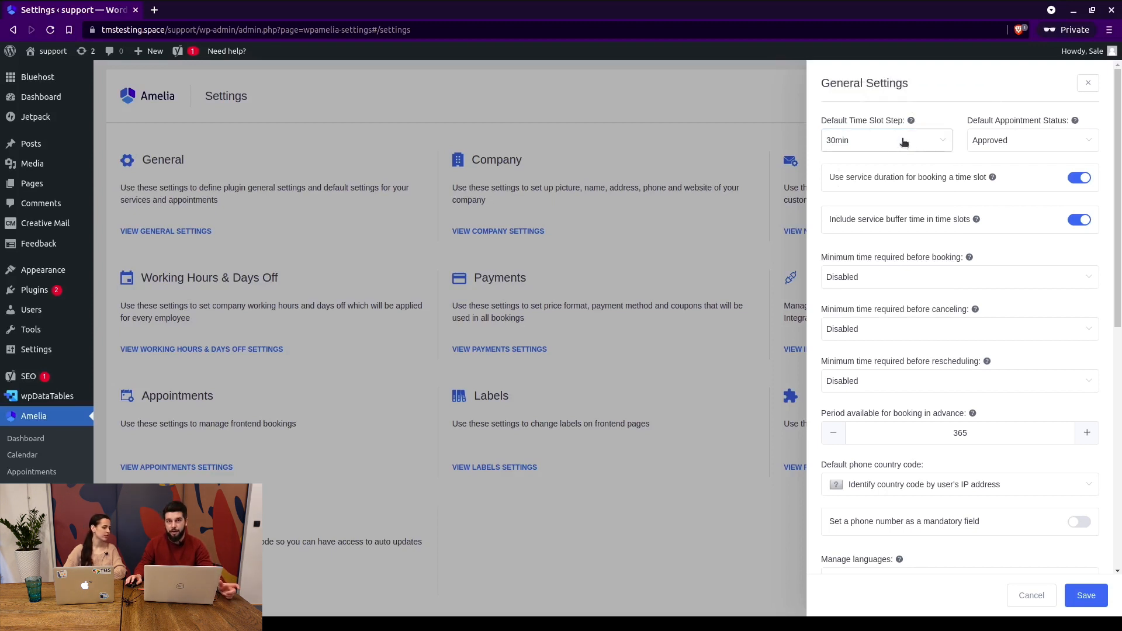
click(1005, 145)
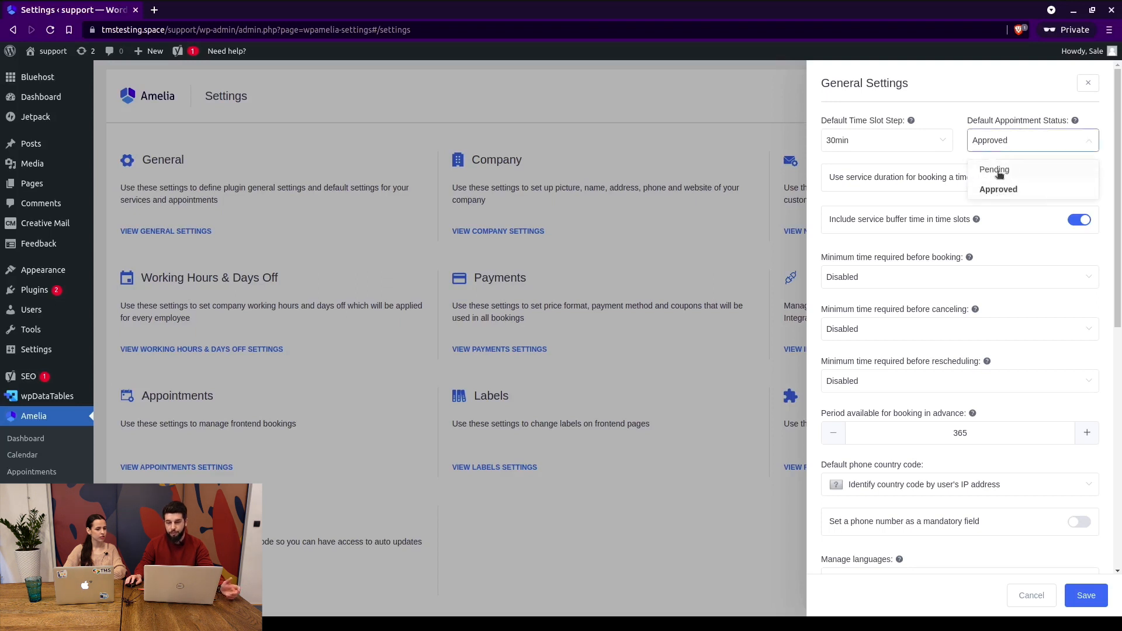
click(999, 106)
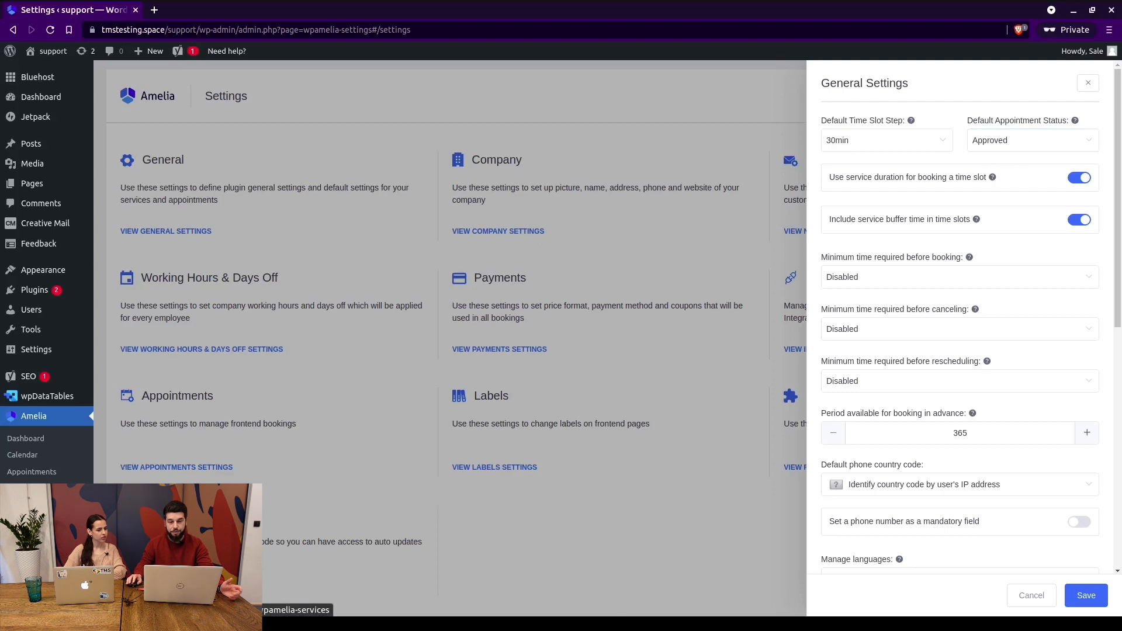
drag(837, 176, 975, 176)
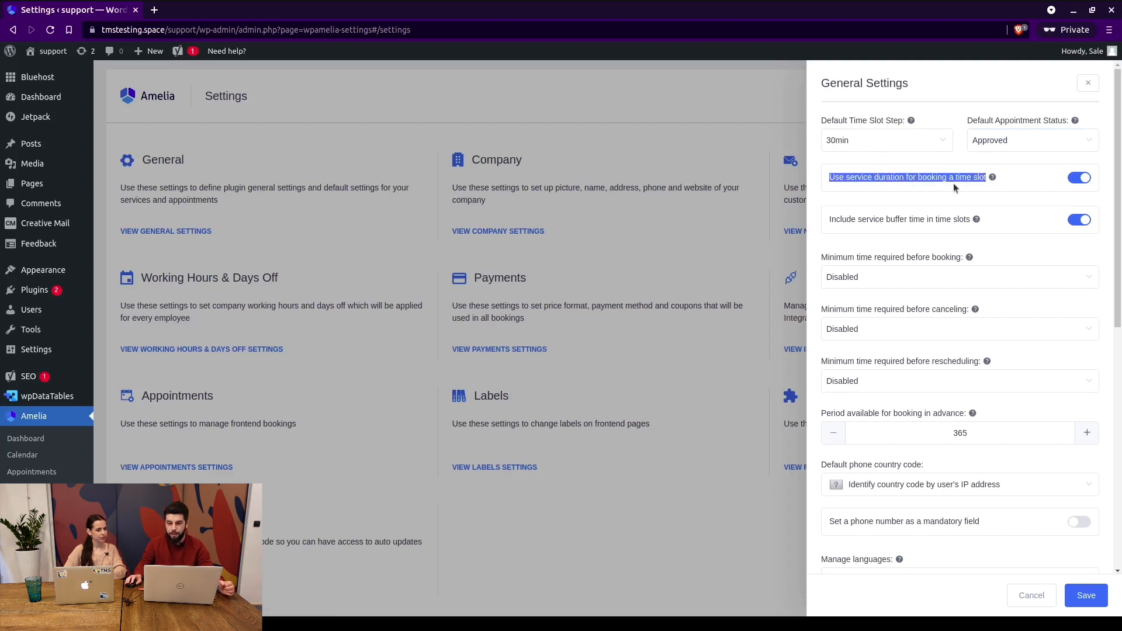
click(932, 167)
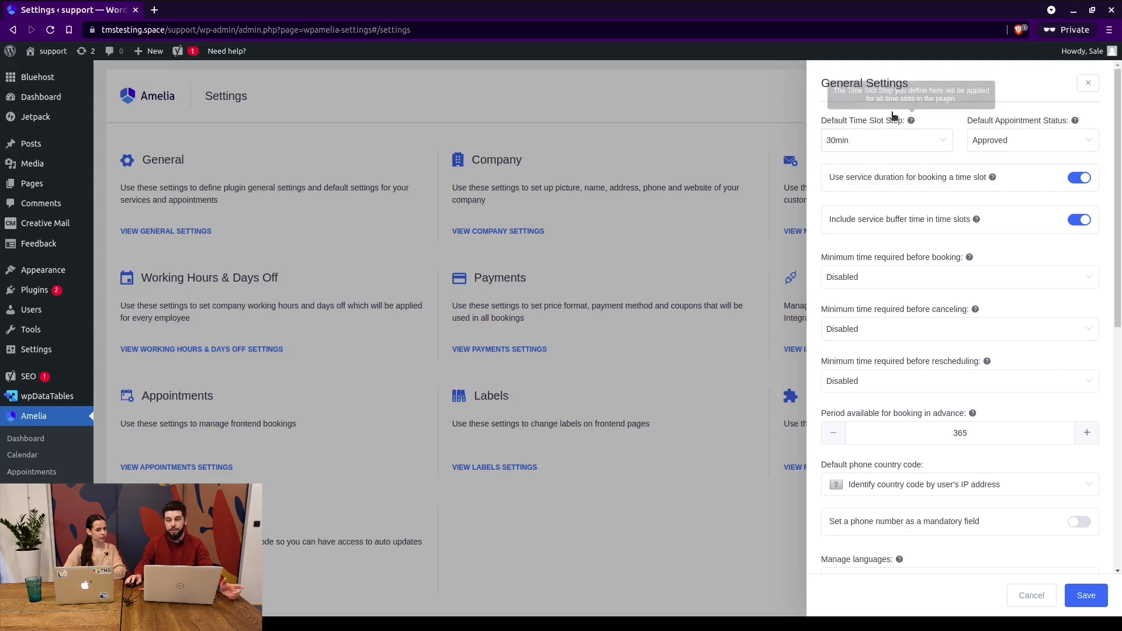
mouse_move(985, 173)
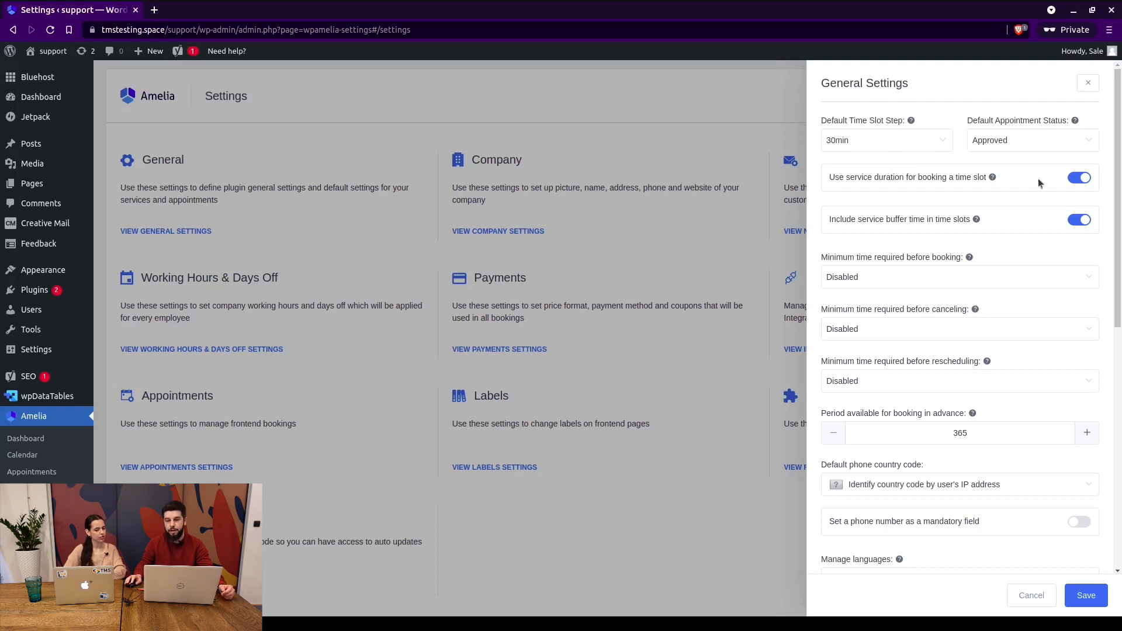
click(1079, 178)
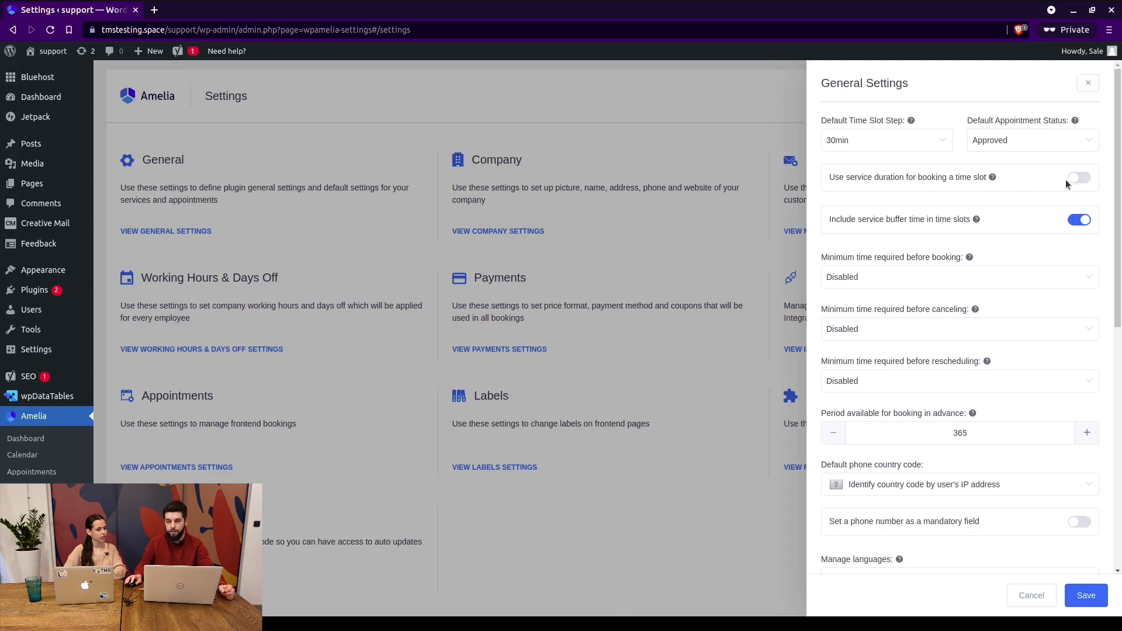
click(1080, 178)
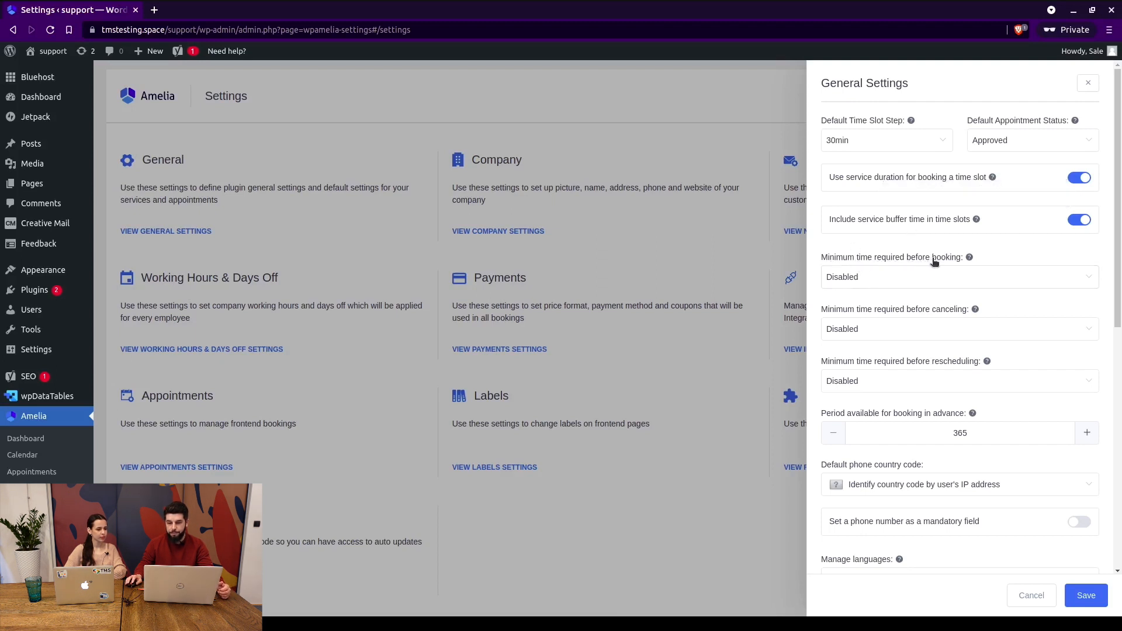
Review the minimum time before booking options and leave it Disabled.
click(895, 273)
scroll(860, 328, down, 5)
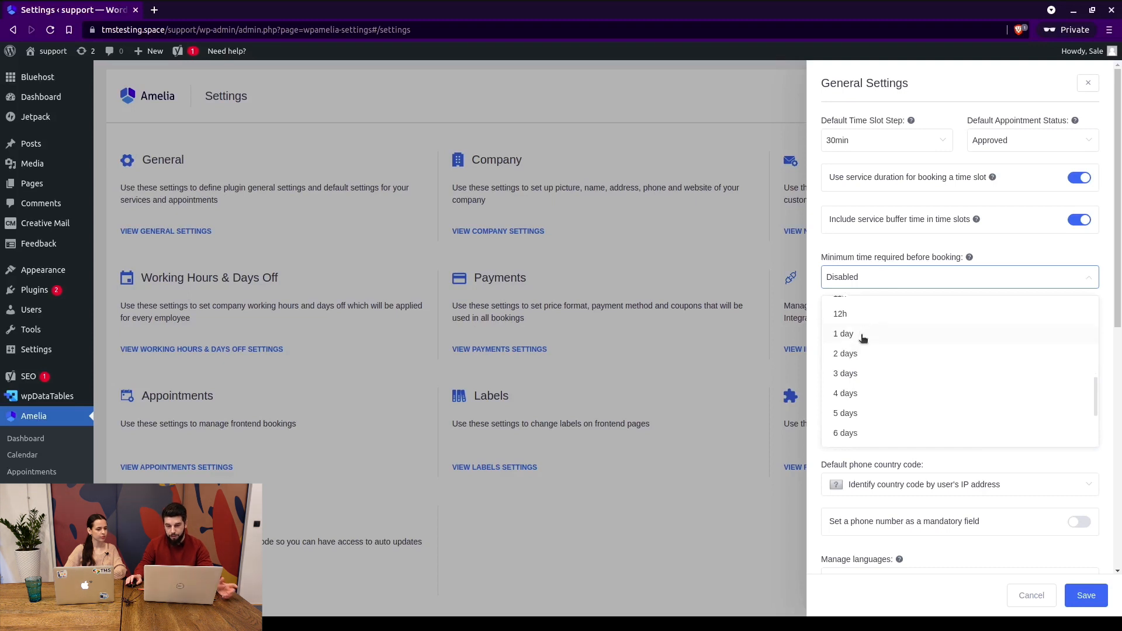
click(878, 240)
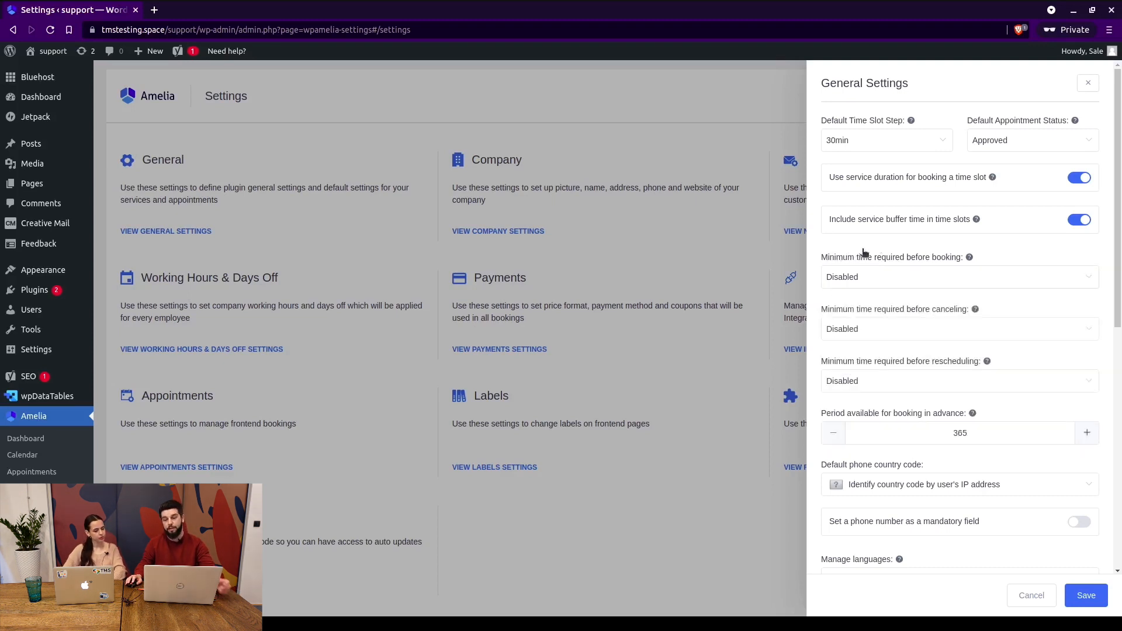
click(893, 274)
scroll(871, 372, down, 3)
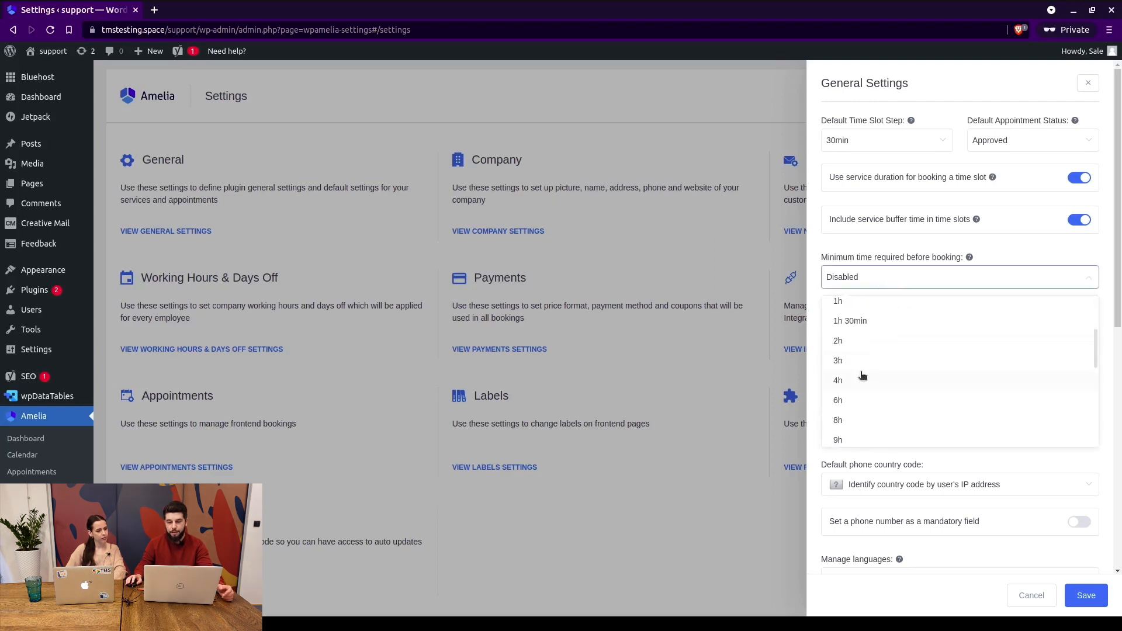
click(883, 248)
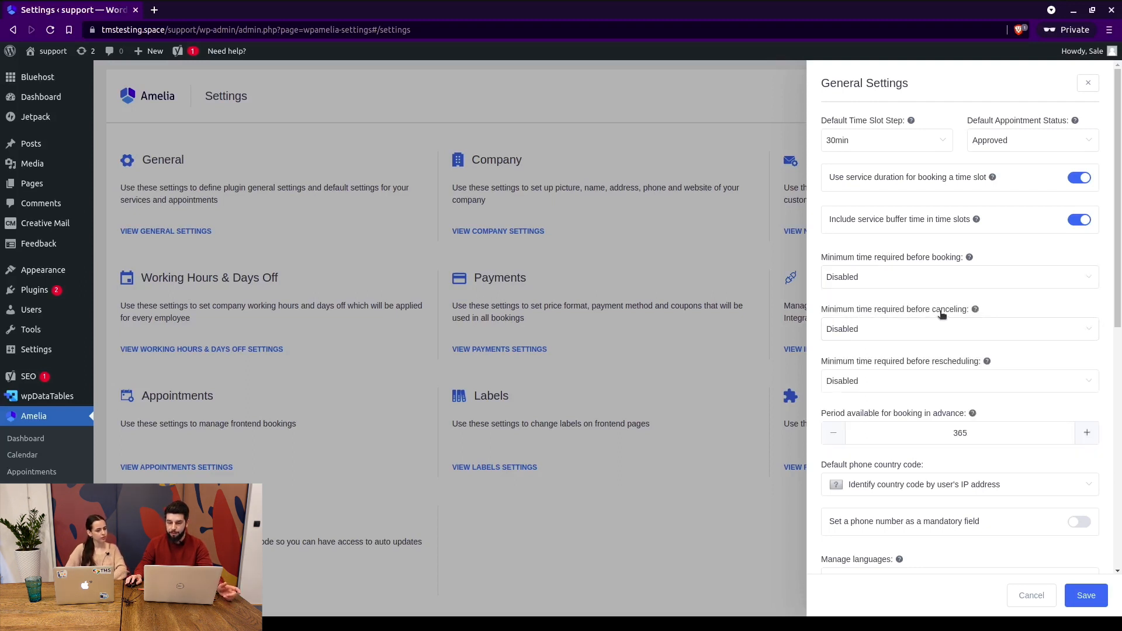
Set the minimum time required before canceling to 2 days.
click(880, 331)
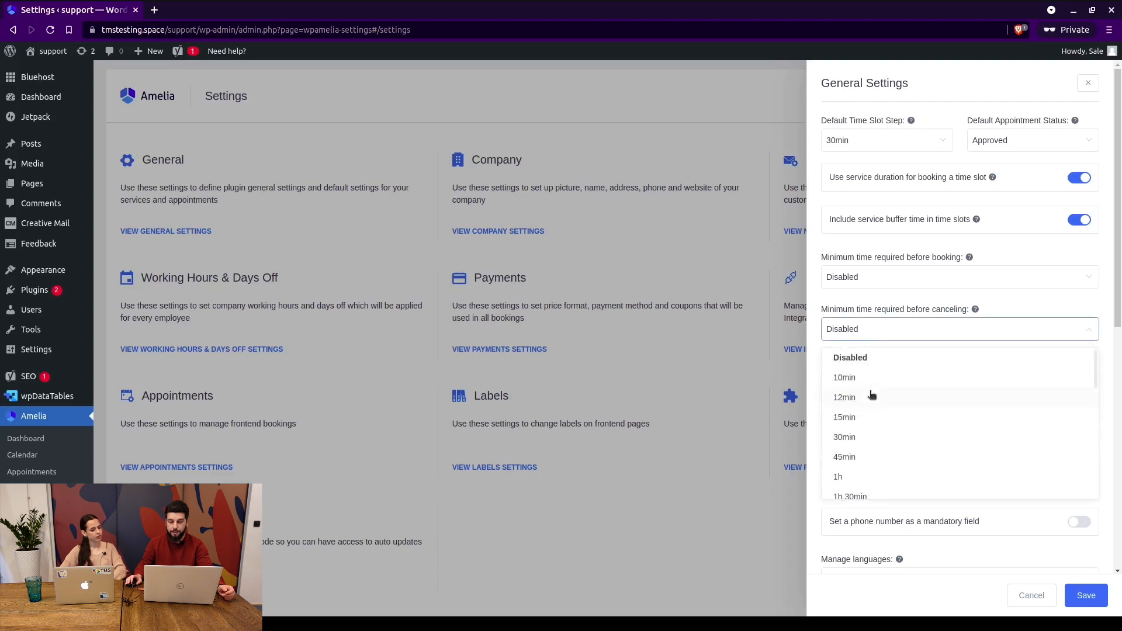
scroll(873, 392, down, 5)
scroll(874, 390, down, 3)
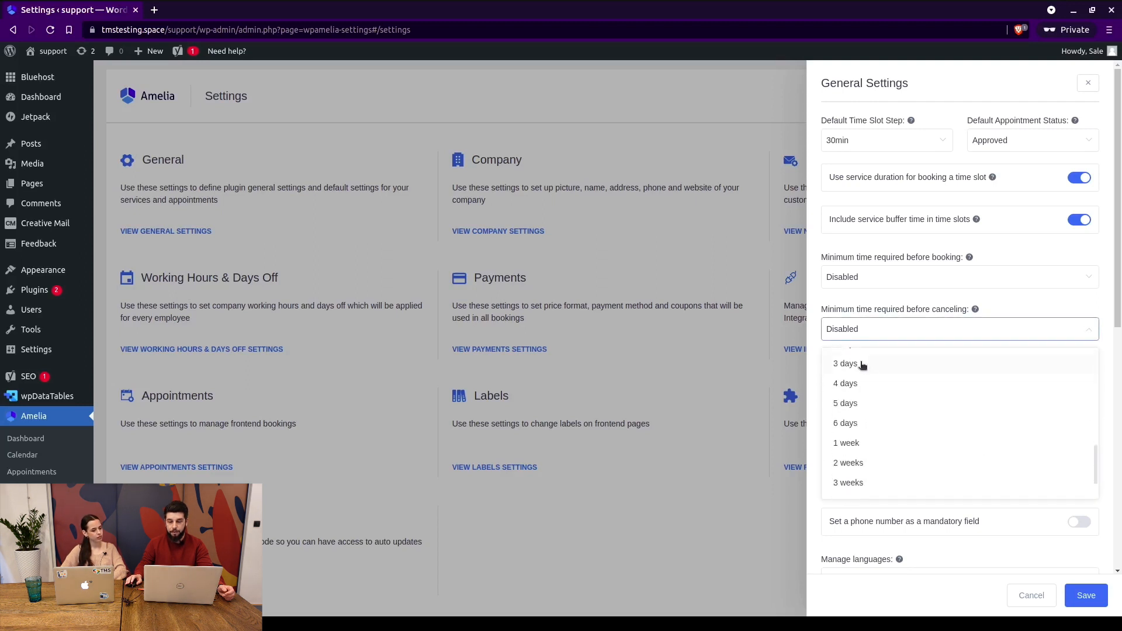
scroll(862, 374, up, 2)
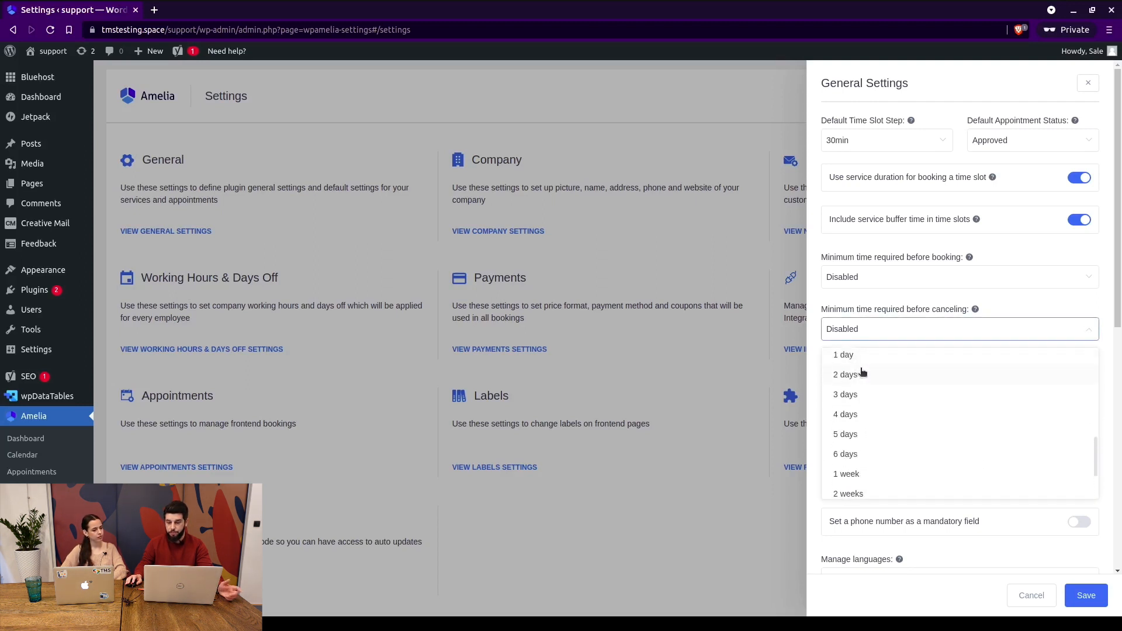
click(862, 374)
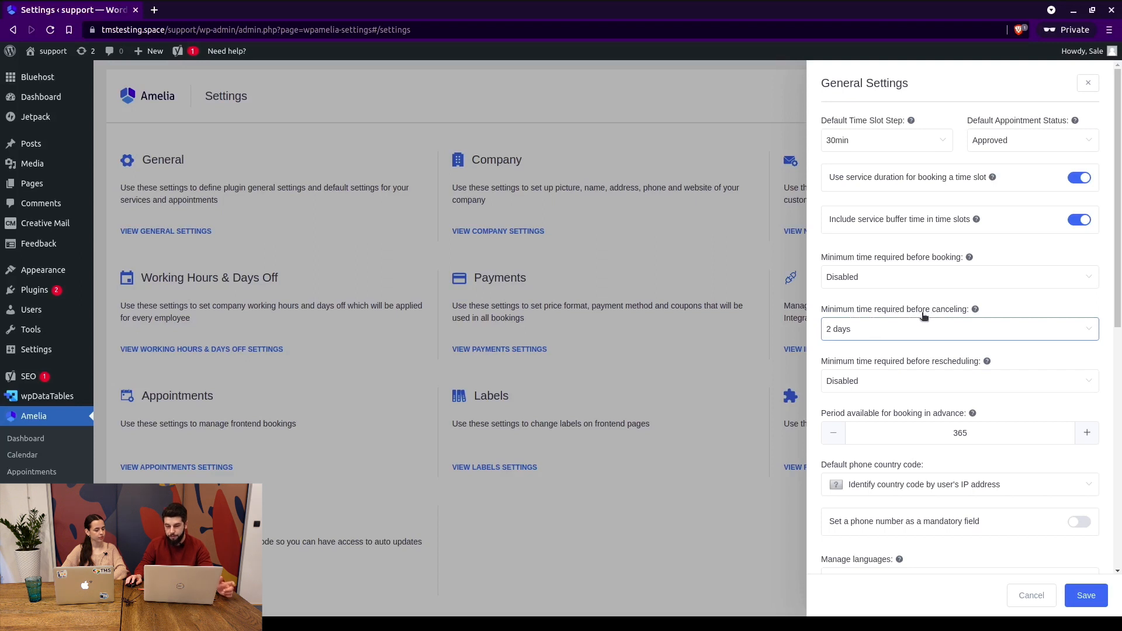
Set the minimum time required before rescheduling to 1 day.
click(937, 389)
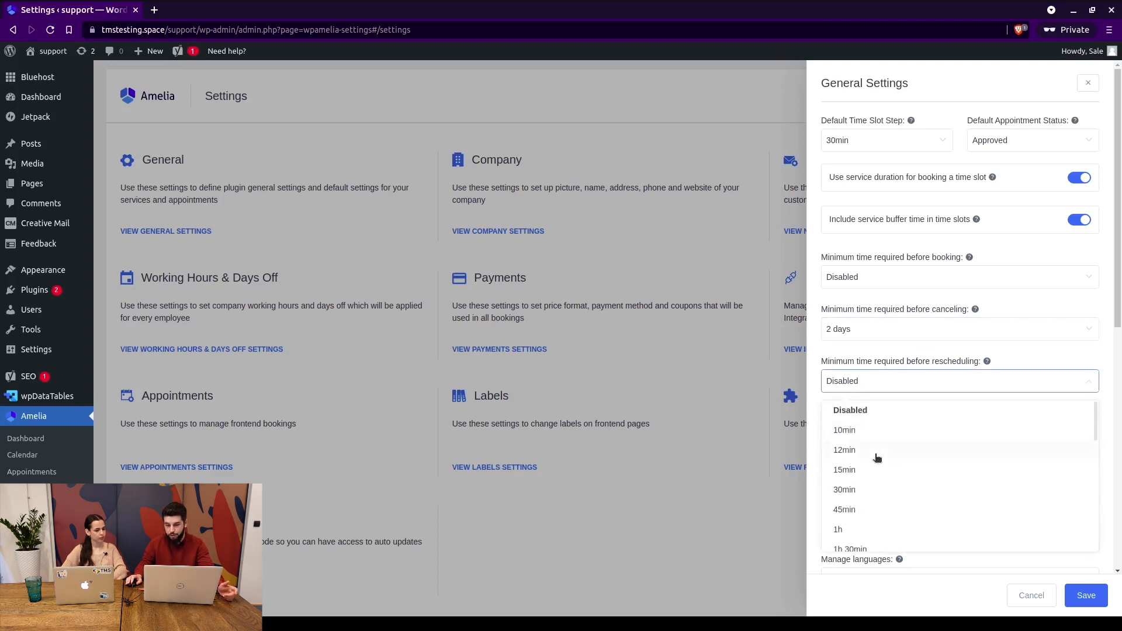
scroll(884, 426, down, 3)
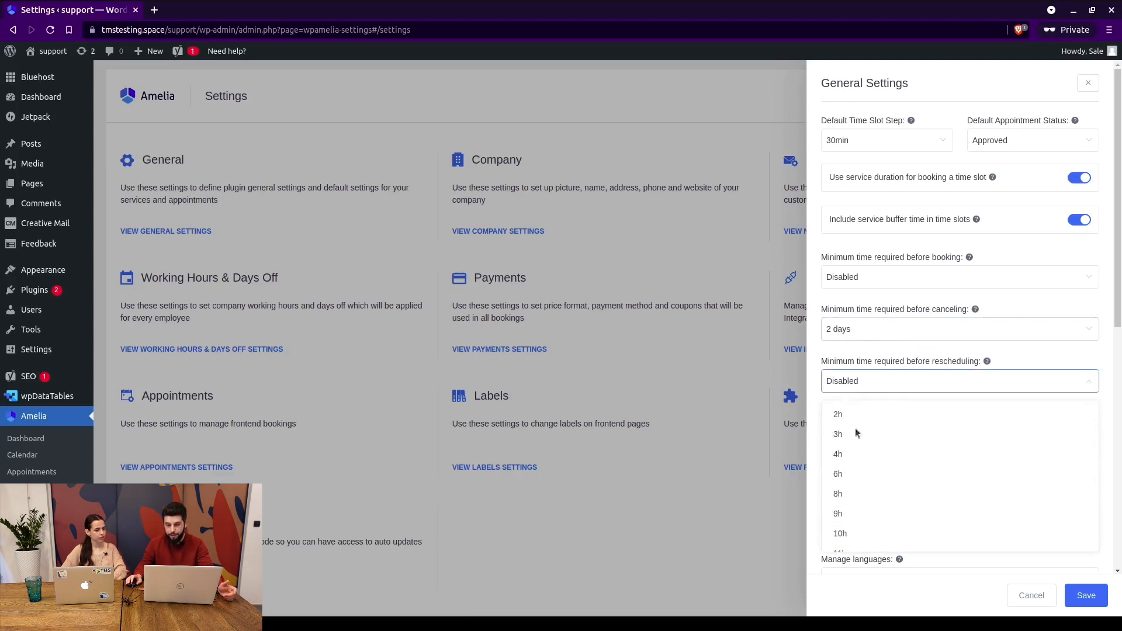
scroll(855, 430, down, 3)
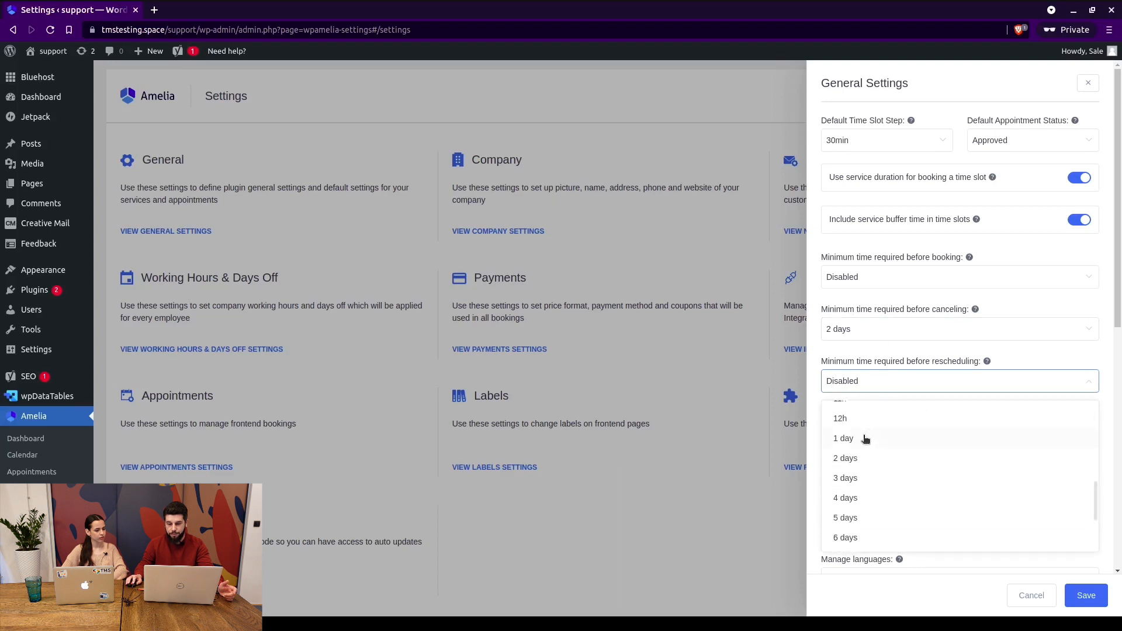
click(865, 442)
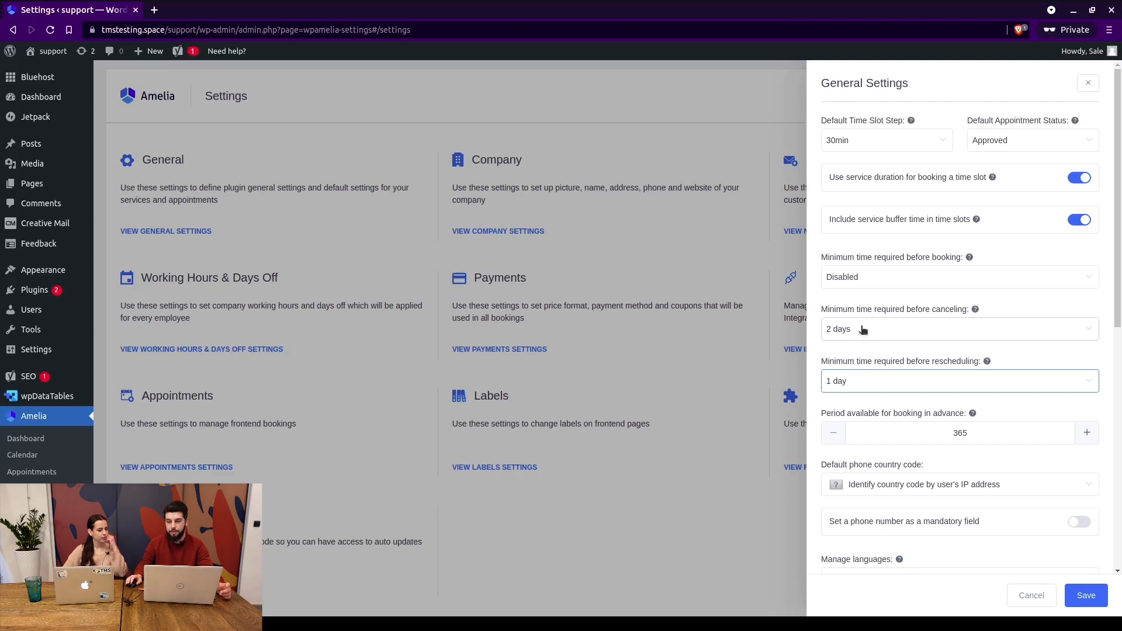
scroll(862, 330, down, 2)
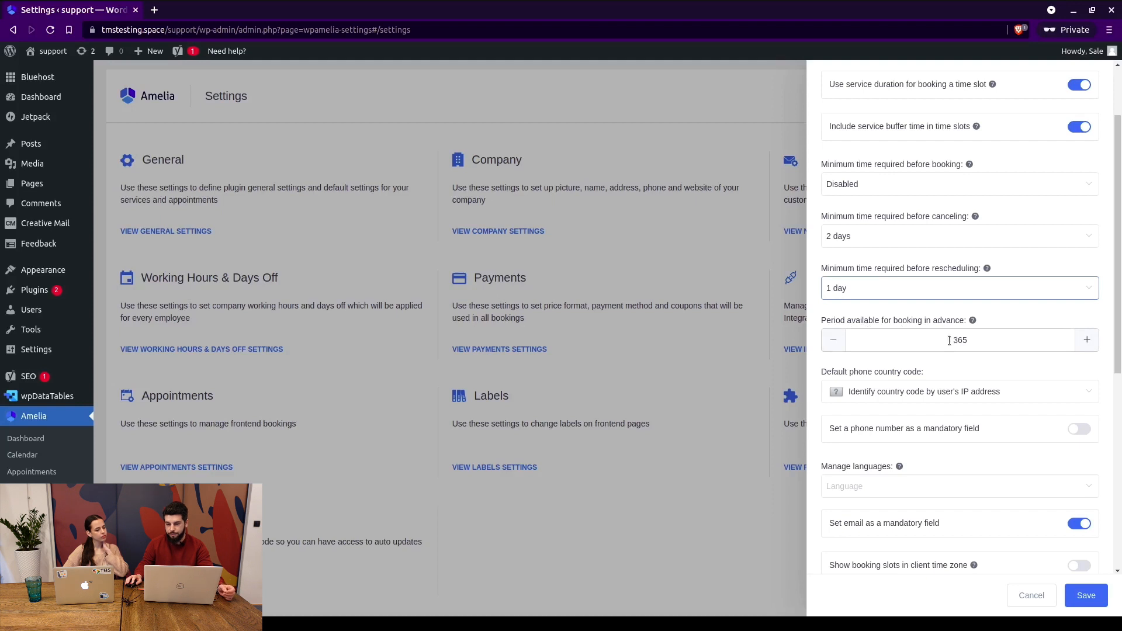
Change the period available for booking in advance from 365 to 30.
mouse_move(950, 340)
mouse_down()
mouse_move(970, 342)
mouse_move(947, 338)
mouse_up()
click(972, 339)
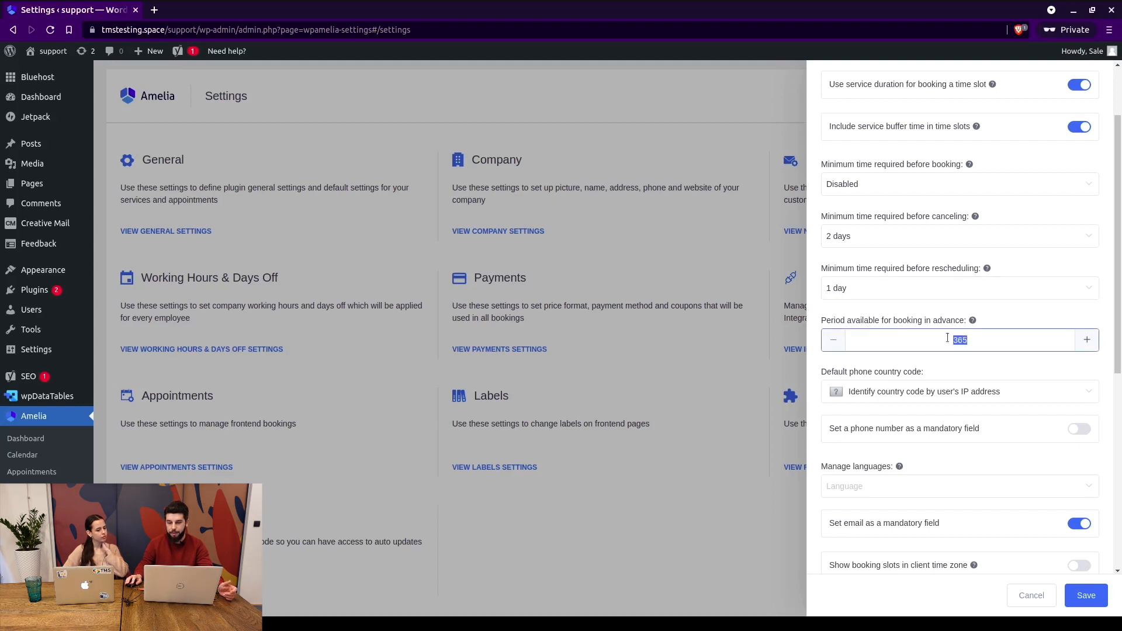
text(30)
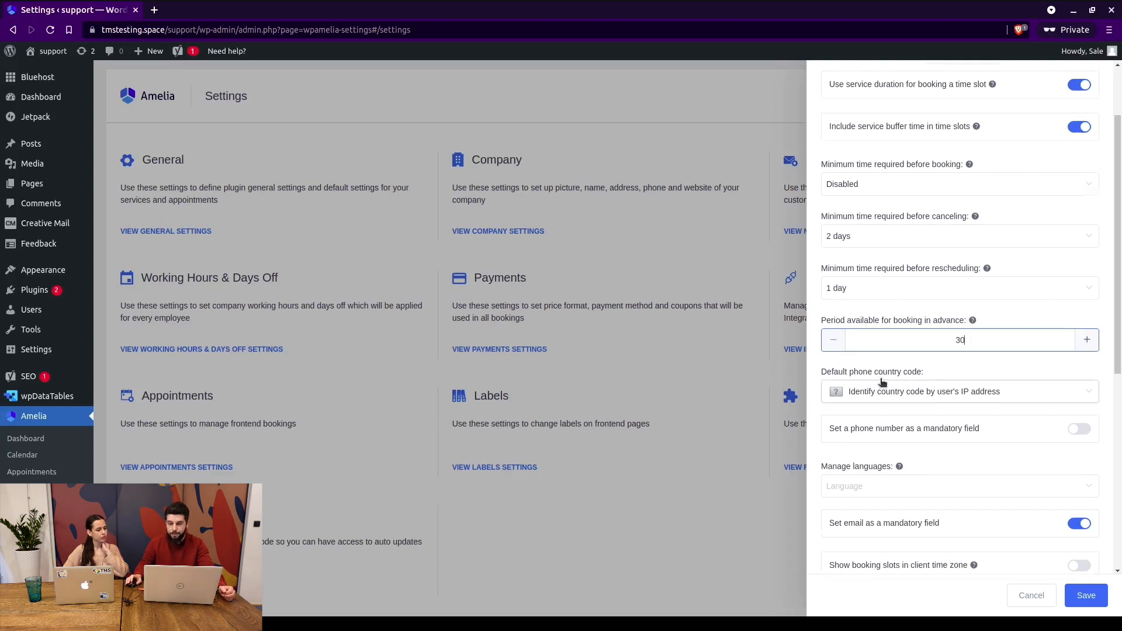
scroll(901, 264, down, 2)
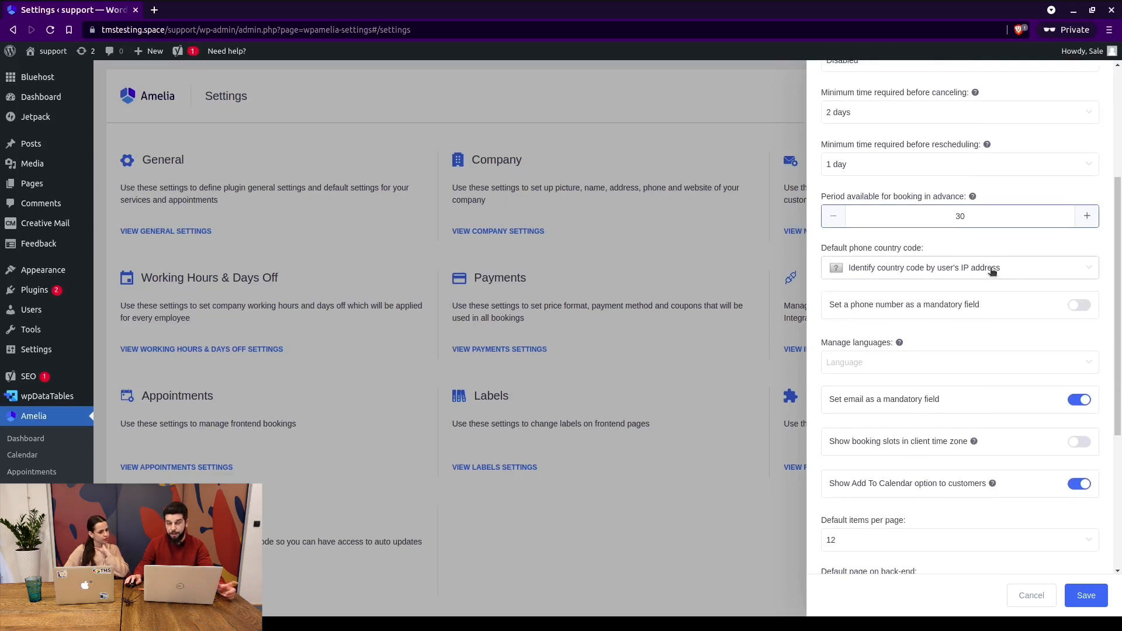
Keep the phone country code on IP detection and the phone number optional.
click(938, 272)
scroll(895, 356, down, 5)
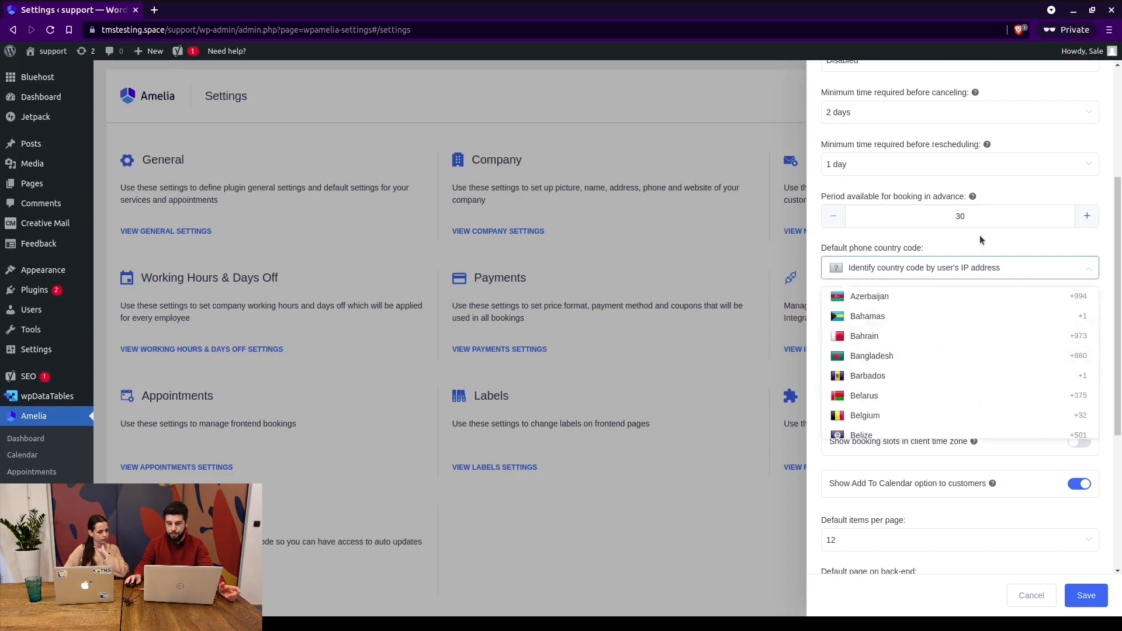
click(928, 276)
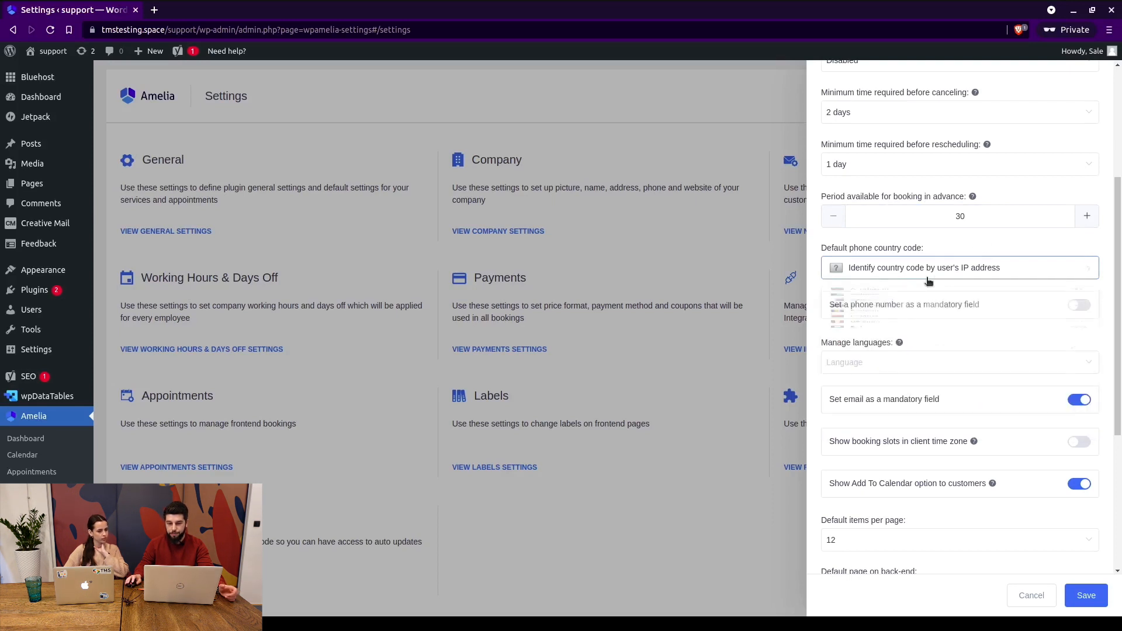
click(1081, 306)
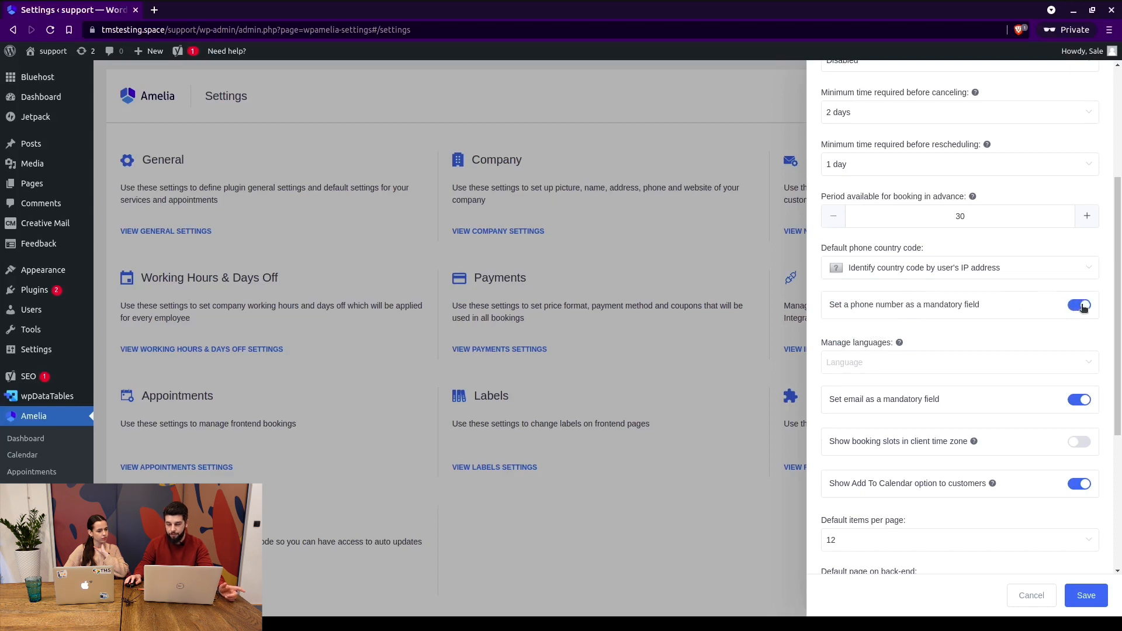
click(1081, 307)
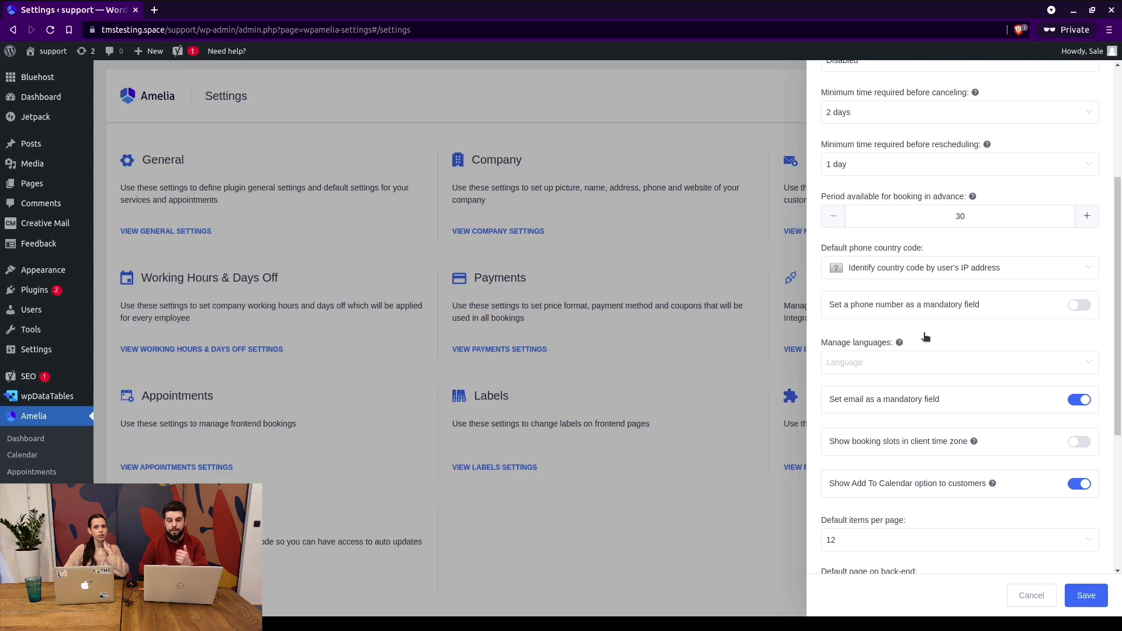
Check the Language dropdown and leave it with no languages selected.
click(890, 360)
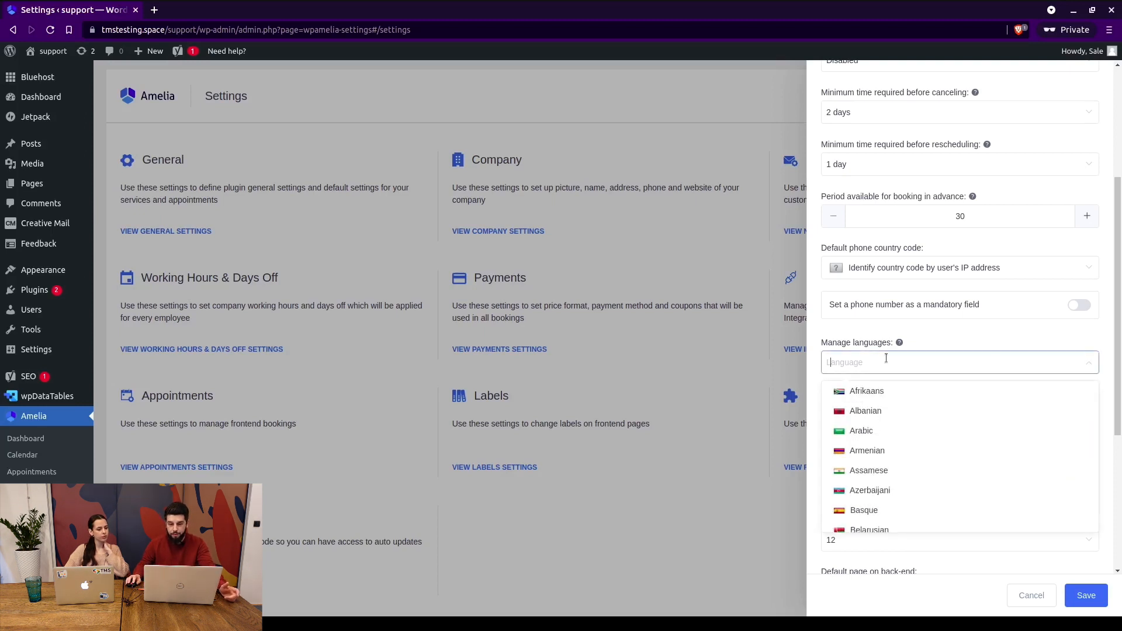
click(944, 332)
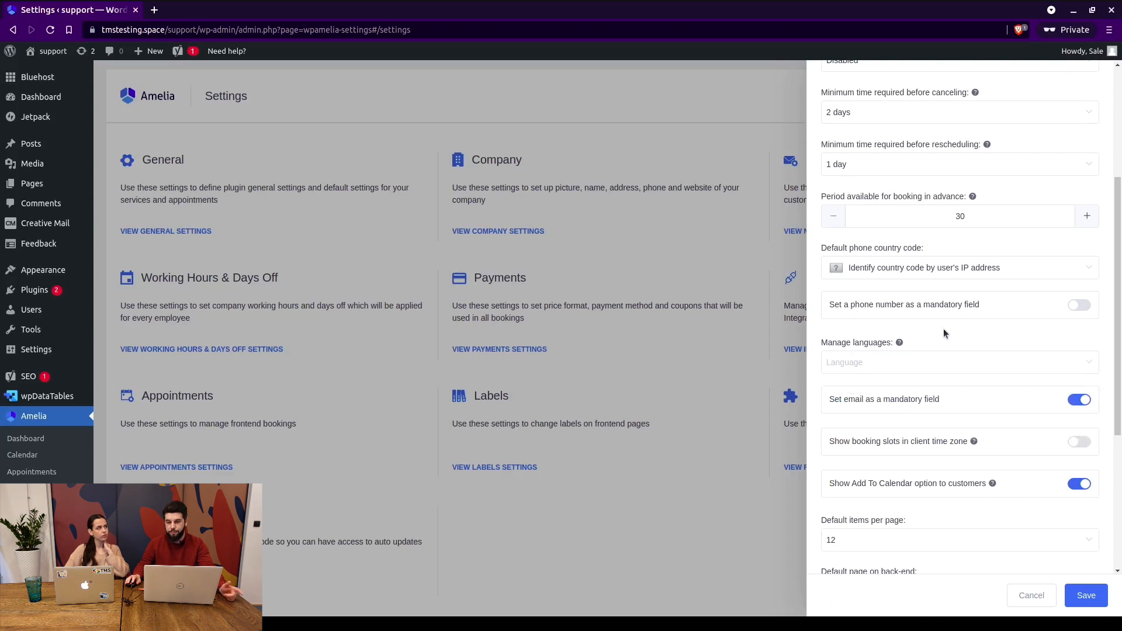
click(923, 355)
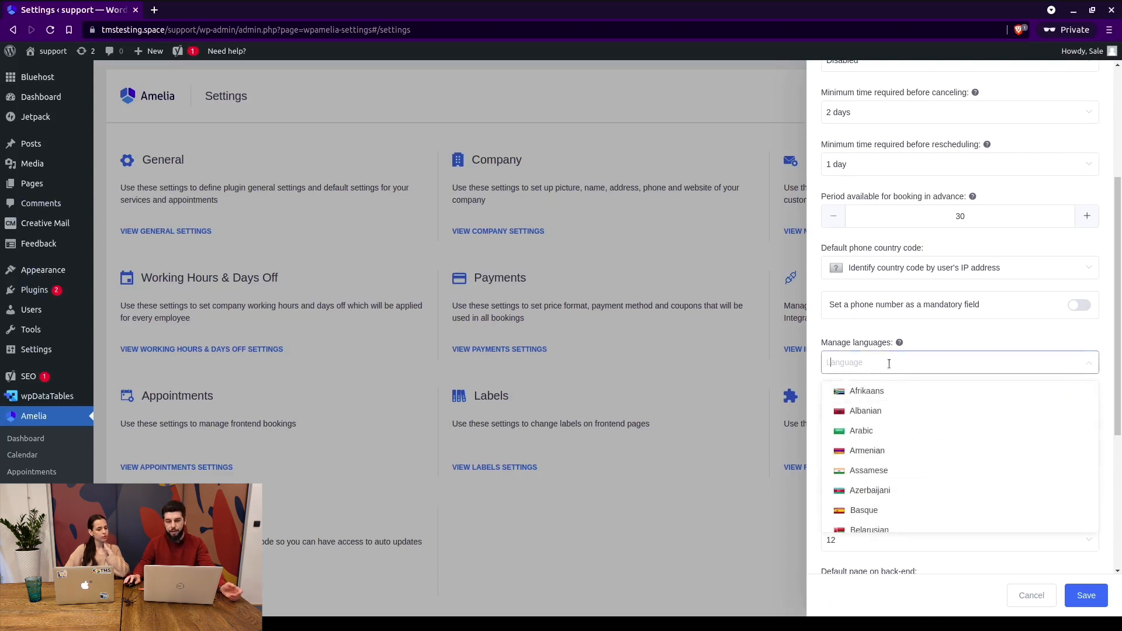
click(946, 338)
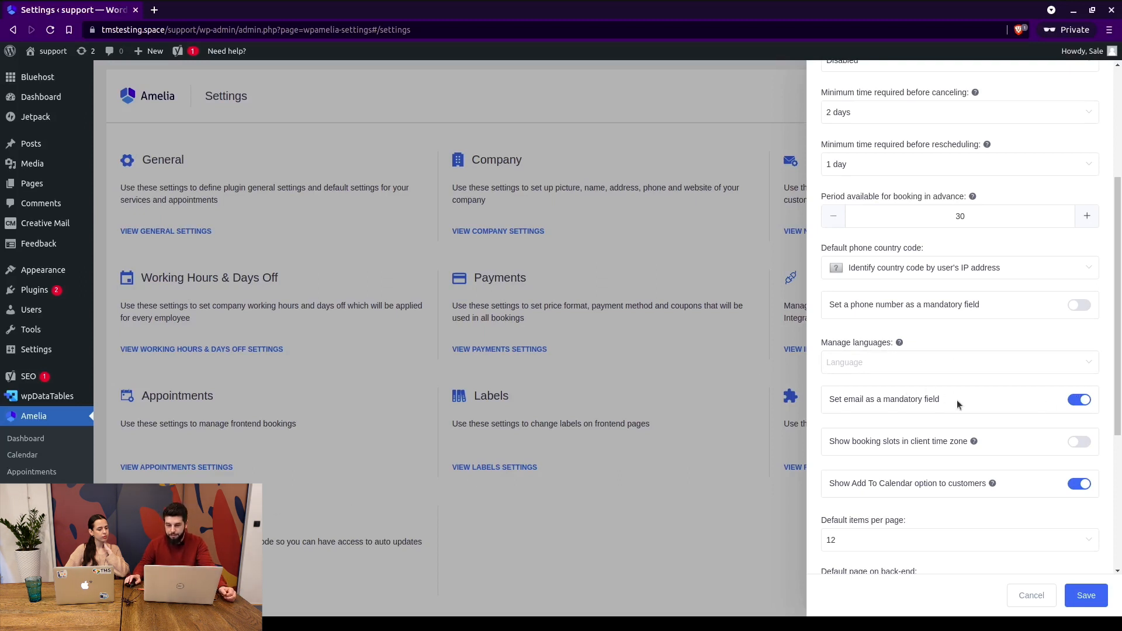
scroll(956, 400, down, 1)
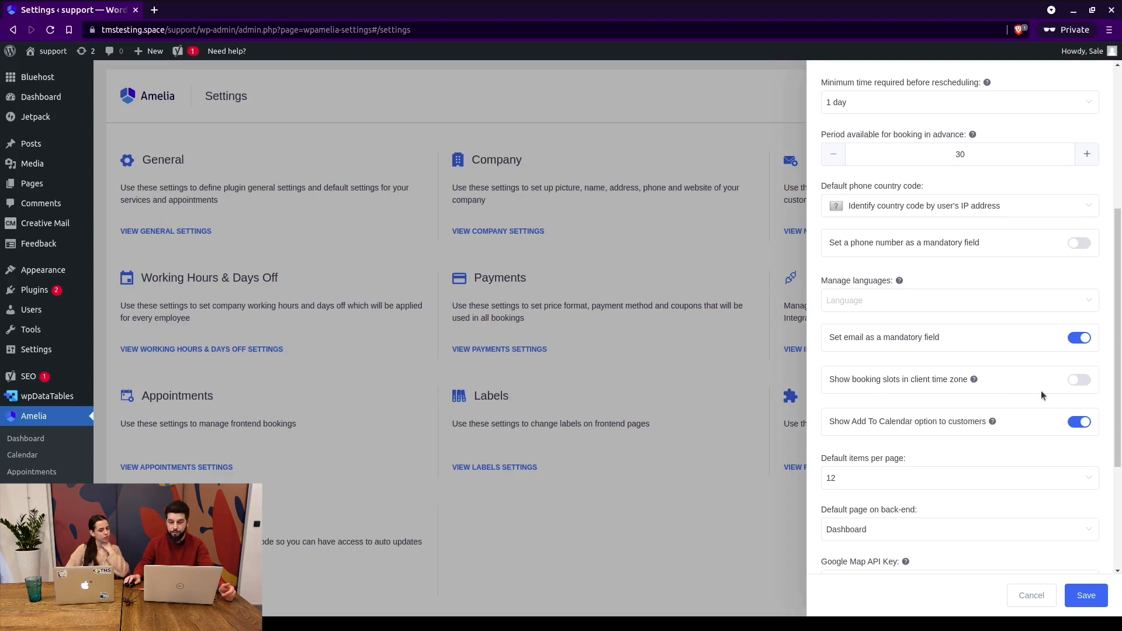
scroll(1050, 381, down, 2)
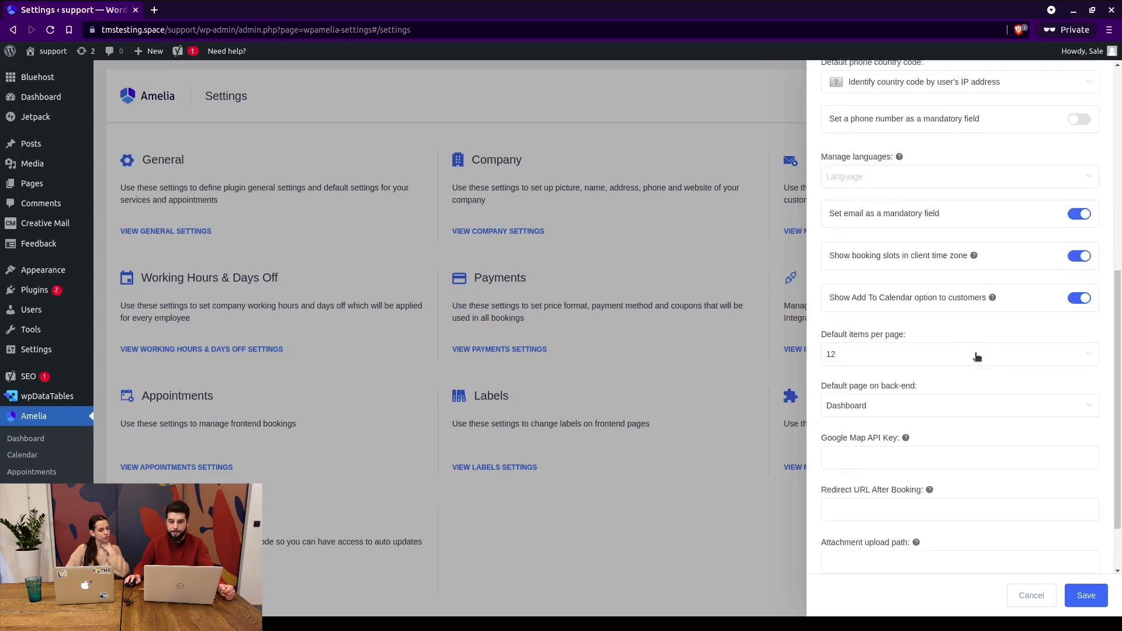
drag(852, 298, 933, 299)
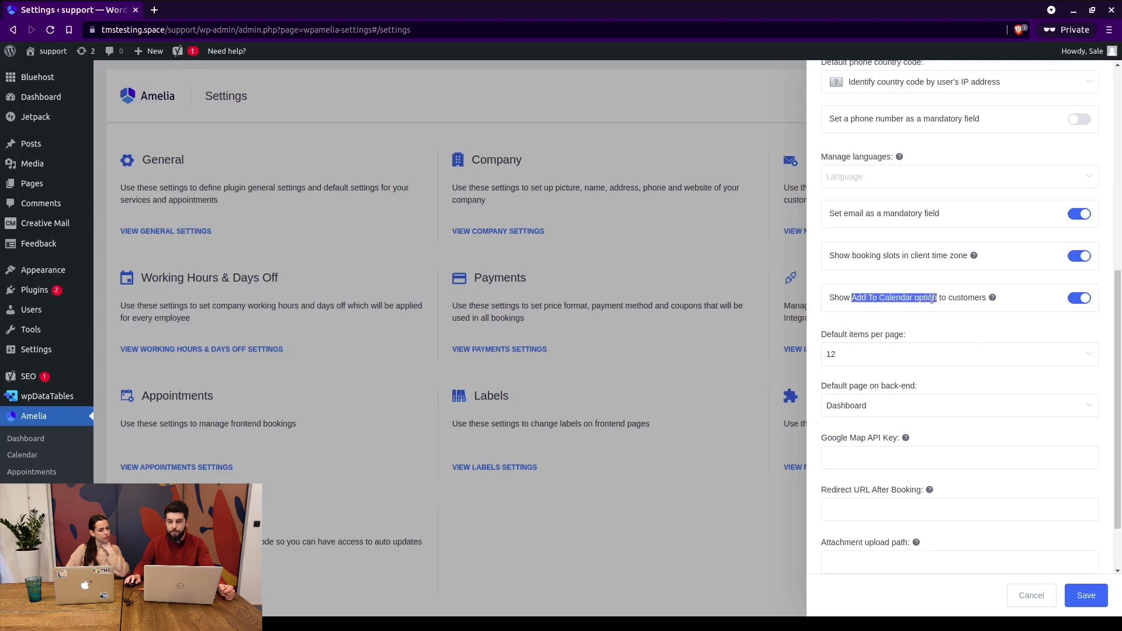
click(876, 293)
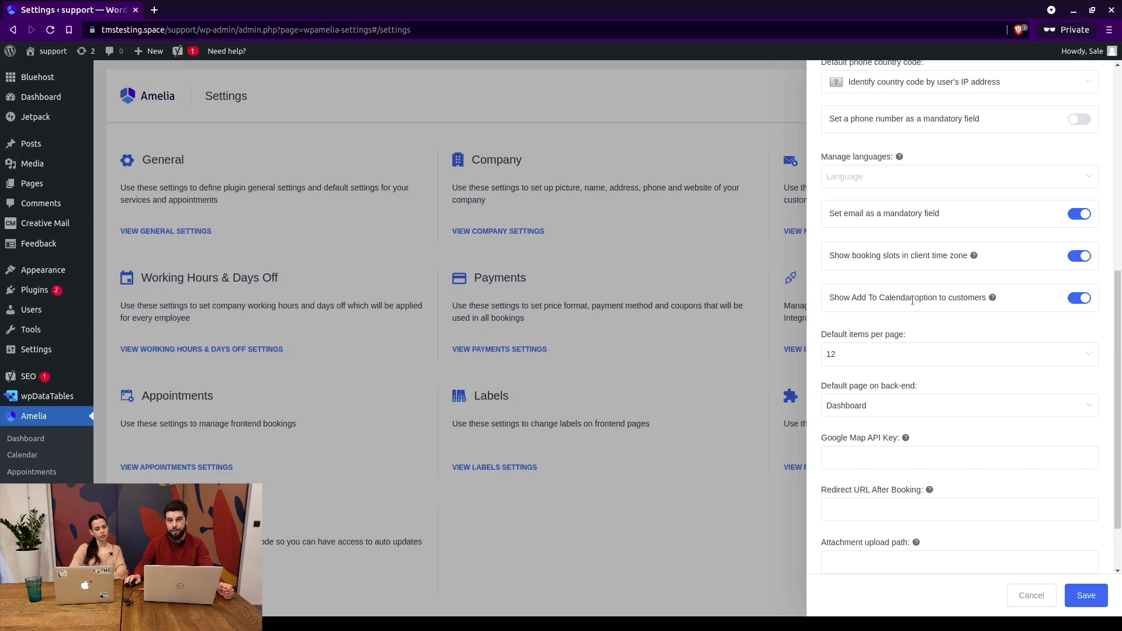
scroll(894, 298, down, 3)
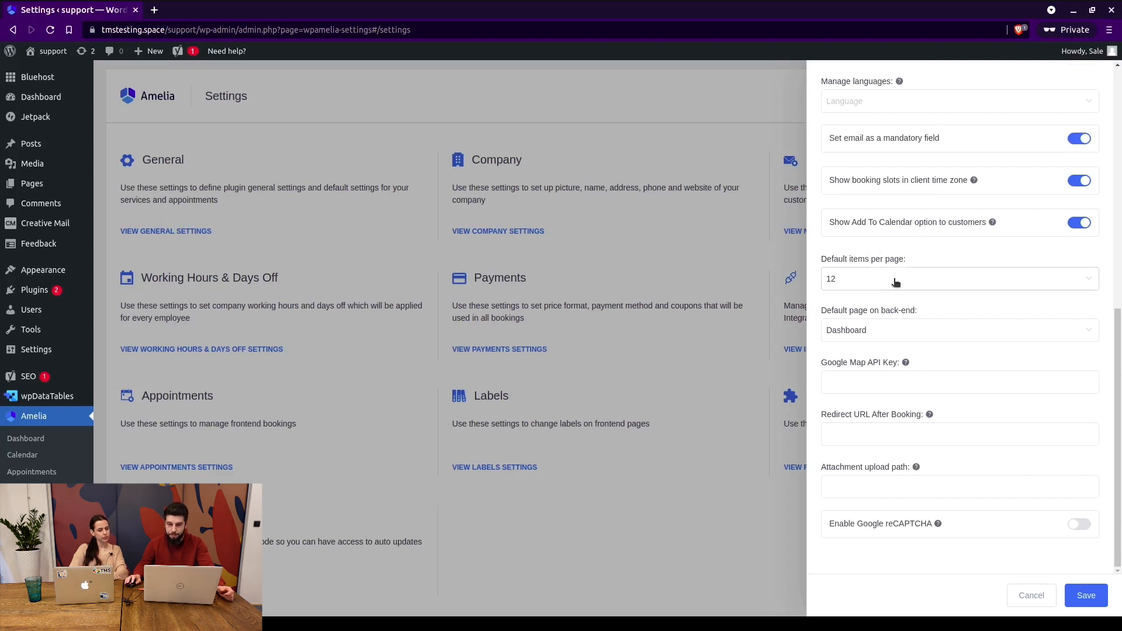
Keep 12 default items per page and Dashboard as the default back-end page.
click(841, 278)
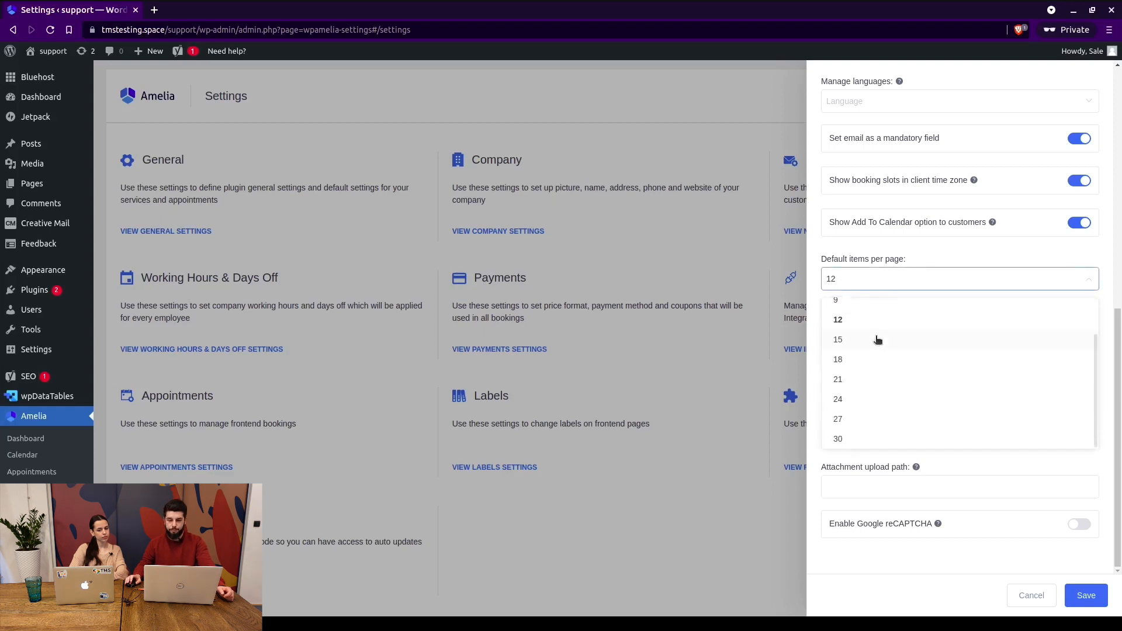
scroll(871, 403, down, 2)
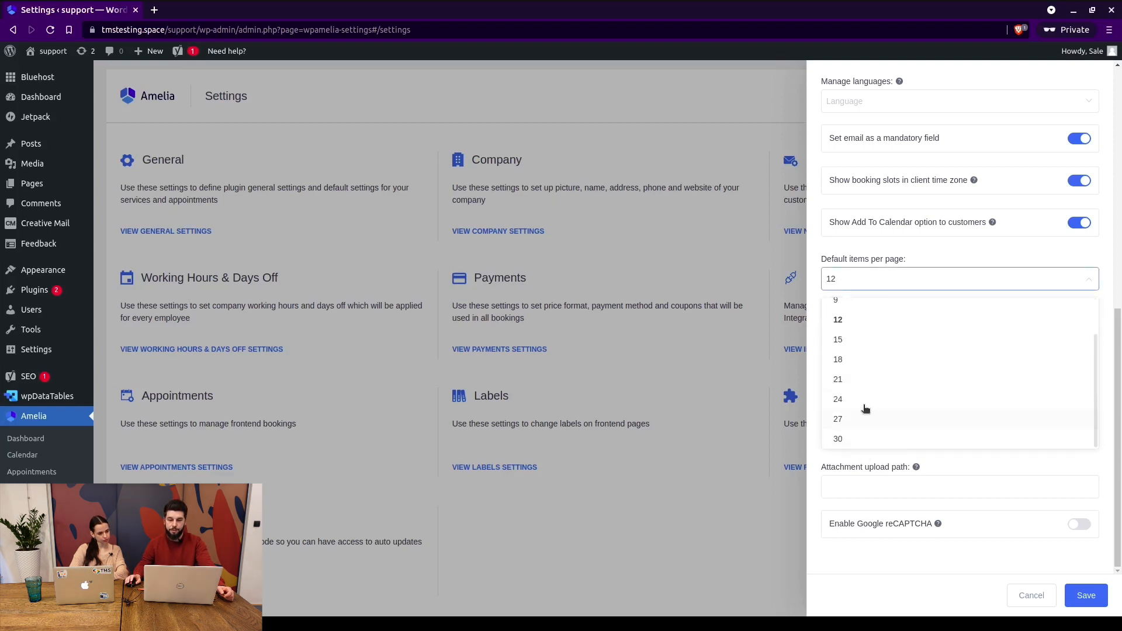
click(909, 244)
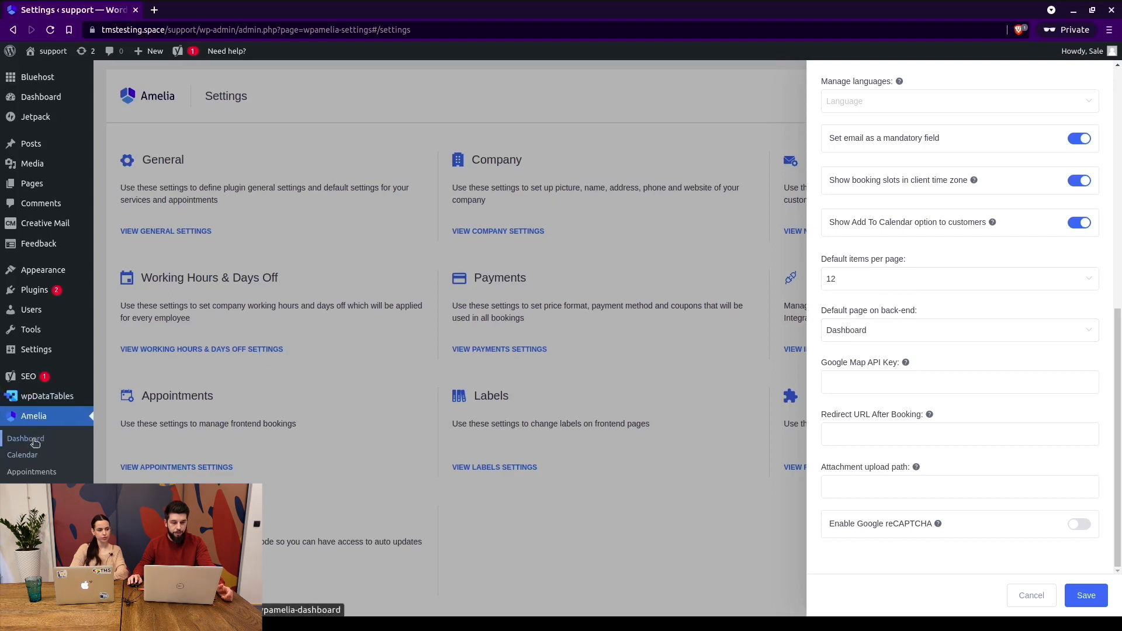
click(985, 328)
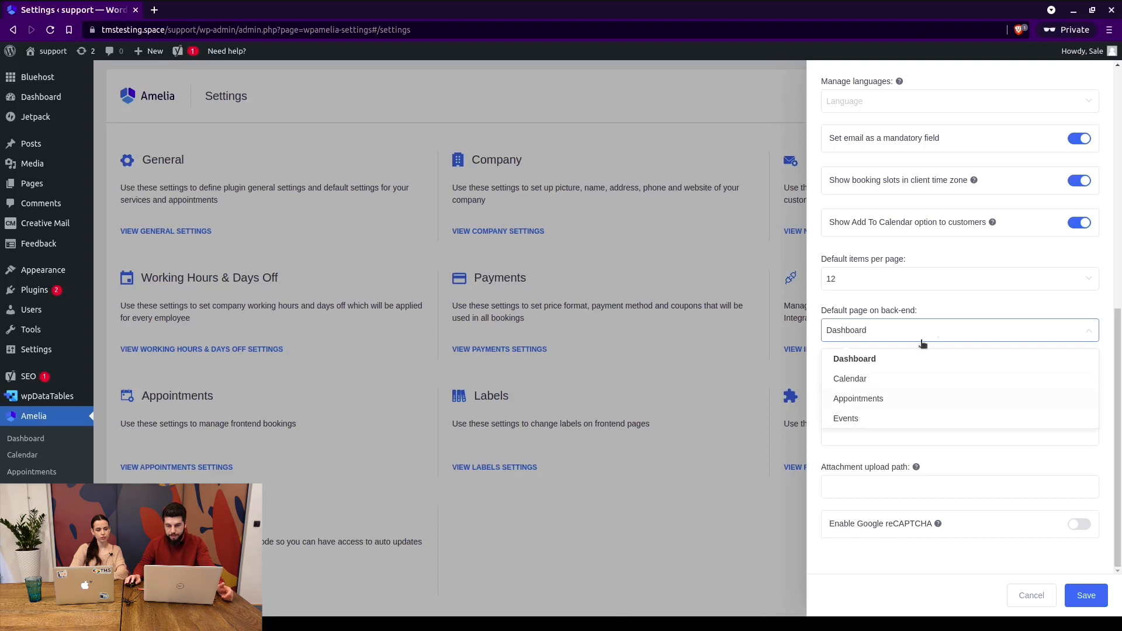
click(953, 305)
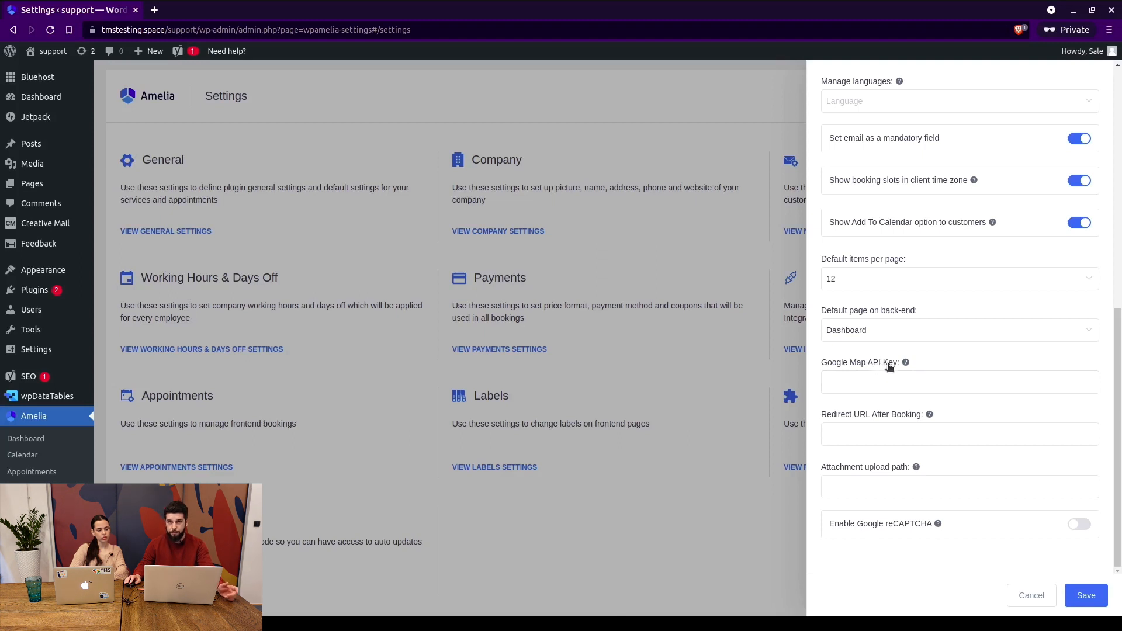
Leave the Map API Key, redirect URL and upload path empty, and enable Google reCAPTCHA.
click(867, 383)
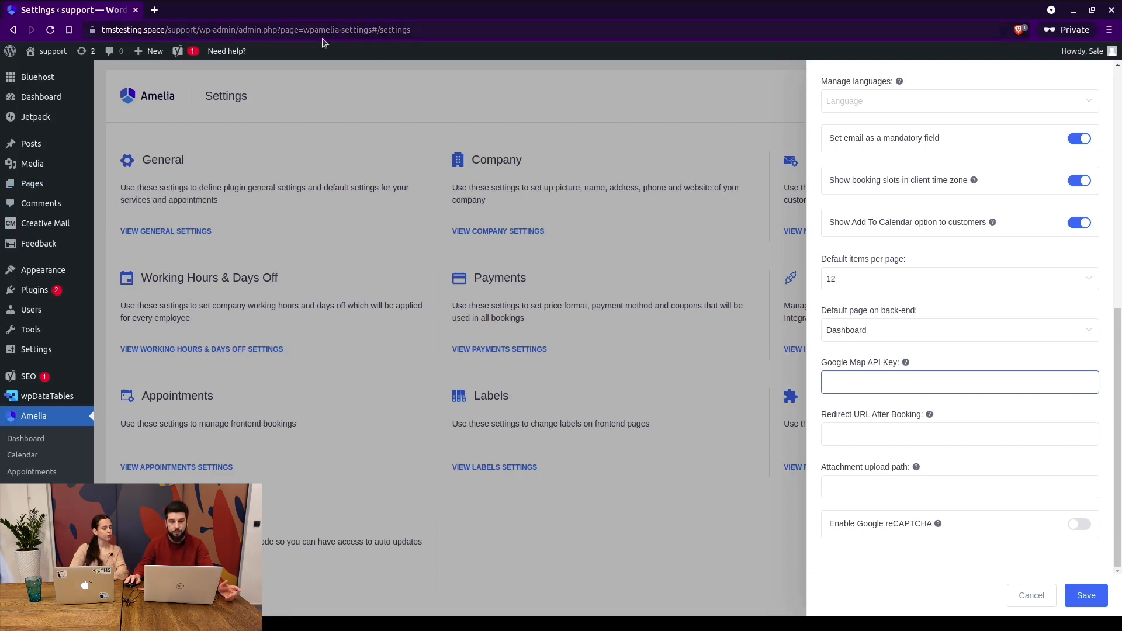
click(891, 426)
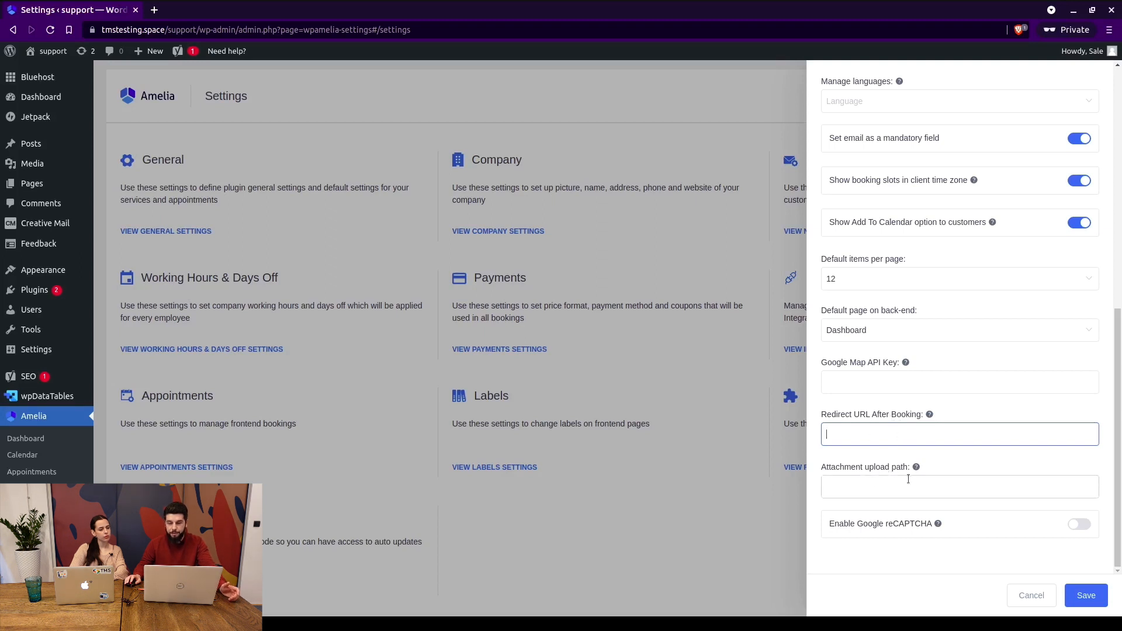
mouse_move(917, 465)
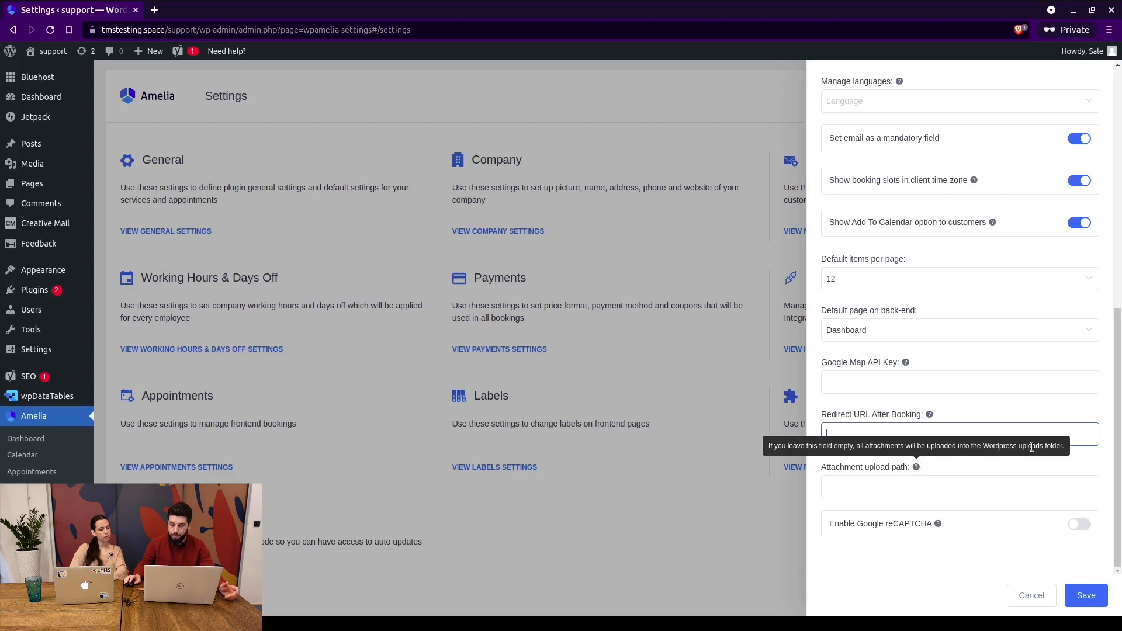
click(855, 480)
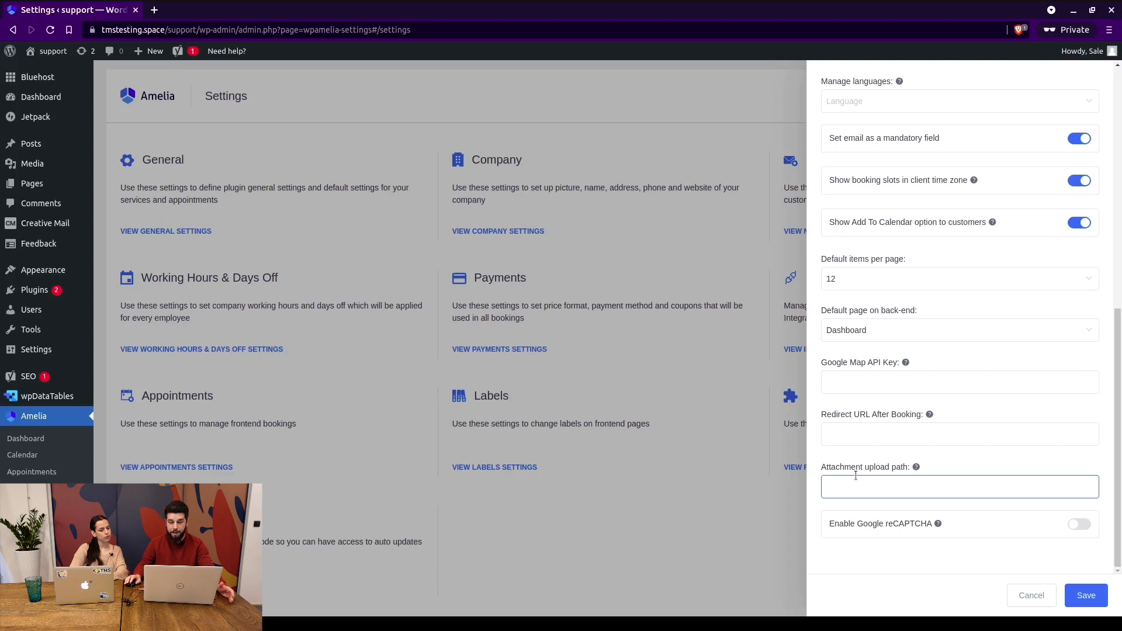
click(1074, 526)
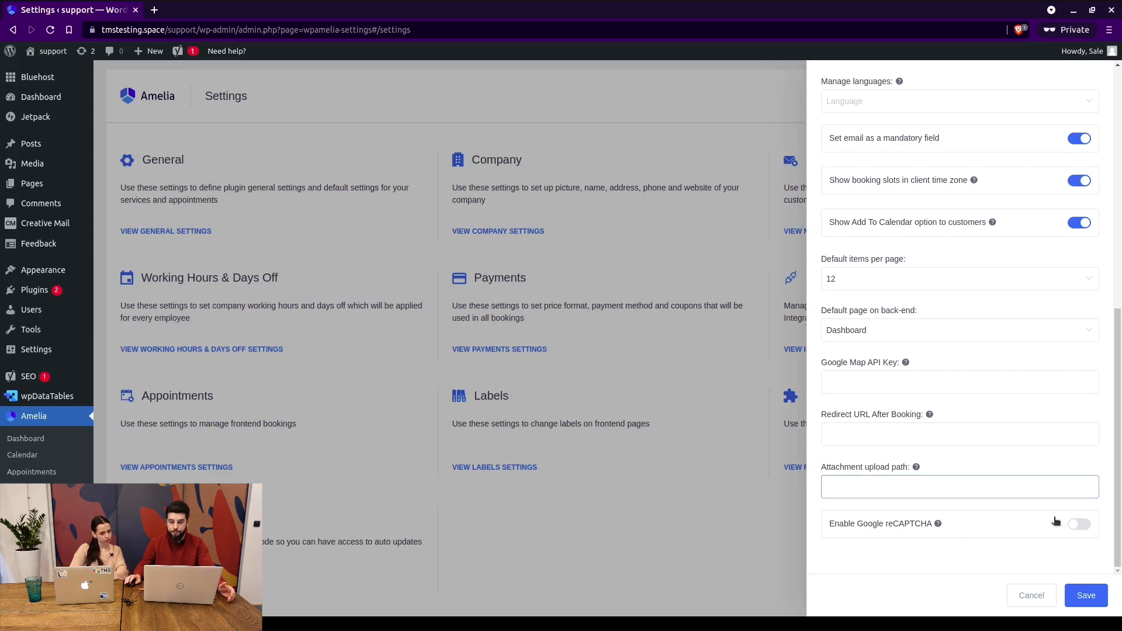
Leave the reCAPTCHA Site Key empty and cancel General Settings back to the overview.
scroll(994, 468, down, 3)
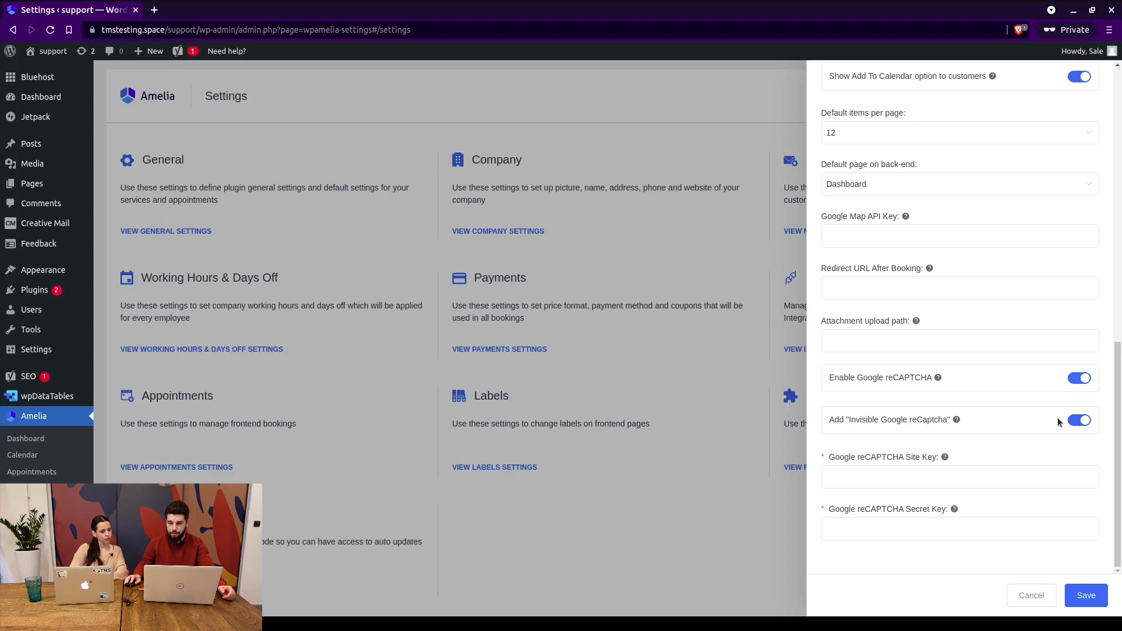
click(872, 475)
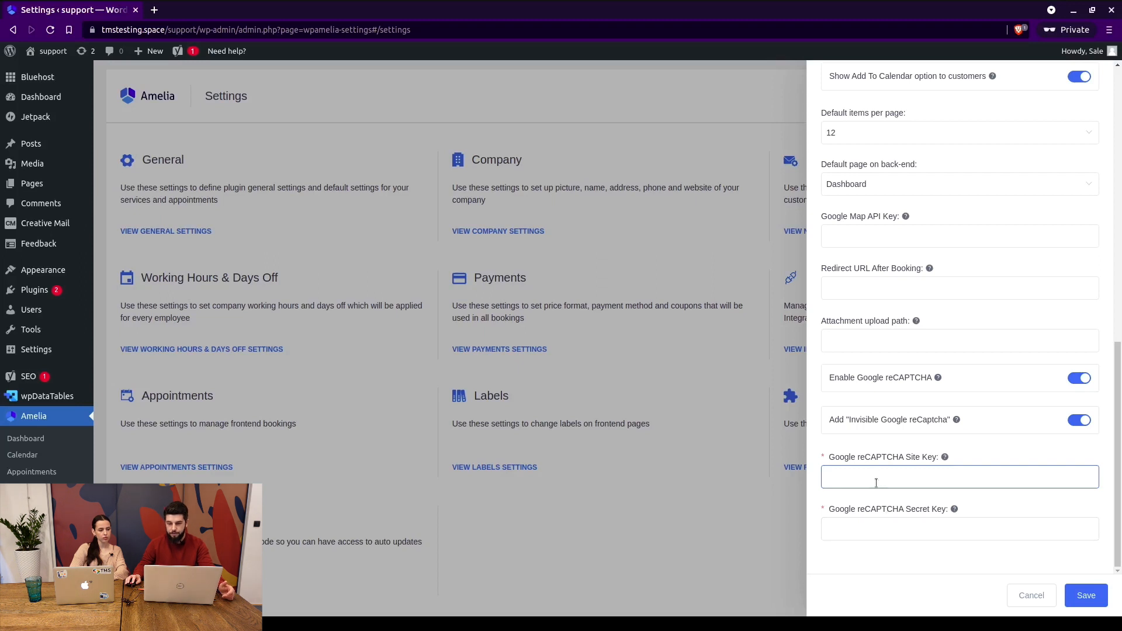
scroll(1031, 541, up, 4)
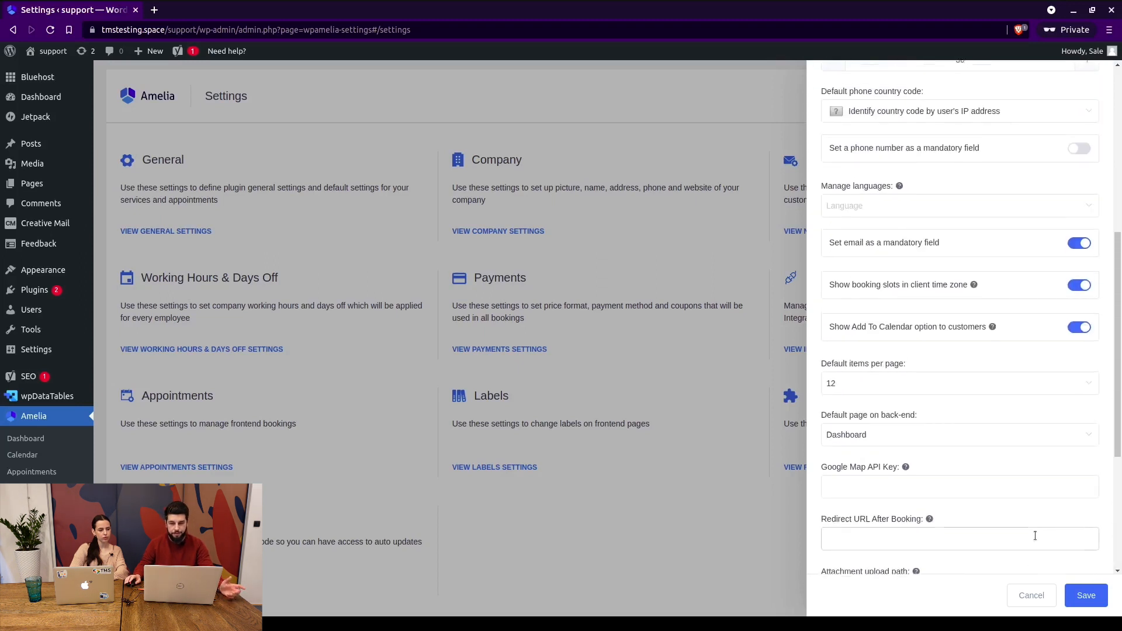
scroll(1035, 536, up, 1)
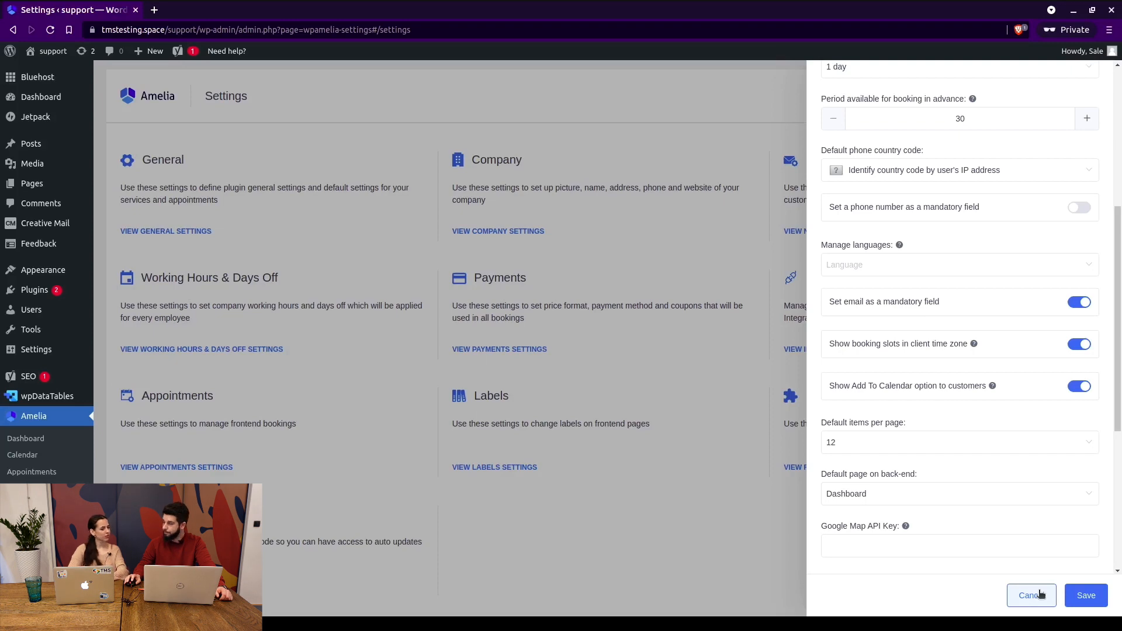
click(601, 336)
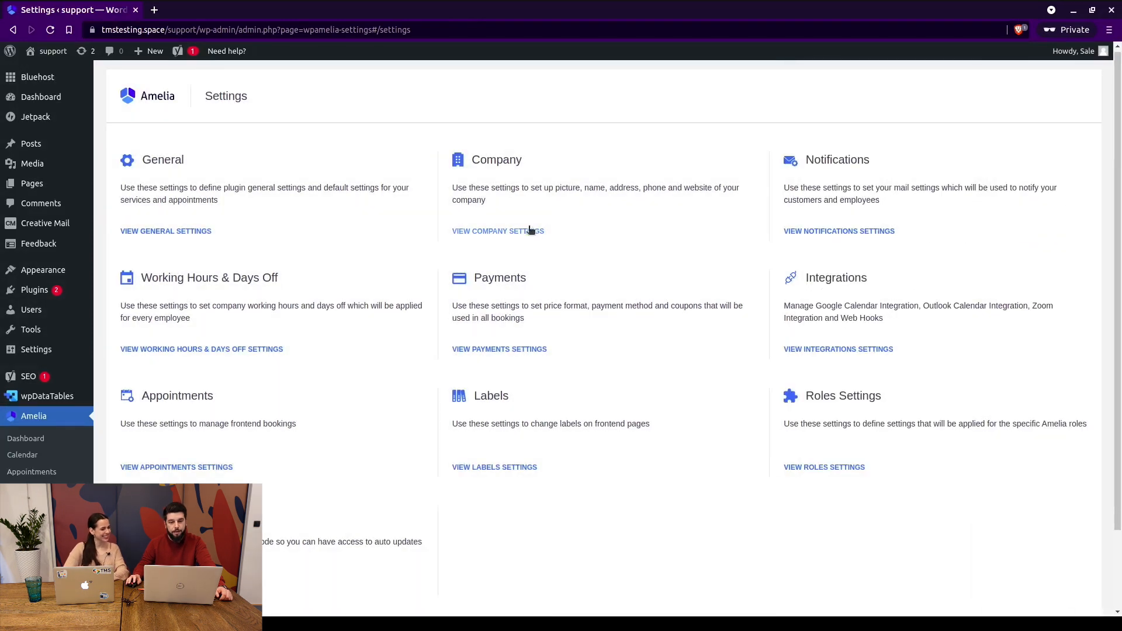
click(526, 230)
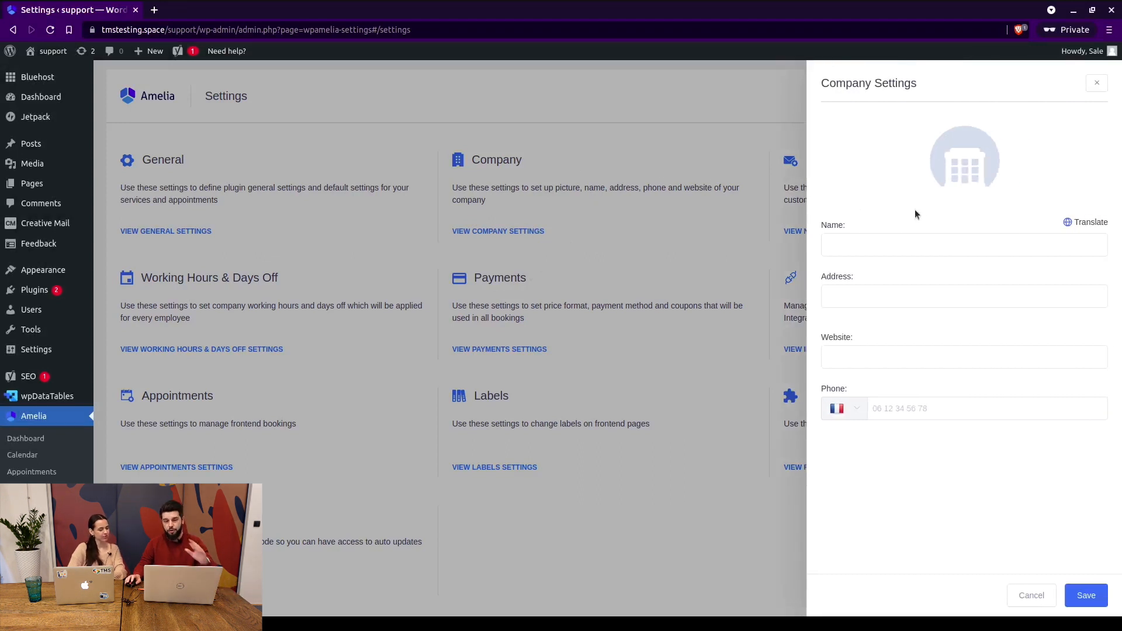
click(873, 246)
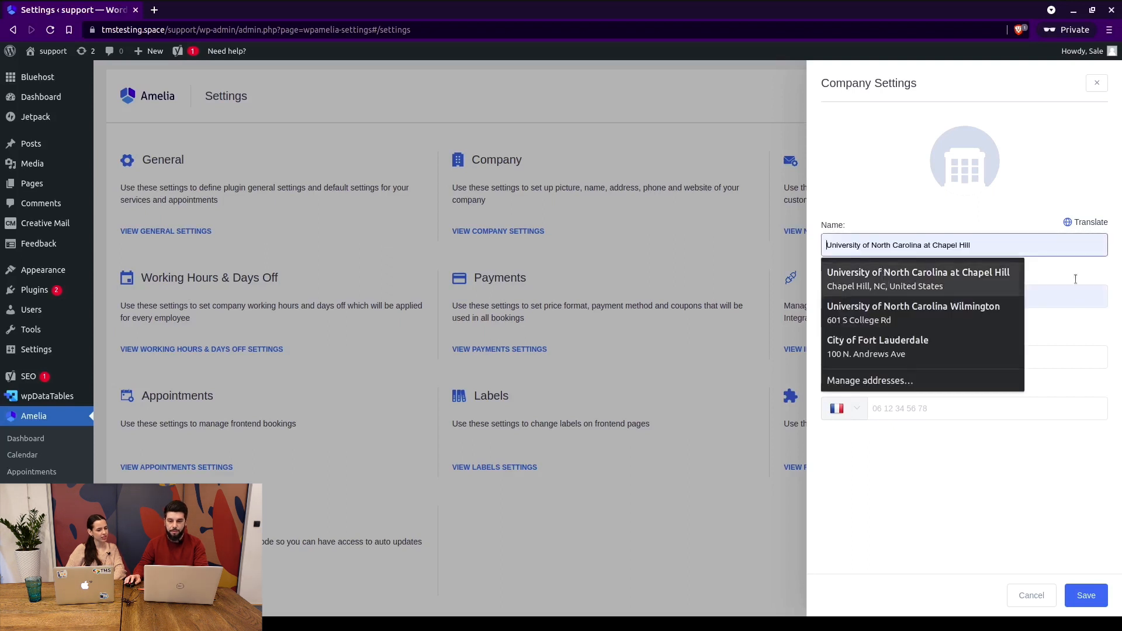
click(1082, 298)
click(1068, 354)
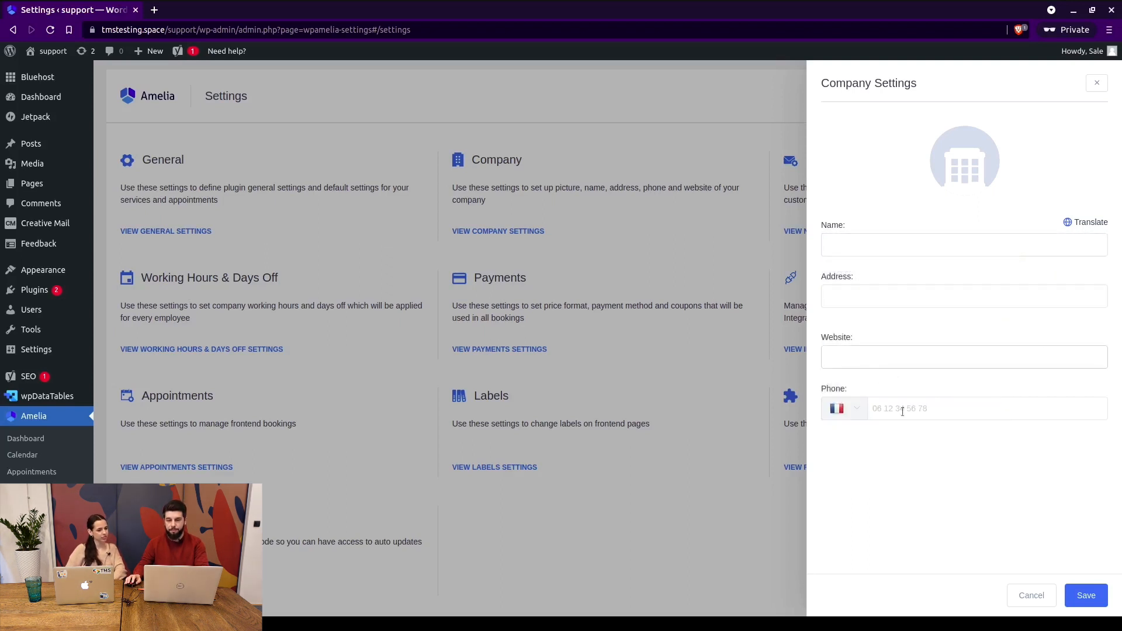
click(872, 407)
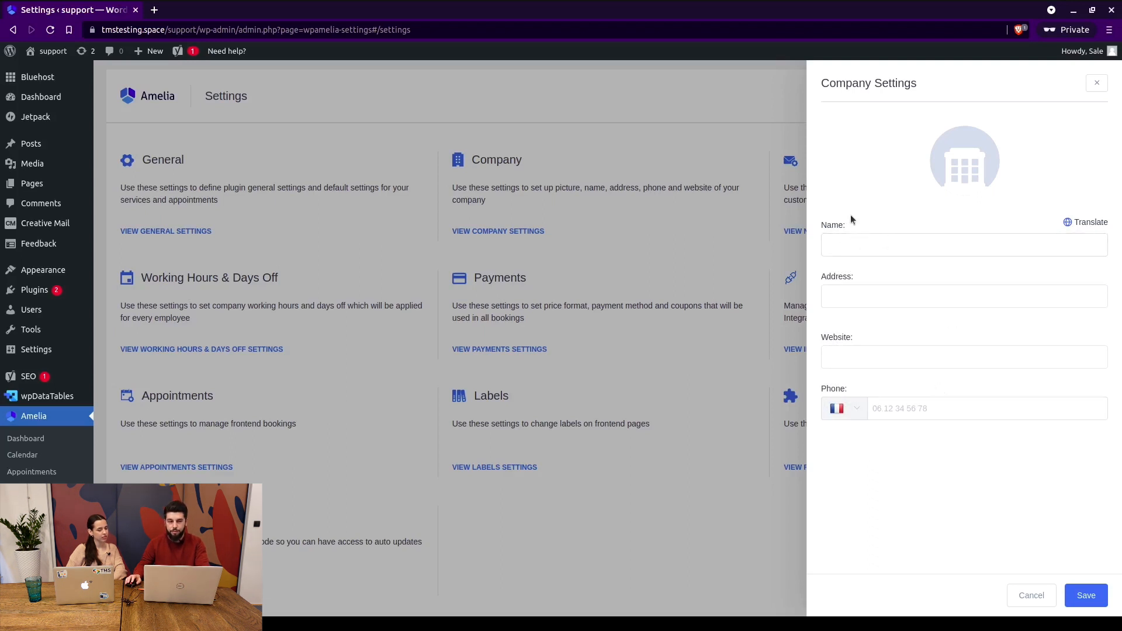
click(1068, 221)
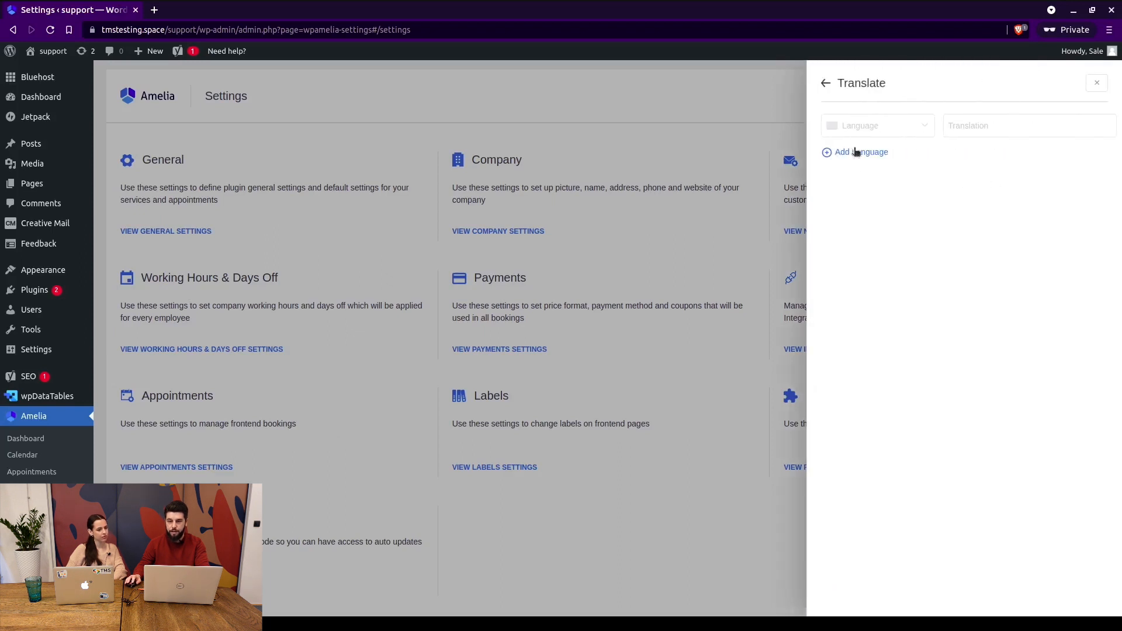
click(905, 128)
click(849, 94)
click(825, 83)
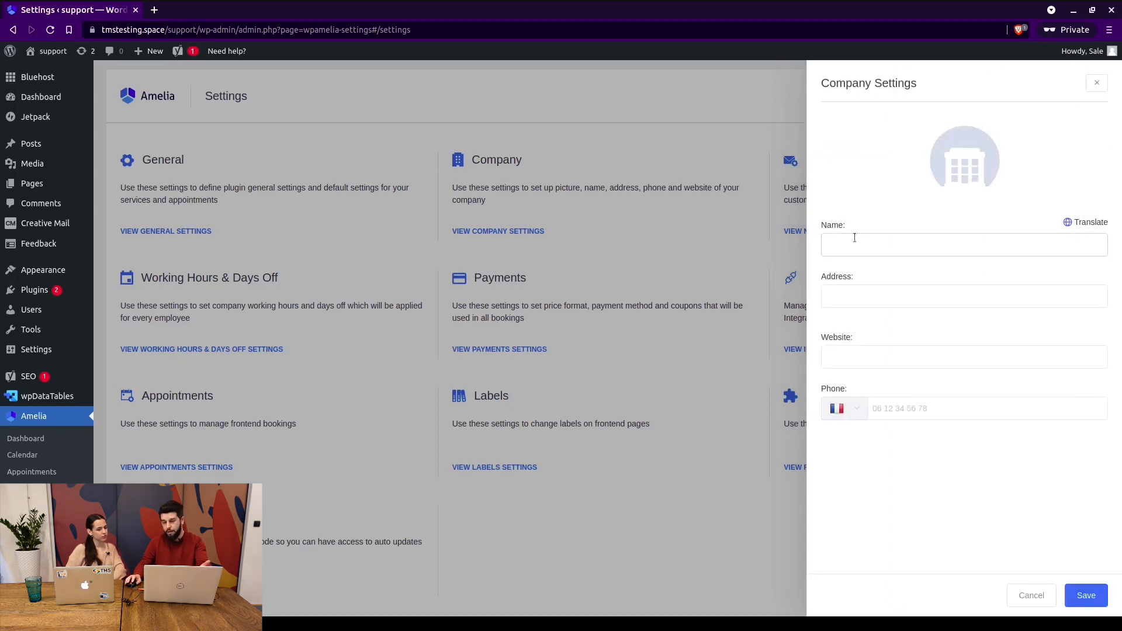
click(1095, 85)
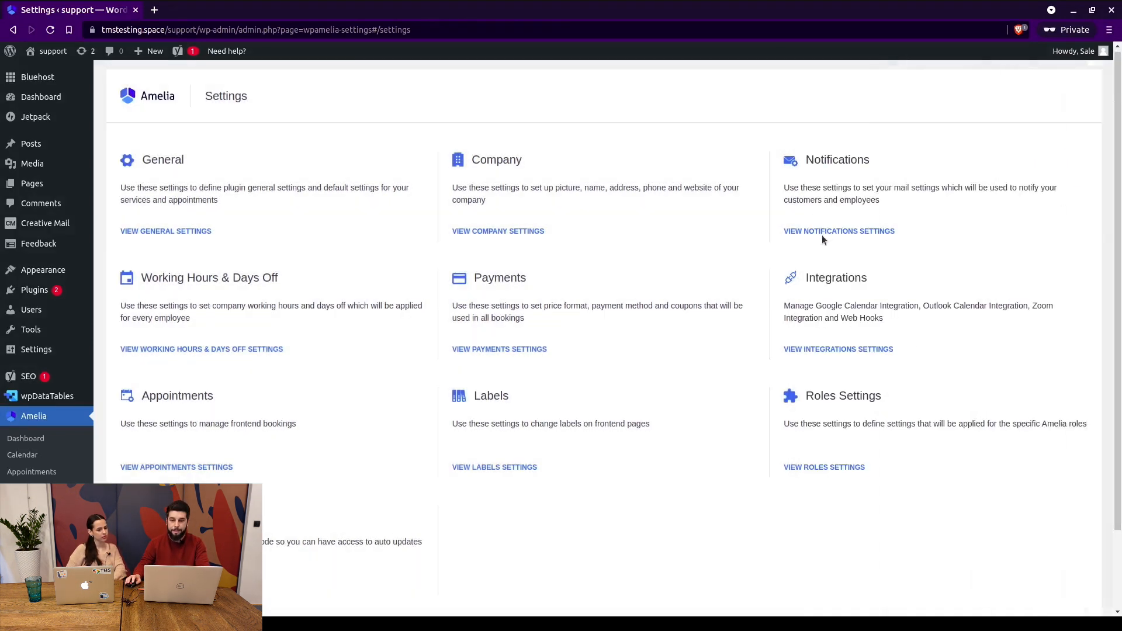
click(530, 231)
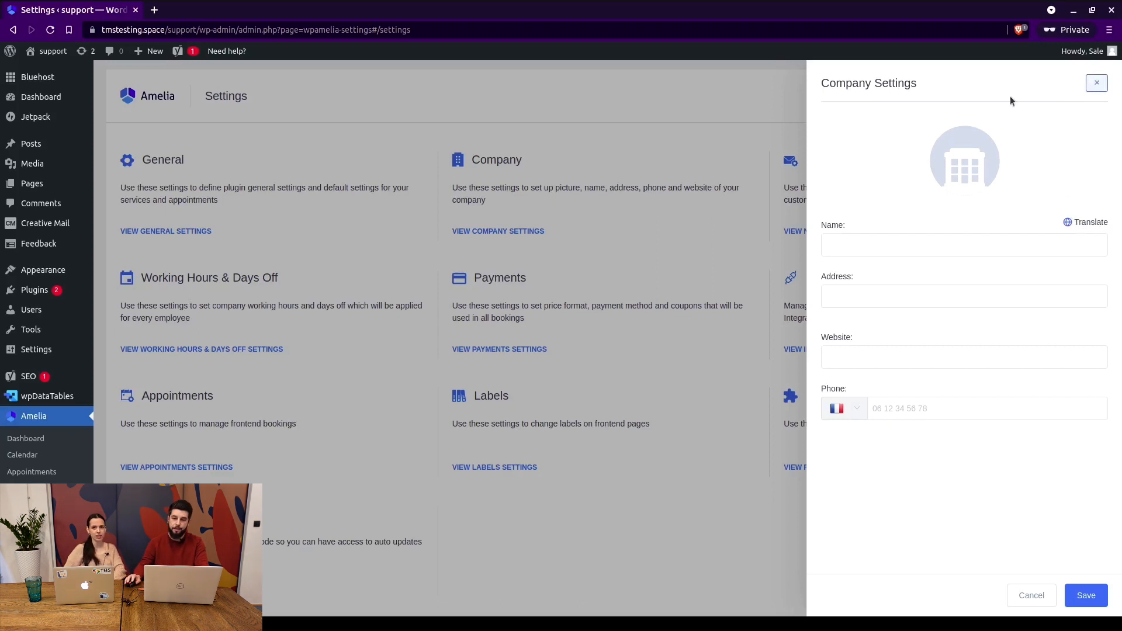
click(1098, 82)
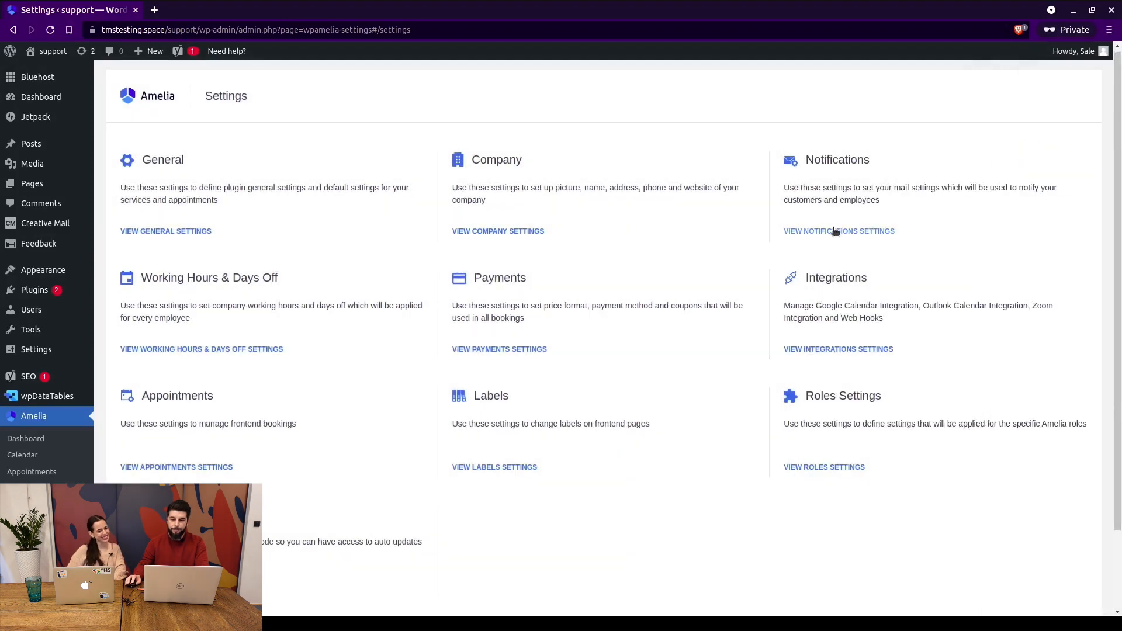
click(836, 231)
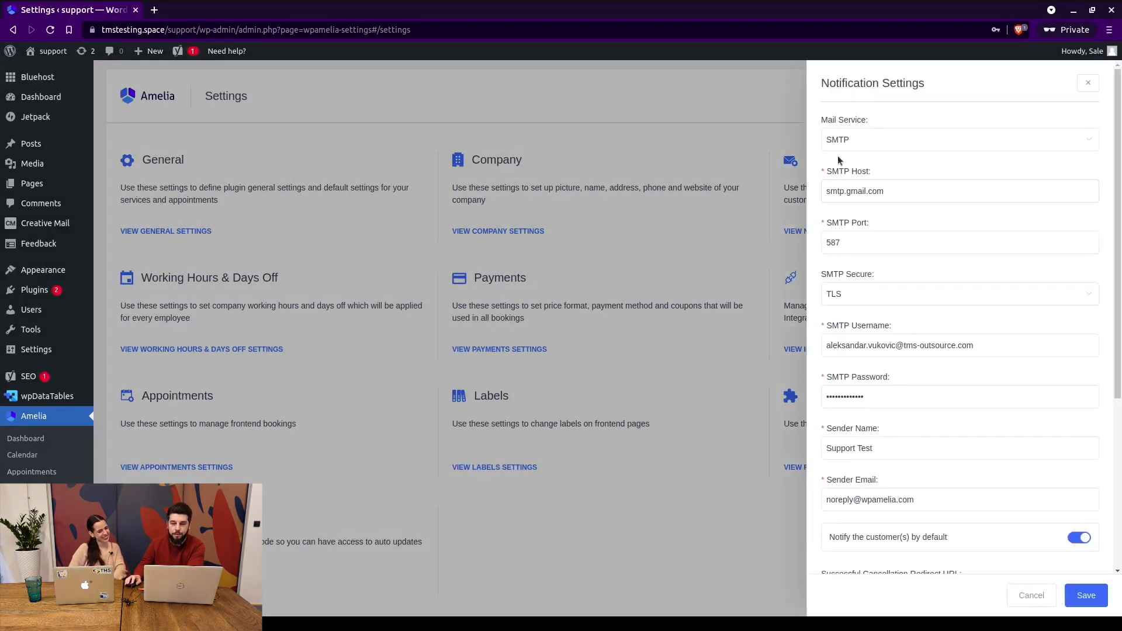
scroll(867, 209, down, 3)
scroll(864, 217, up, 3)
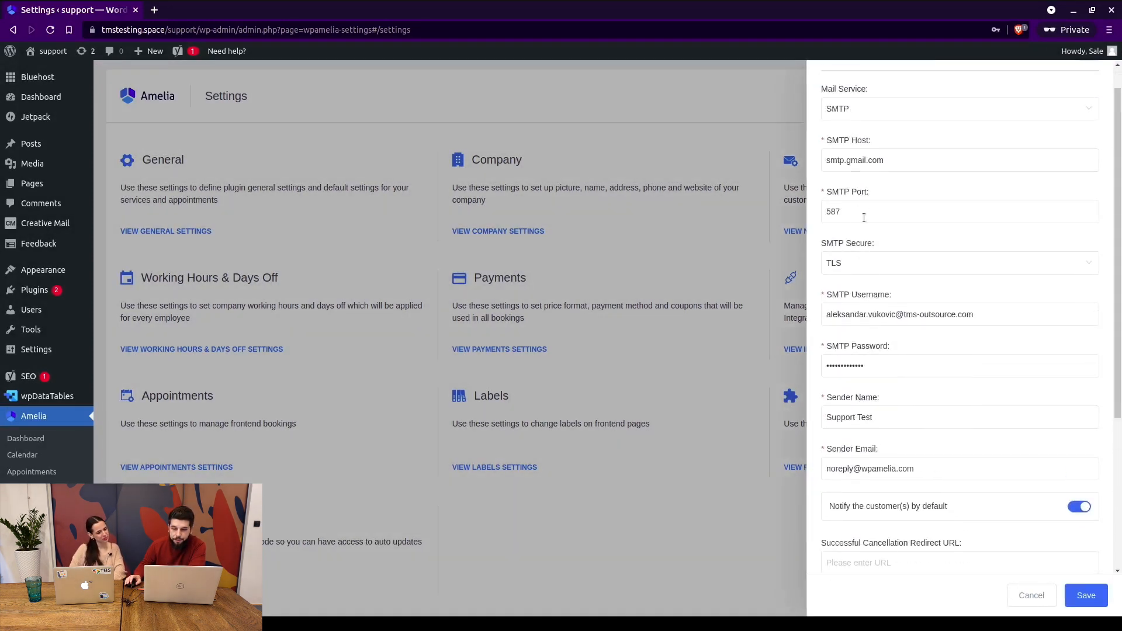
scroll(912, 174, up, 1)
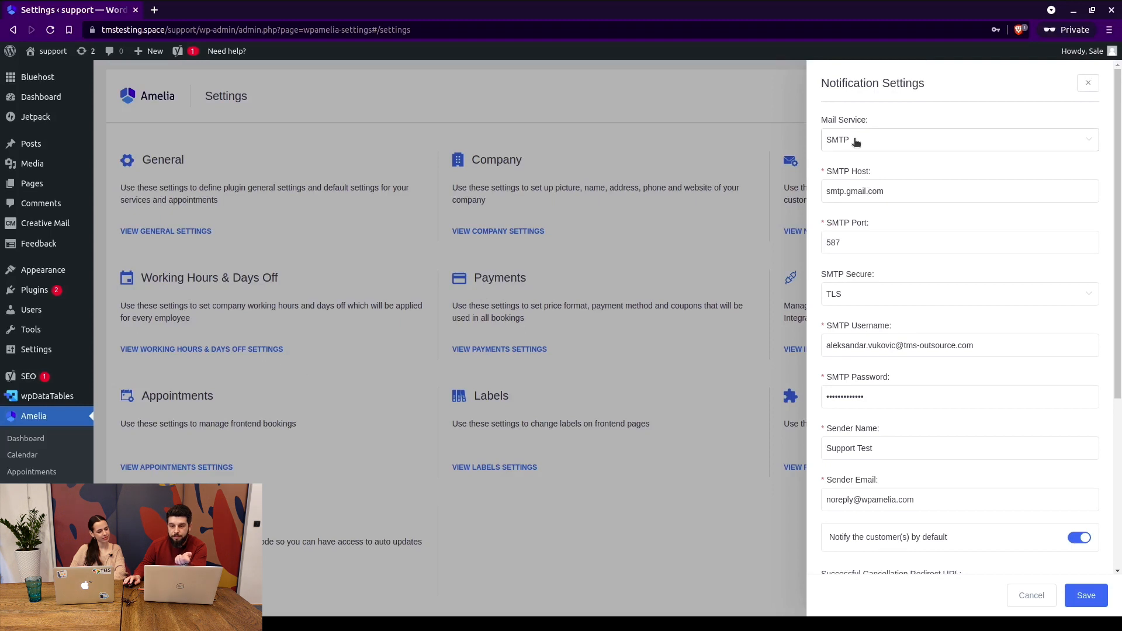
double_click(852, 190)
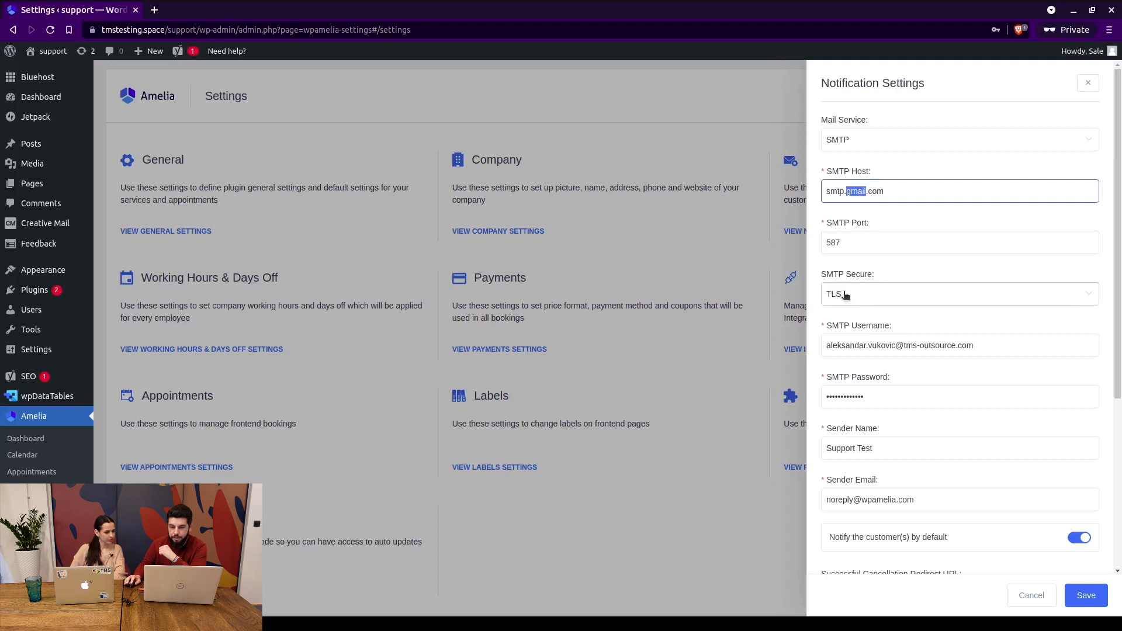
drag(826, 345, 950, 346)
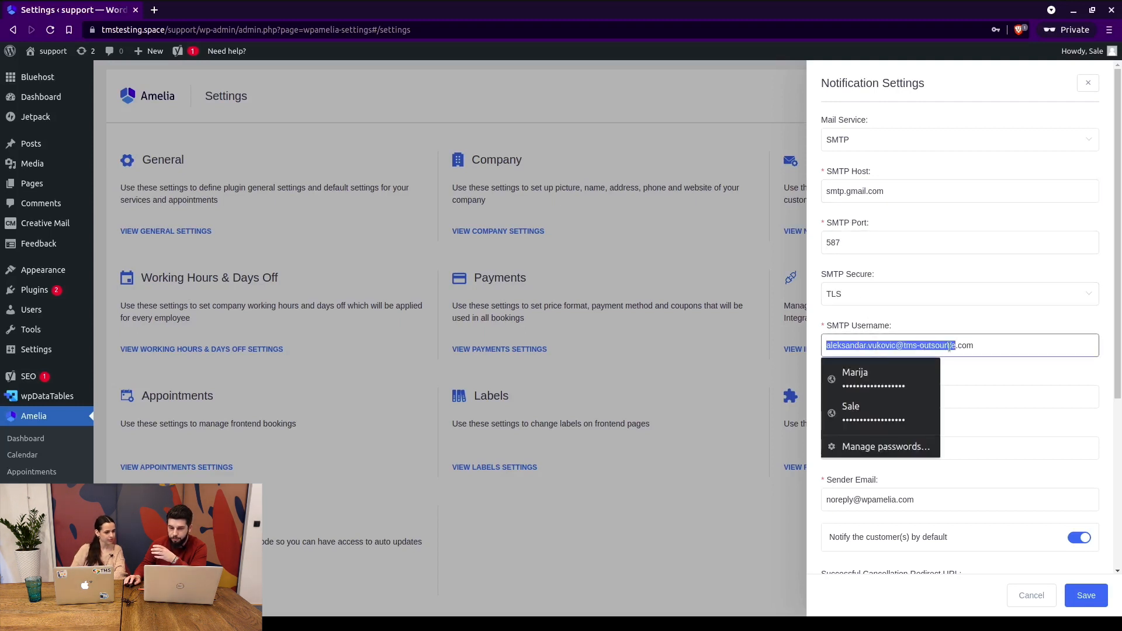
click(984, 343)
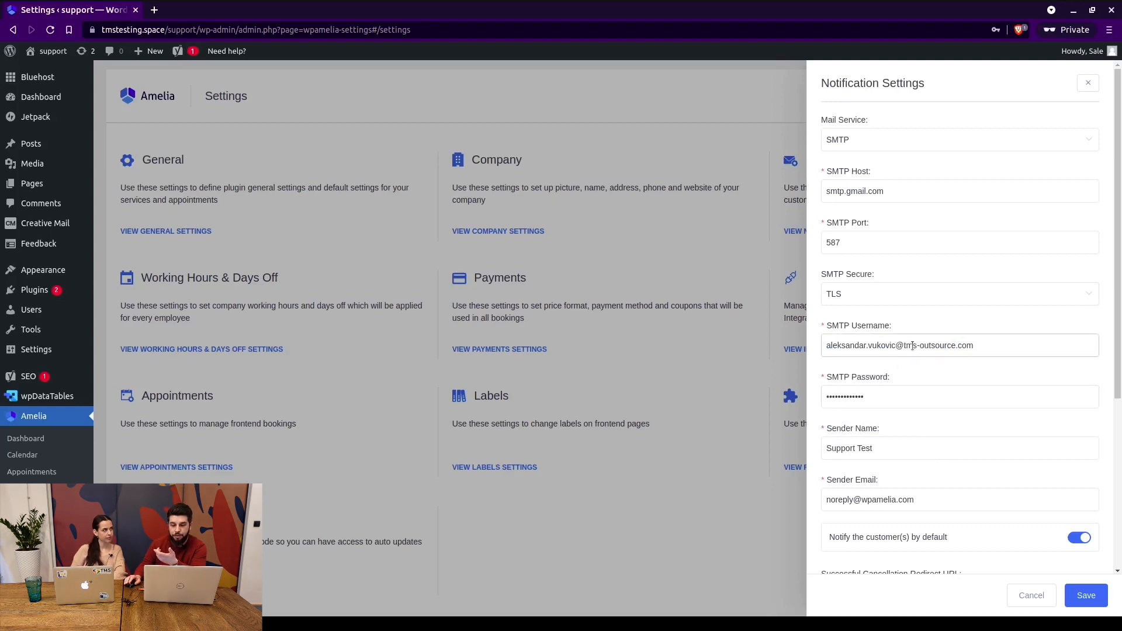
scroll(903, 345, down, 2)
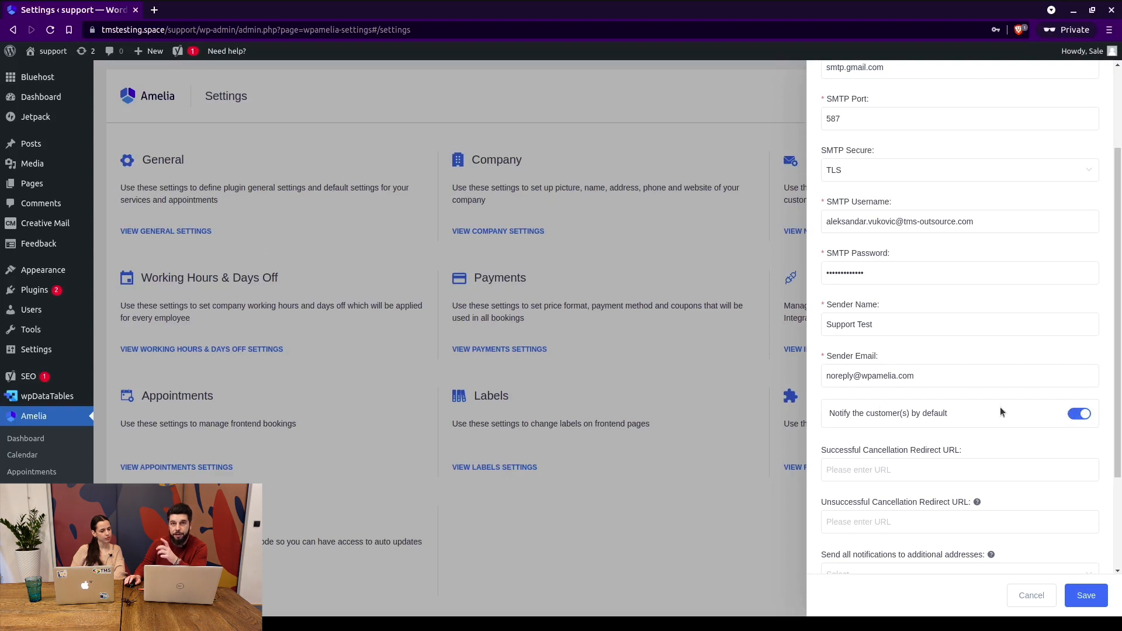
click(1086, 417)
click(1081, 417)
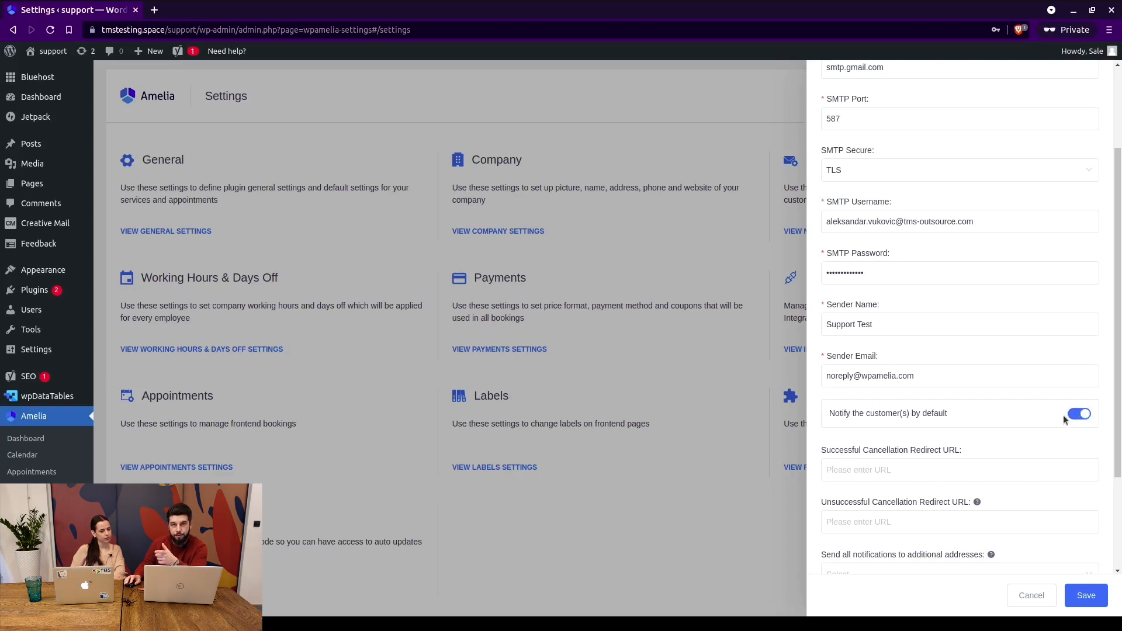
scroll(935, 397, down, 2)
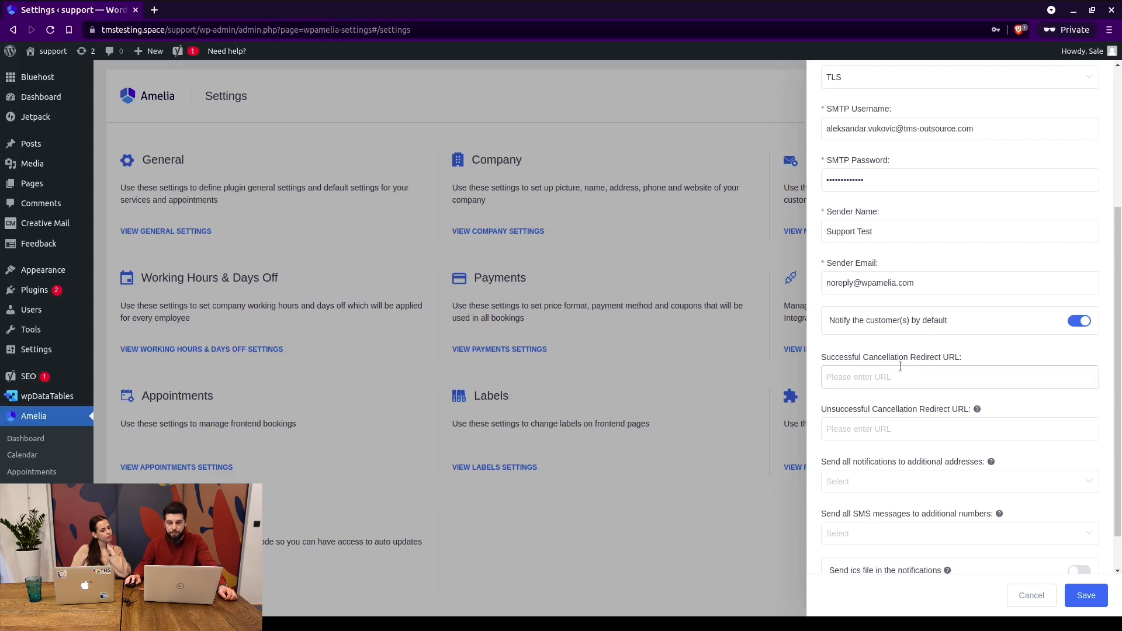
click(882, 427)
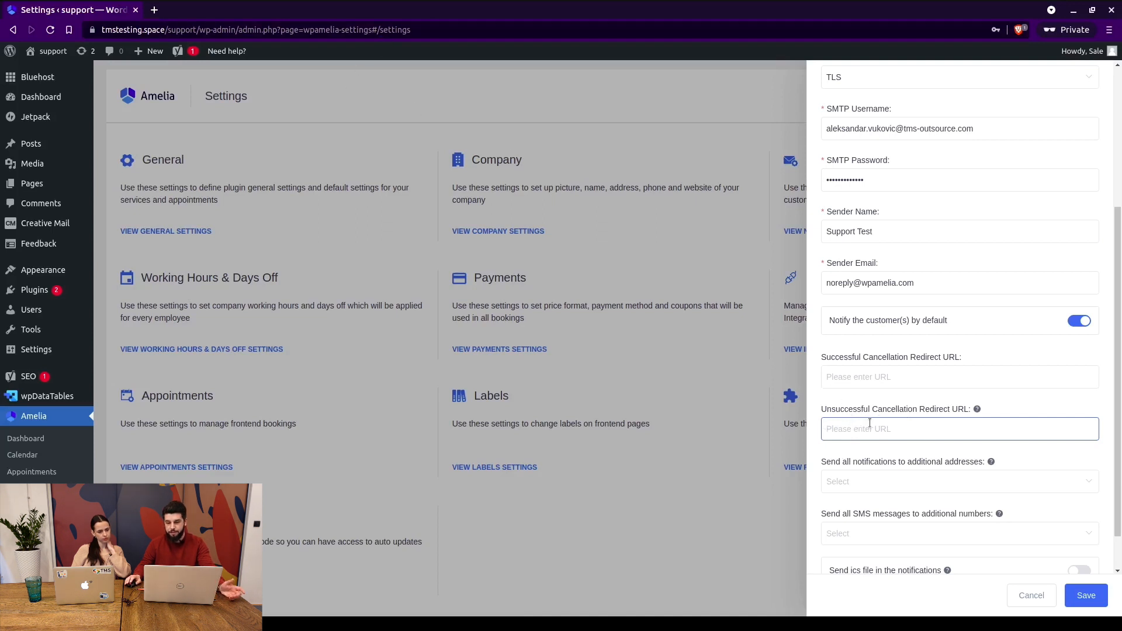
scroll(870, 423, down, 1)
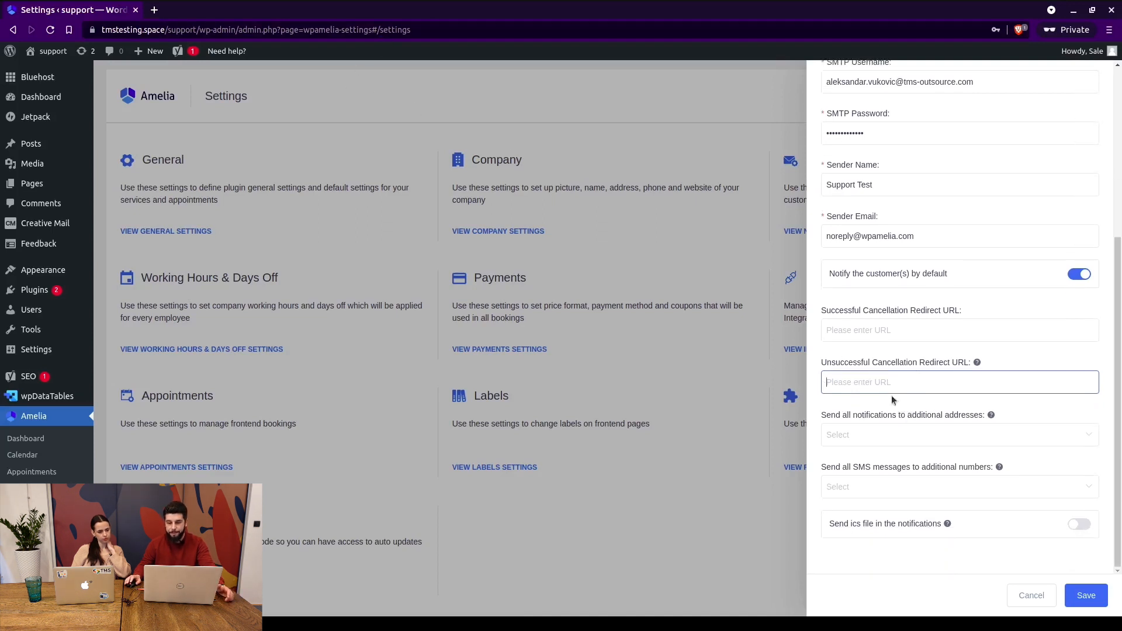
Add an admin e-mail as an extra notification address, then remove it again.
click(849, 434)
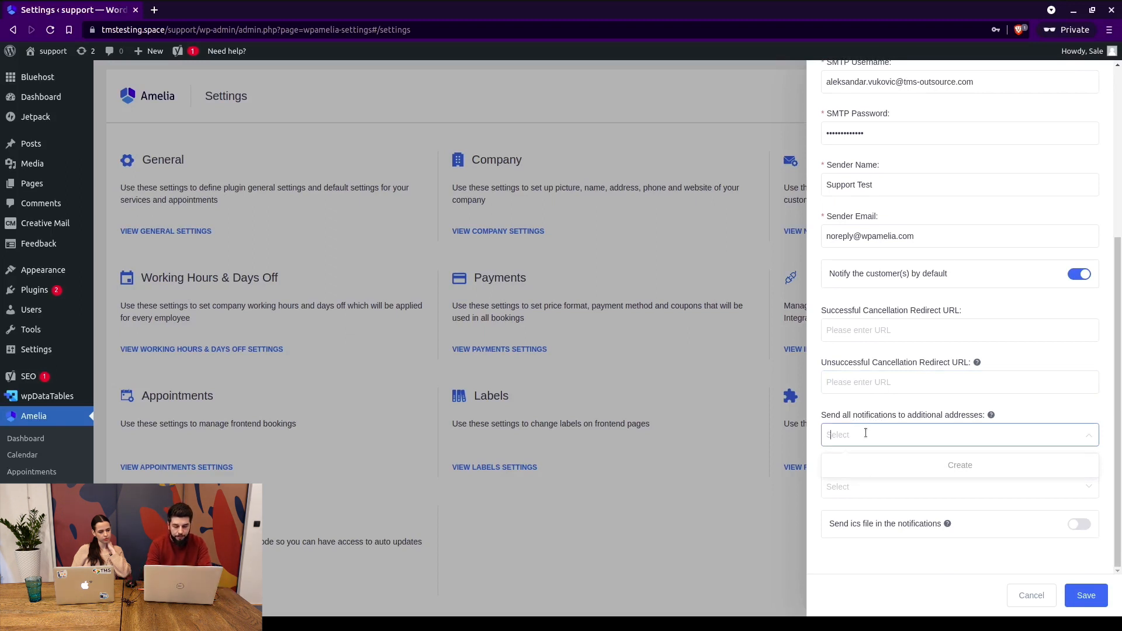
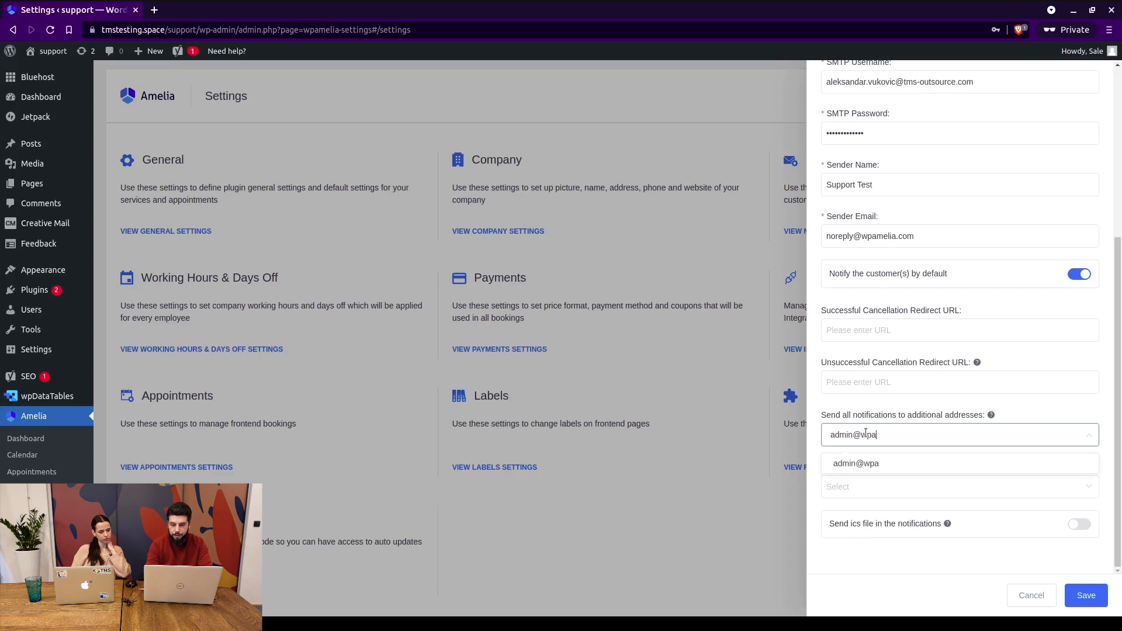
key(Return)
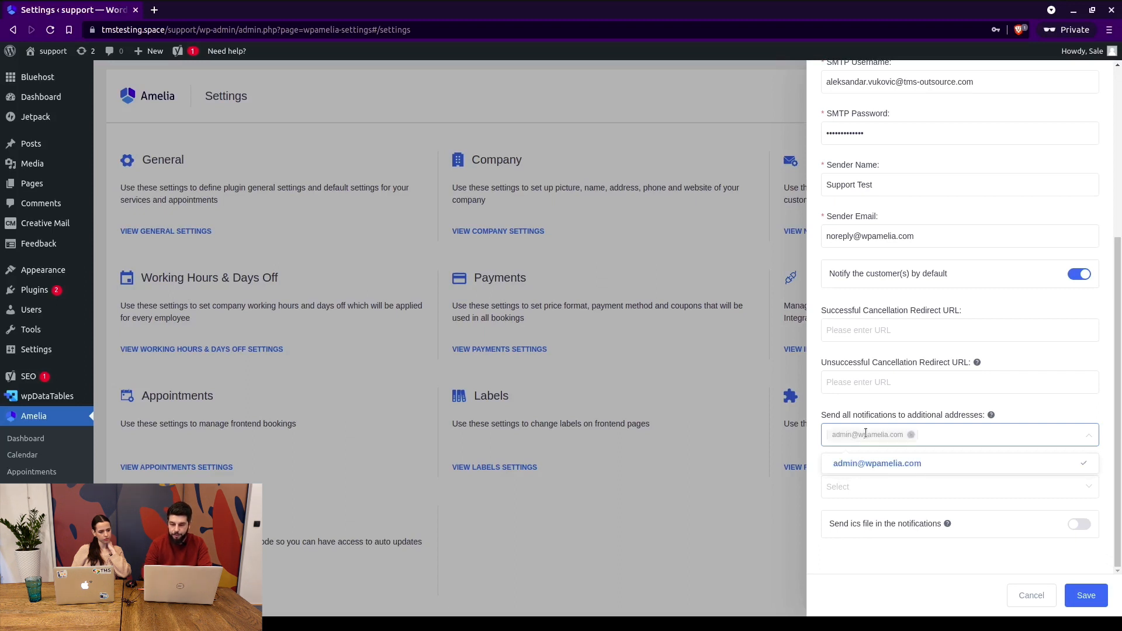
click(912, 436)
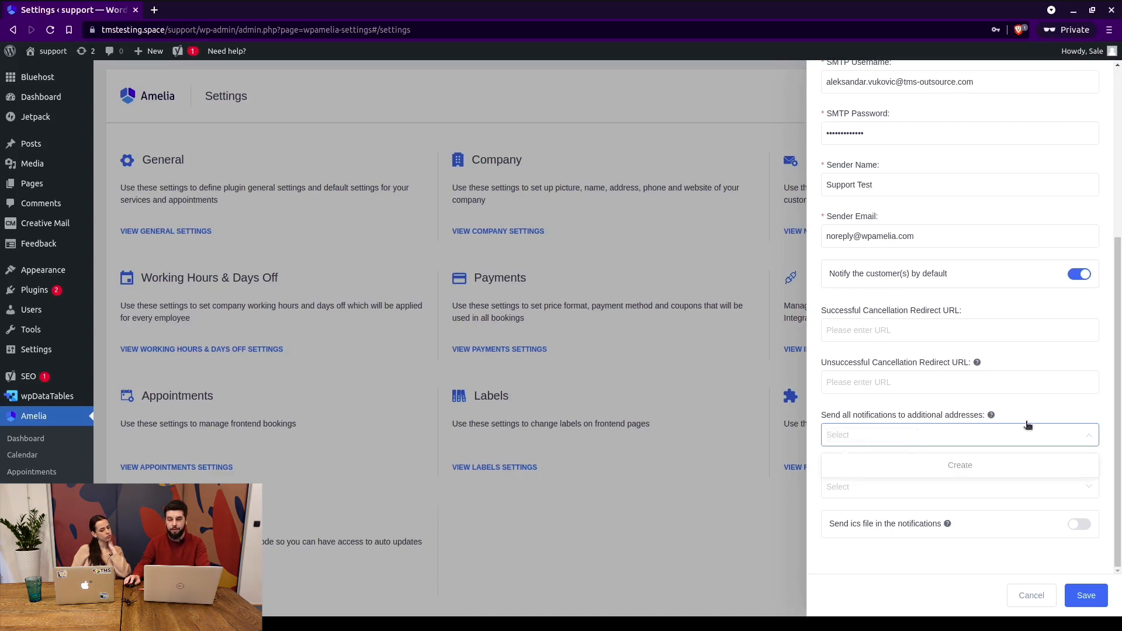
click(1052, 404)
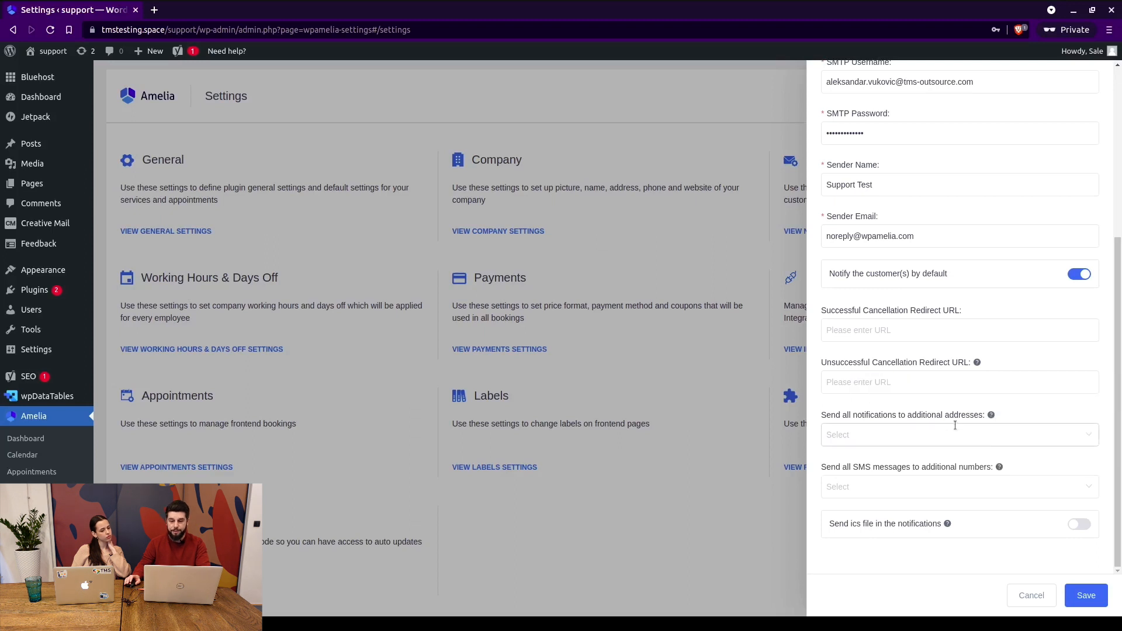
Leave the extra SMS numbers empty and turn on sending an ics file.
click(868, 485)
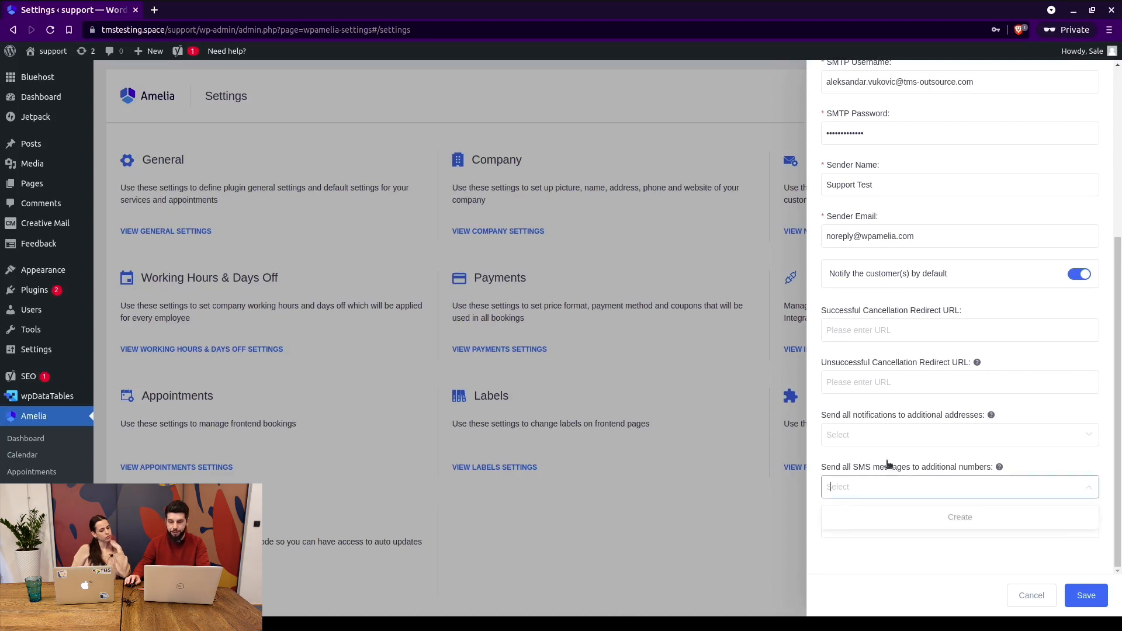
click(1062, 465)
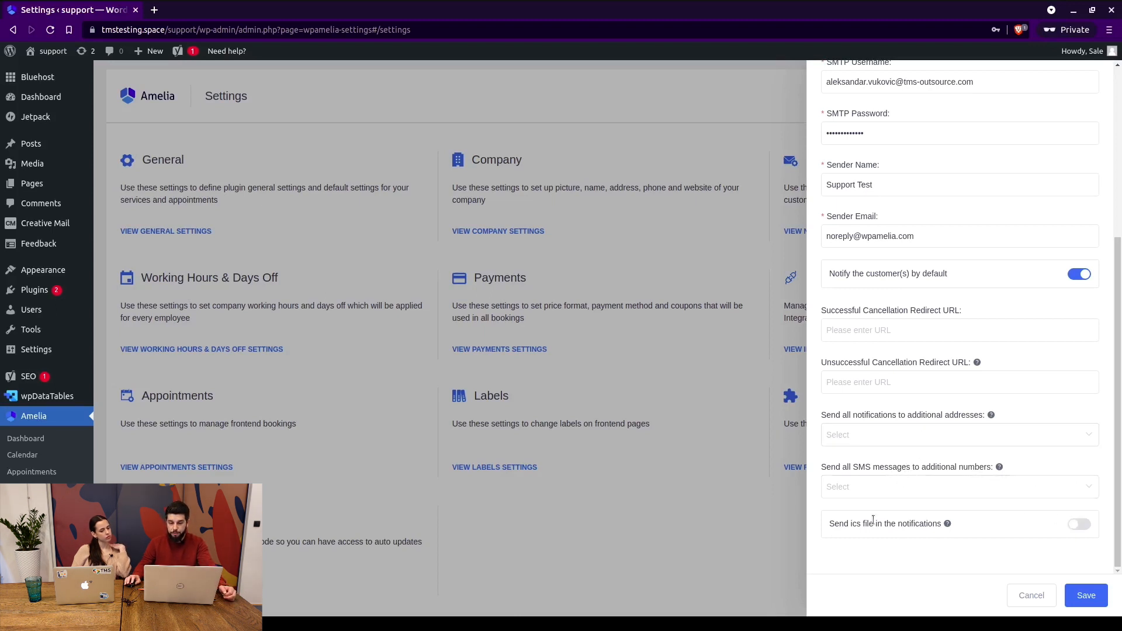
click(1078, 525)
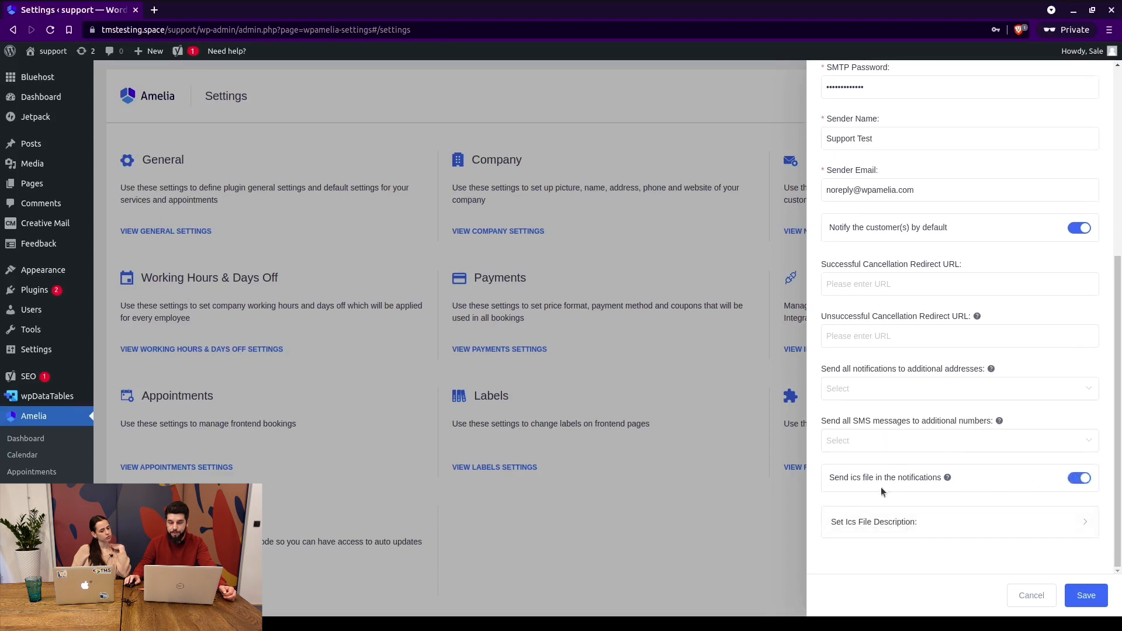
Write the ics description: customer first-name placeholder, 'booked andappointment on', then the date-time placeholder.
double_click(853, 476)
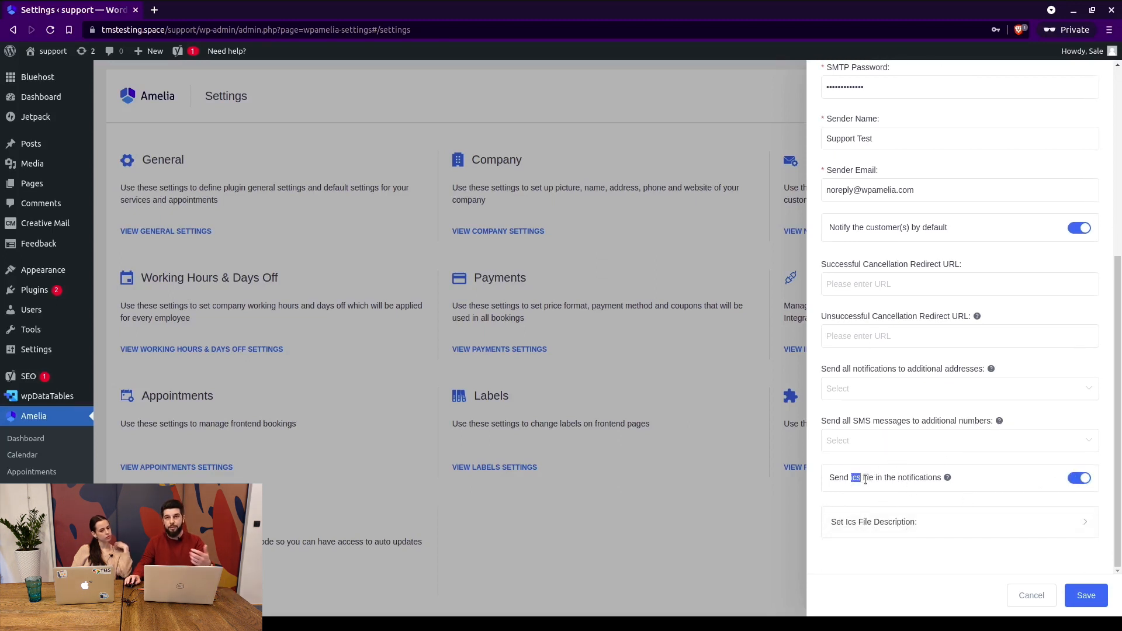
click(944, 528)
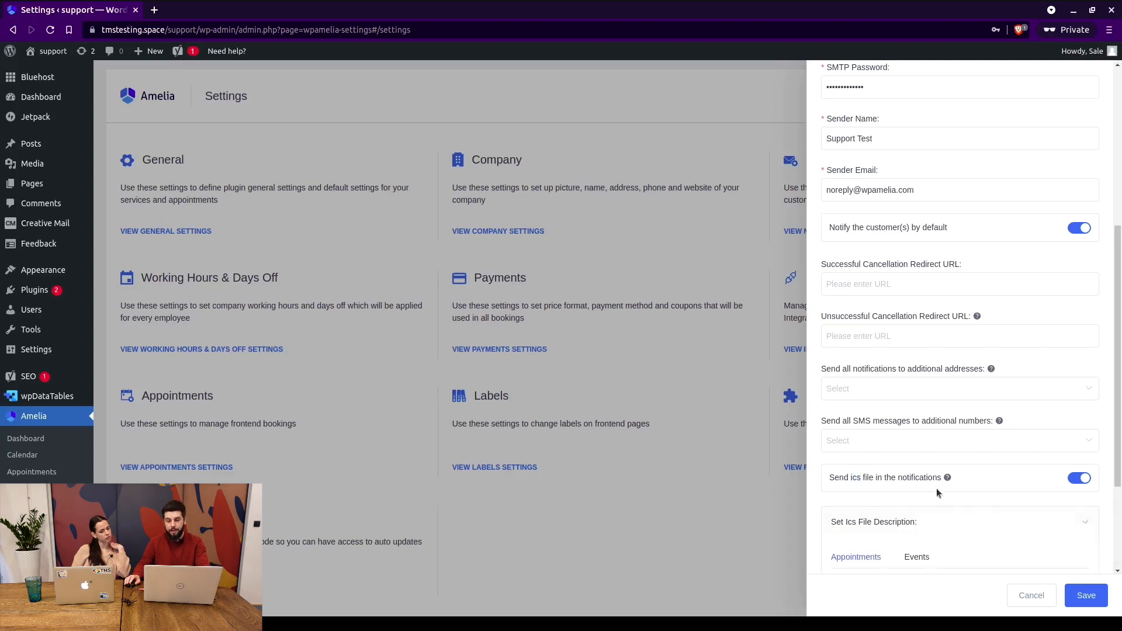
scroll(912, 467, down, 4)
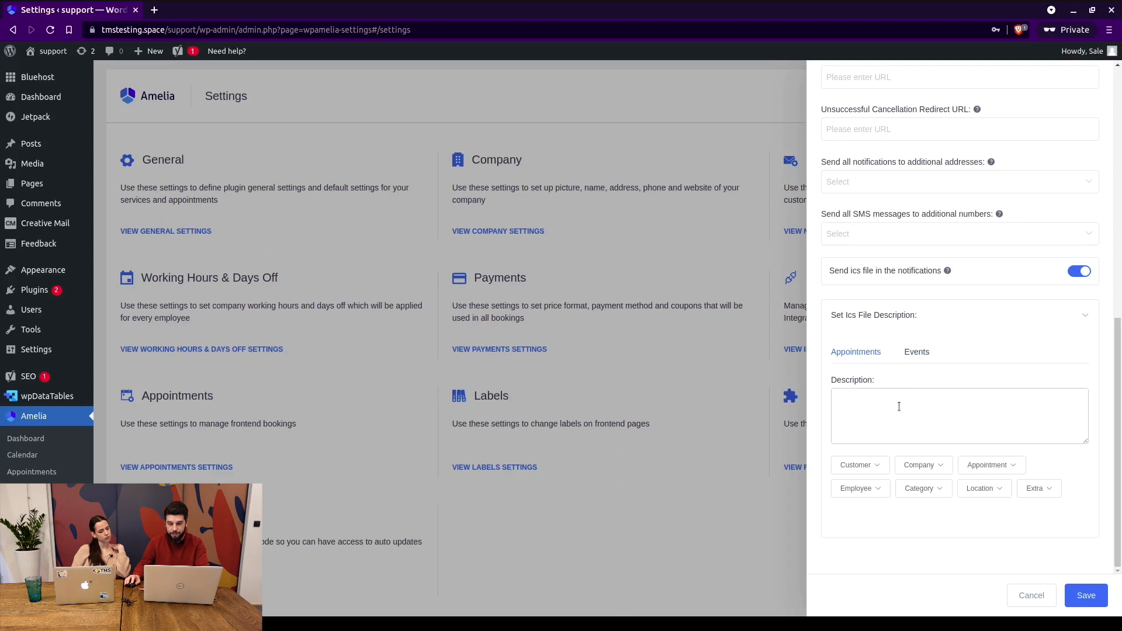
click(876, 467)
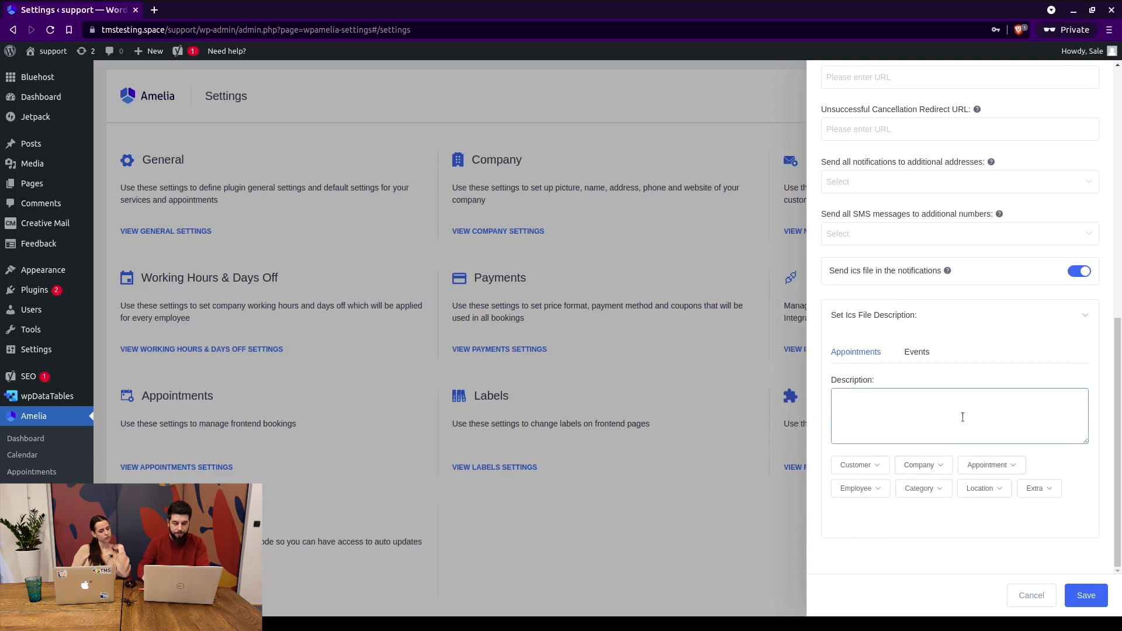
mouse_move(875, 468)
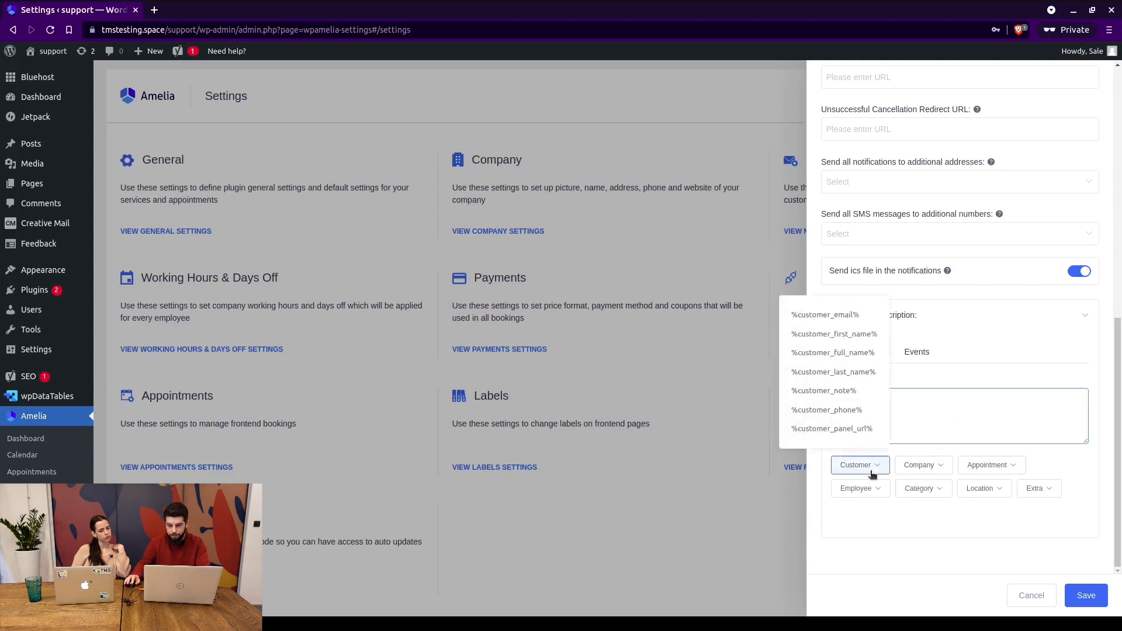
click(854, 334)
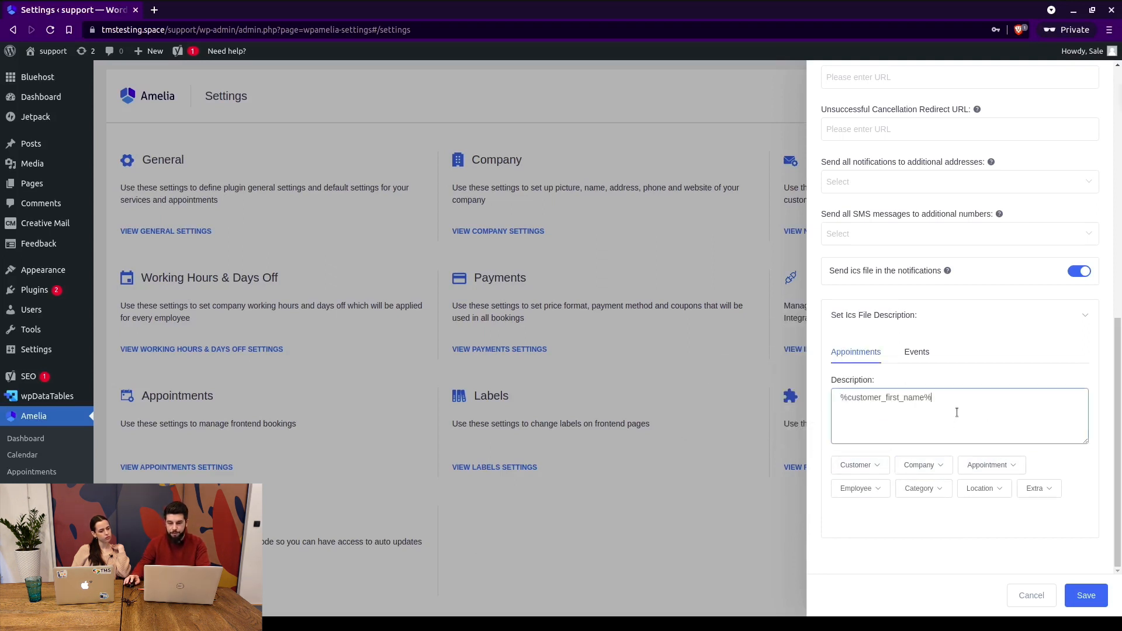
text(b)
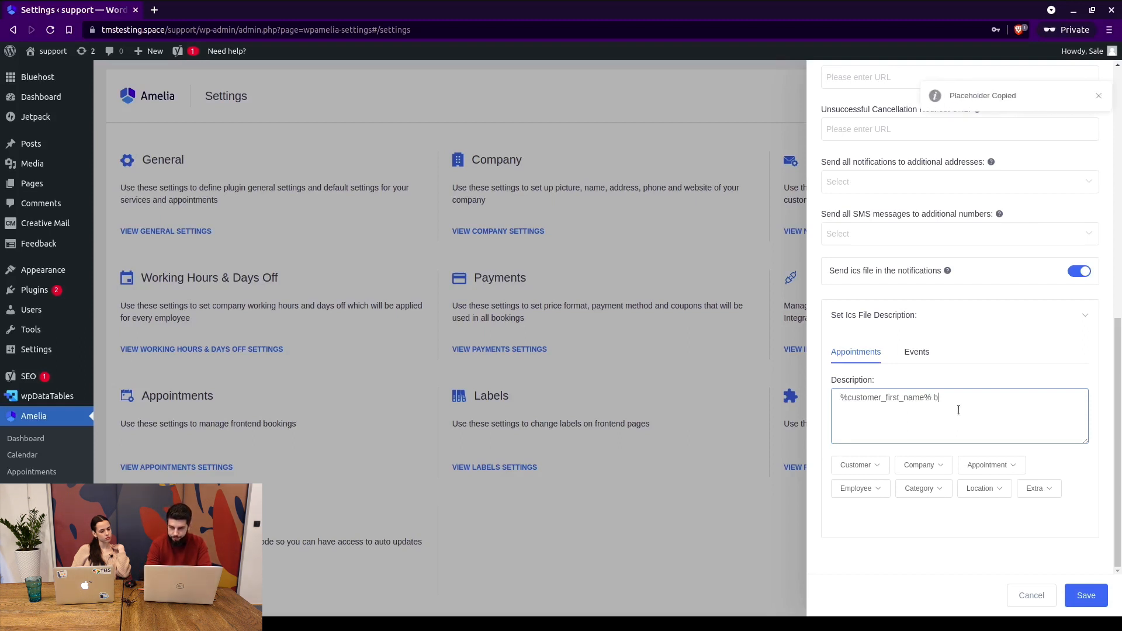
text(ooked andappointment)
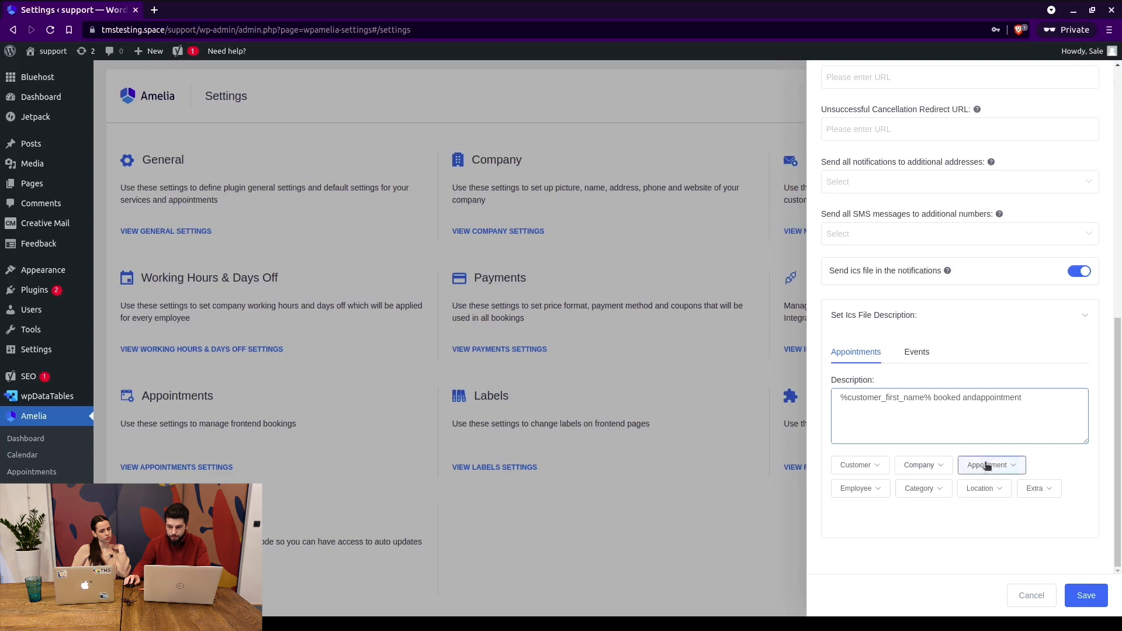
click(1067, 407)
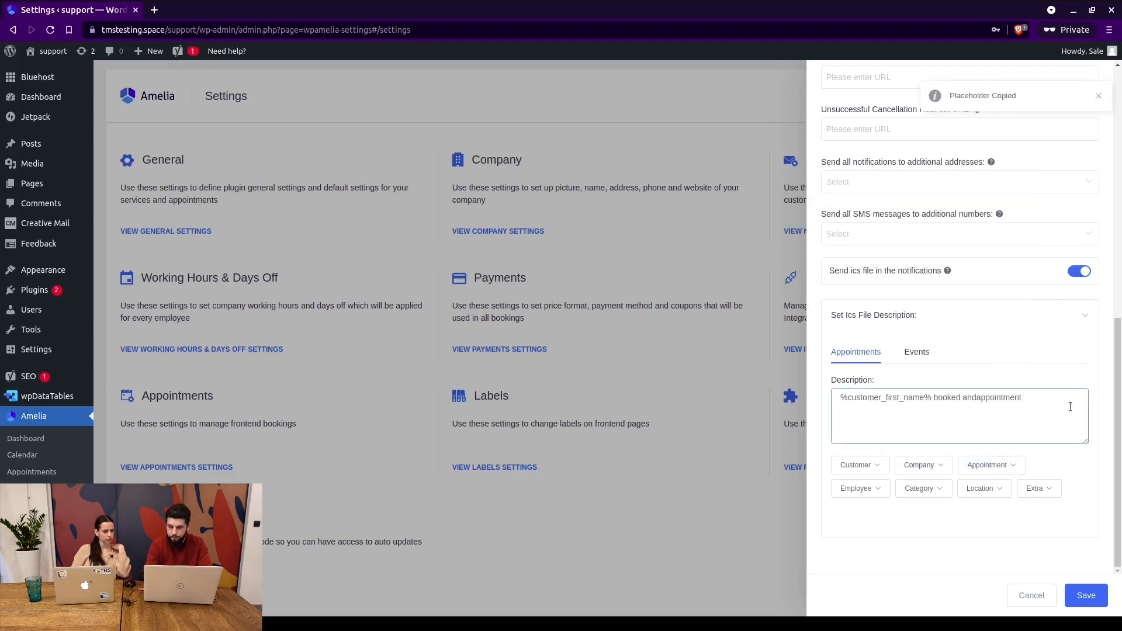
text(on)
text(%appointment_date_time%)
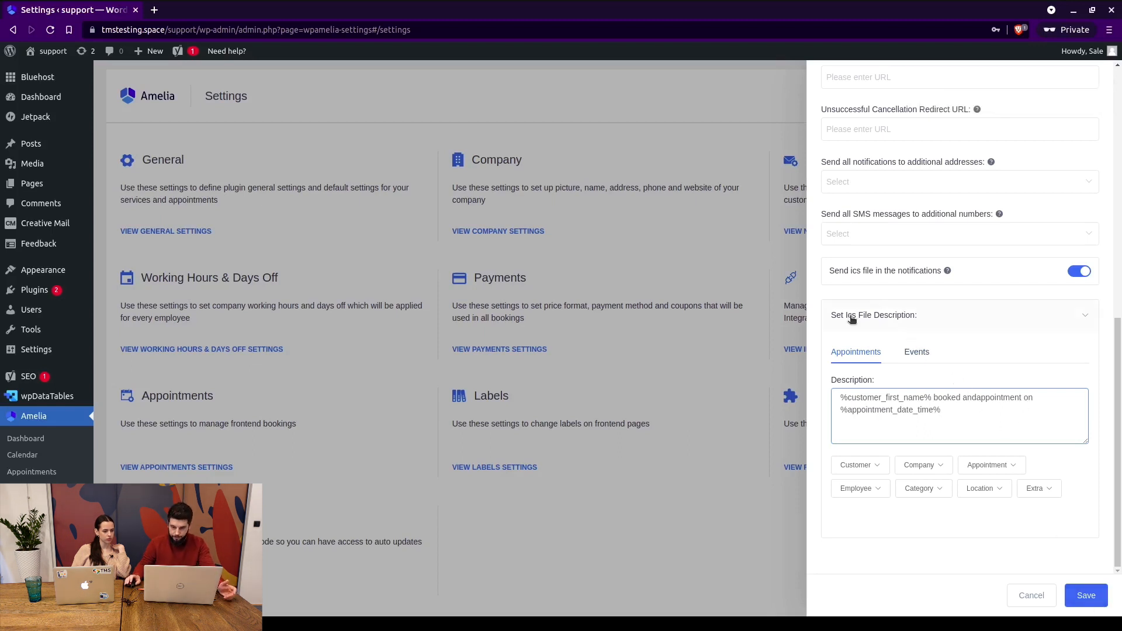
Try PHP Mail as the mail service, then settle back on WP Mail.
scroll(863, 317, up, 1)
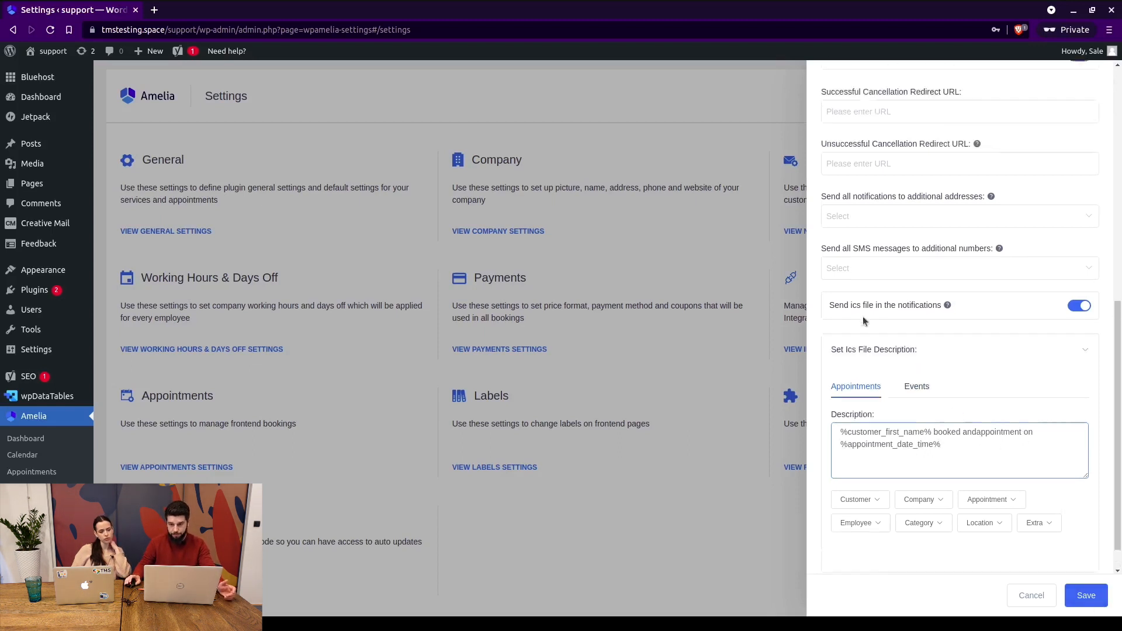
scroll(863, 316, up, 8)
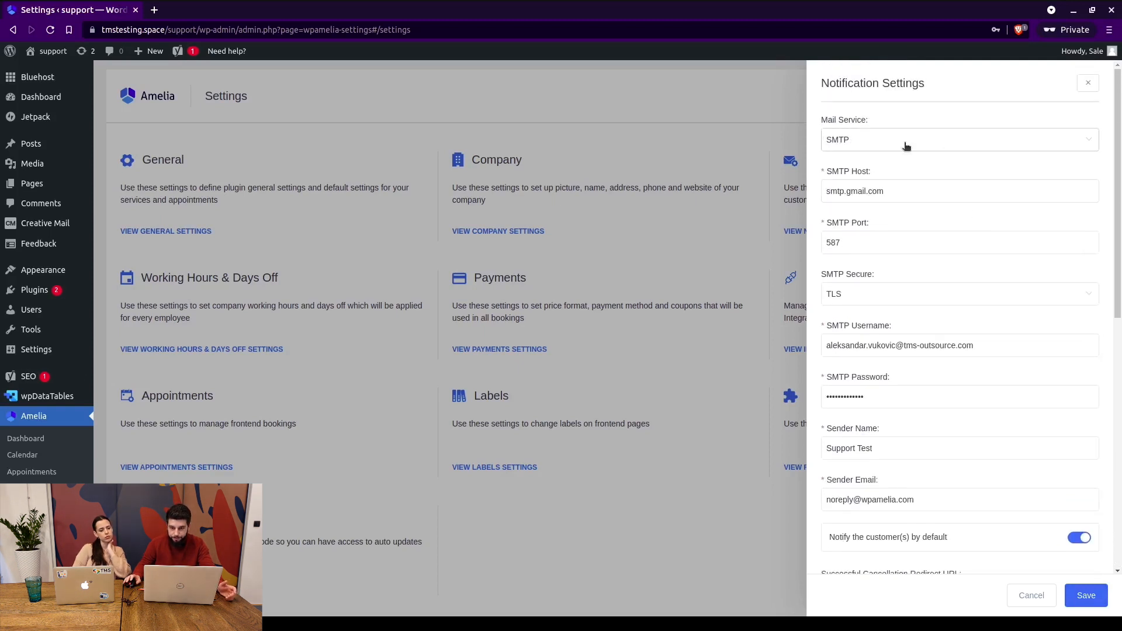
click(888, 141)
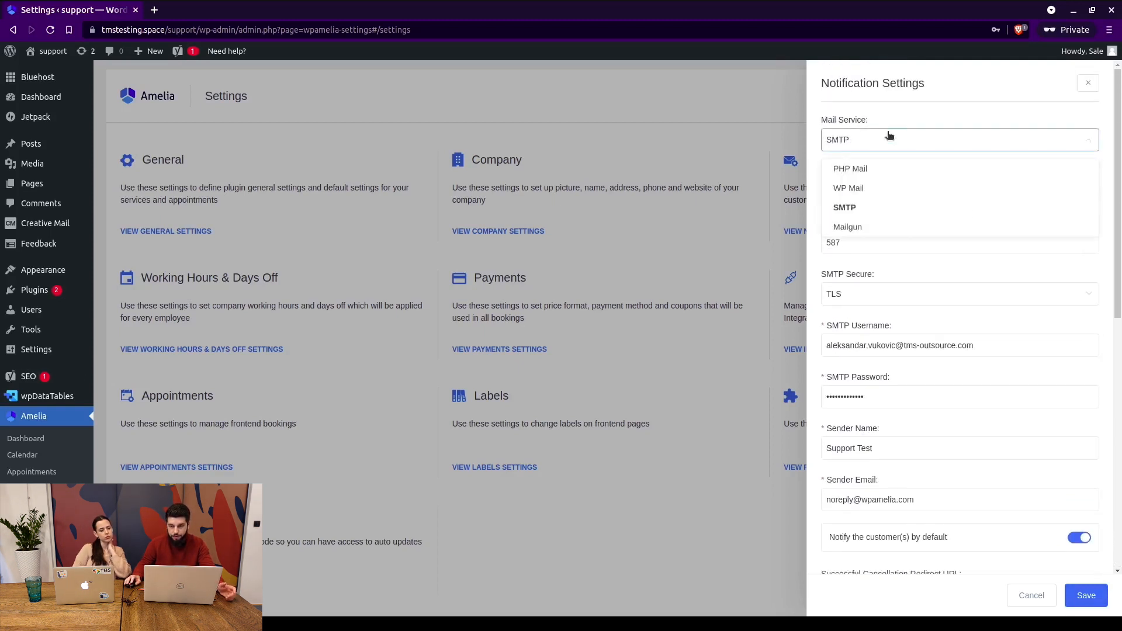
click(868, 169)
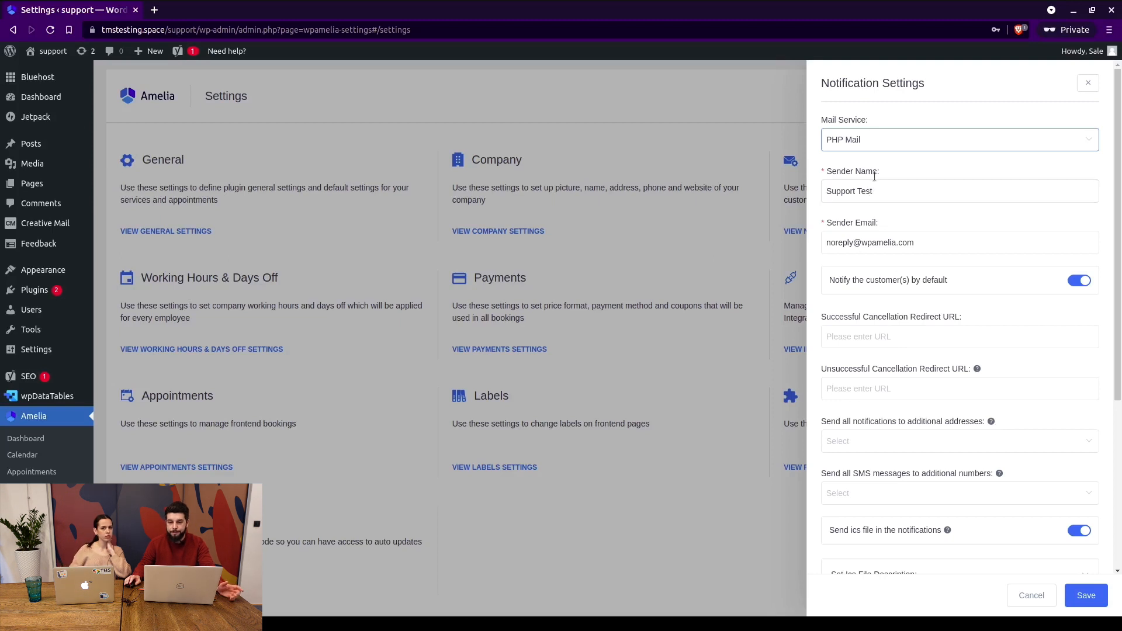
scroll(881, 200, down, 3)
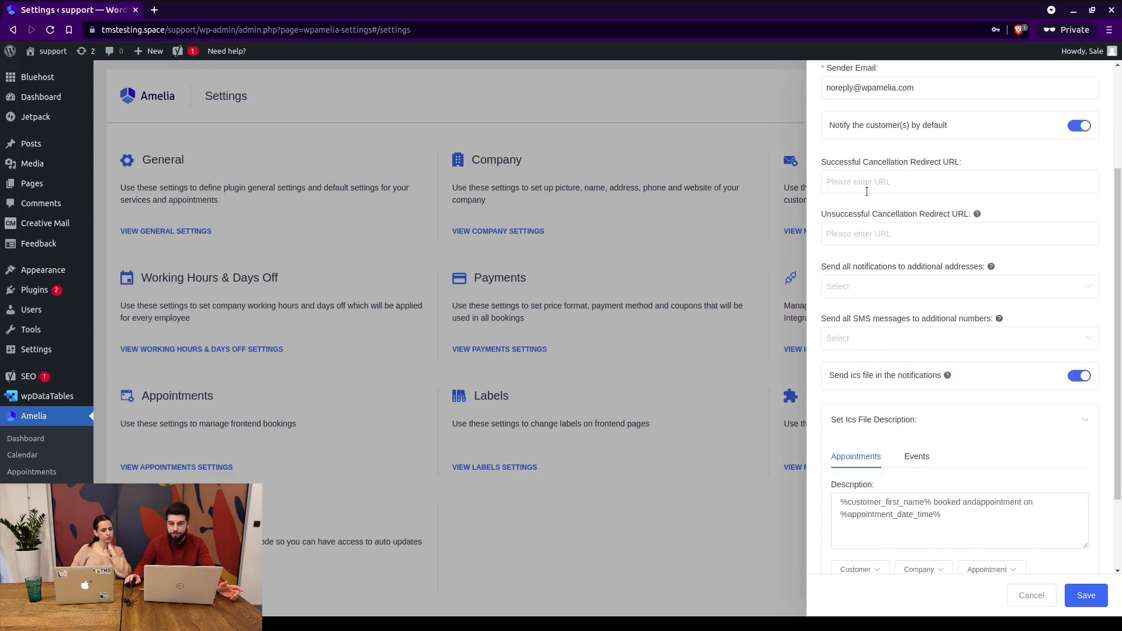
scroll(912, 183, up, 3)
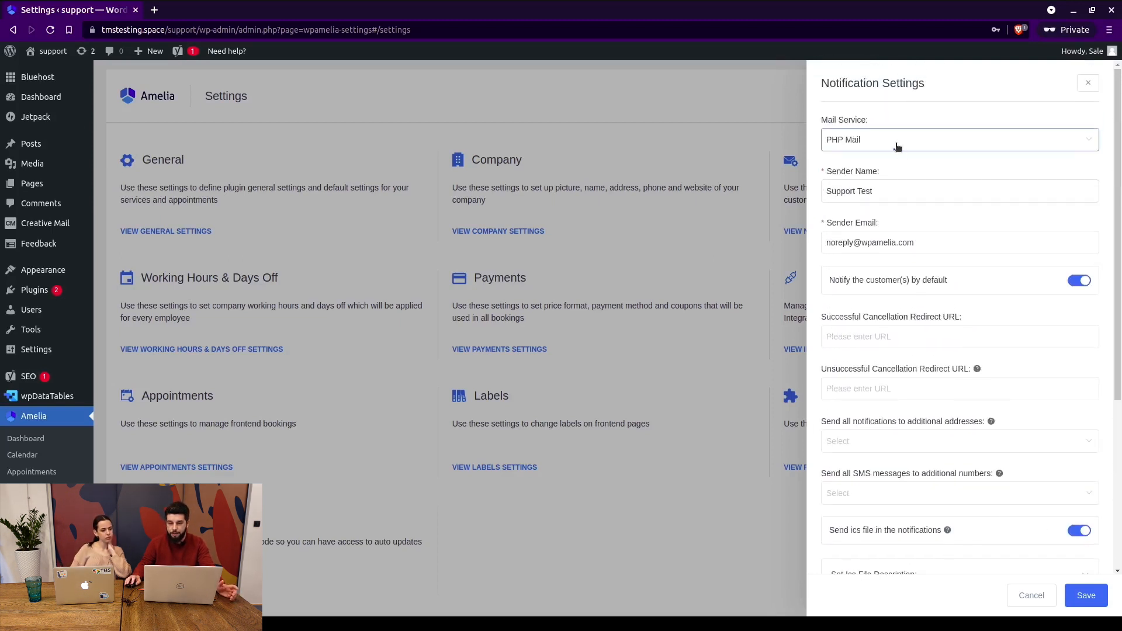
click(898, 145)
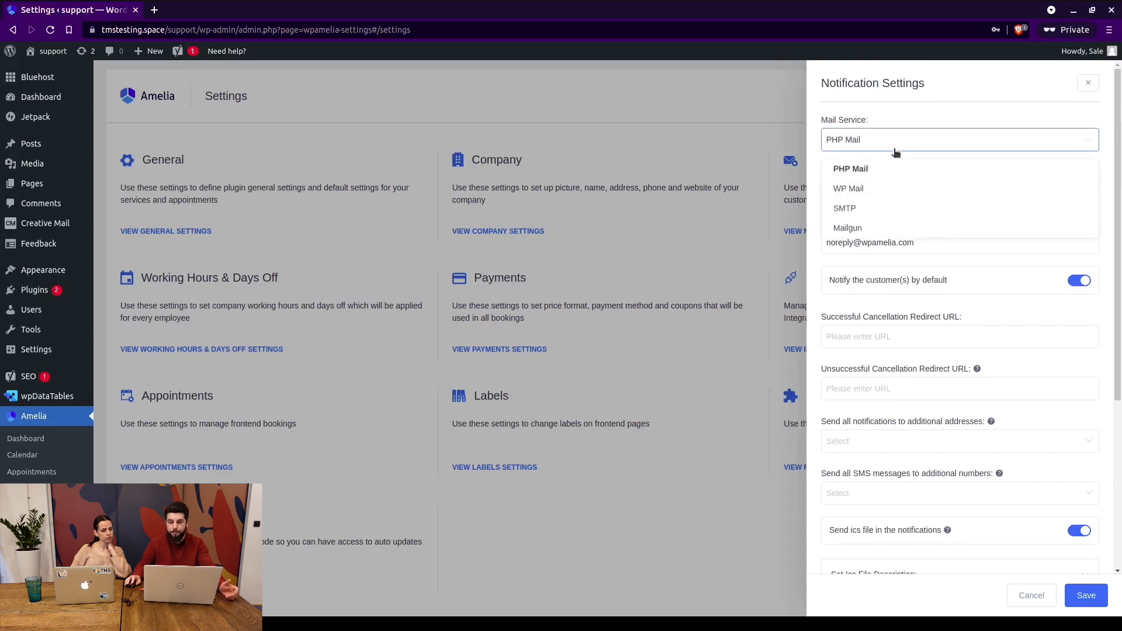
click(879, 187)
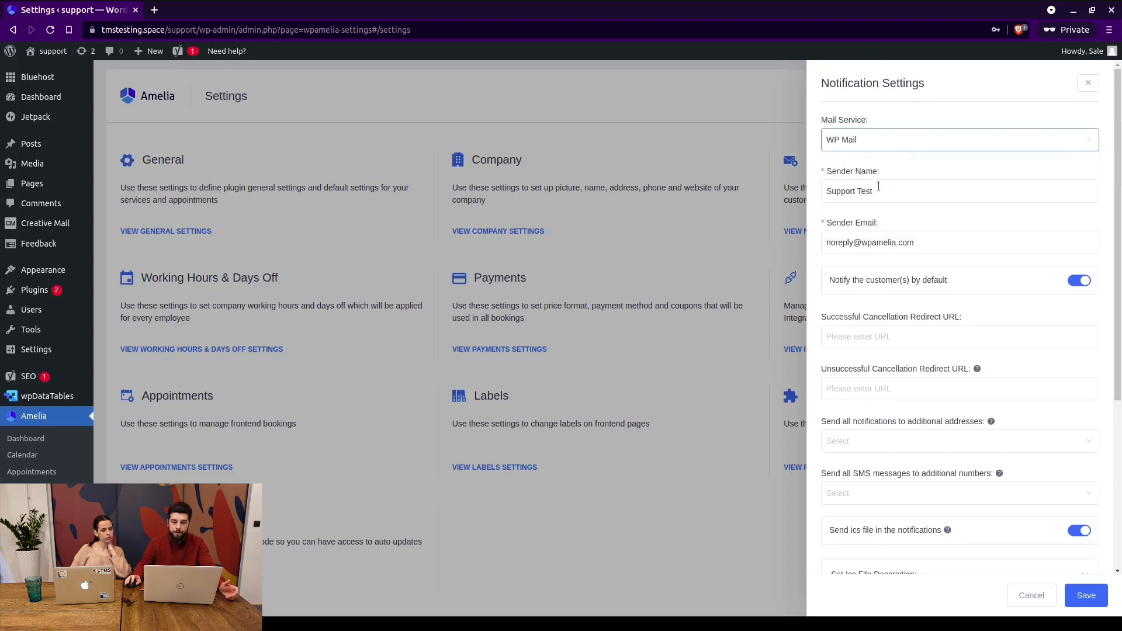
click(863, 146)
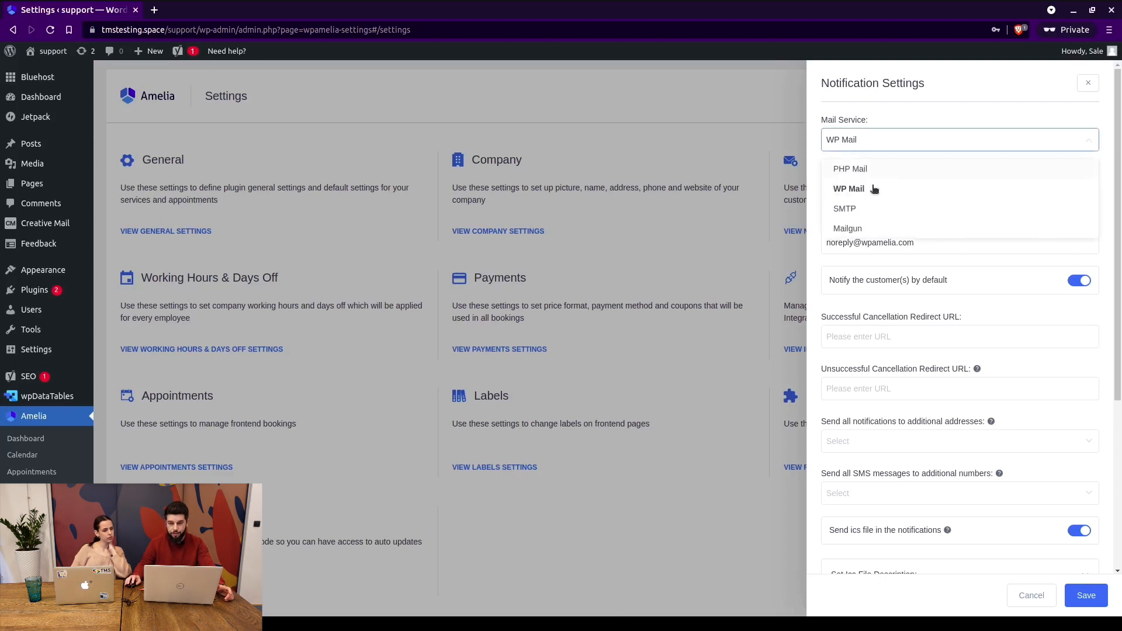
click(866, 189)
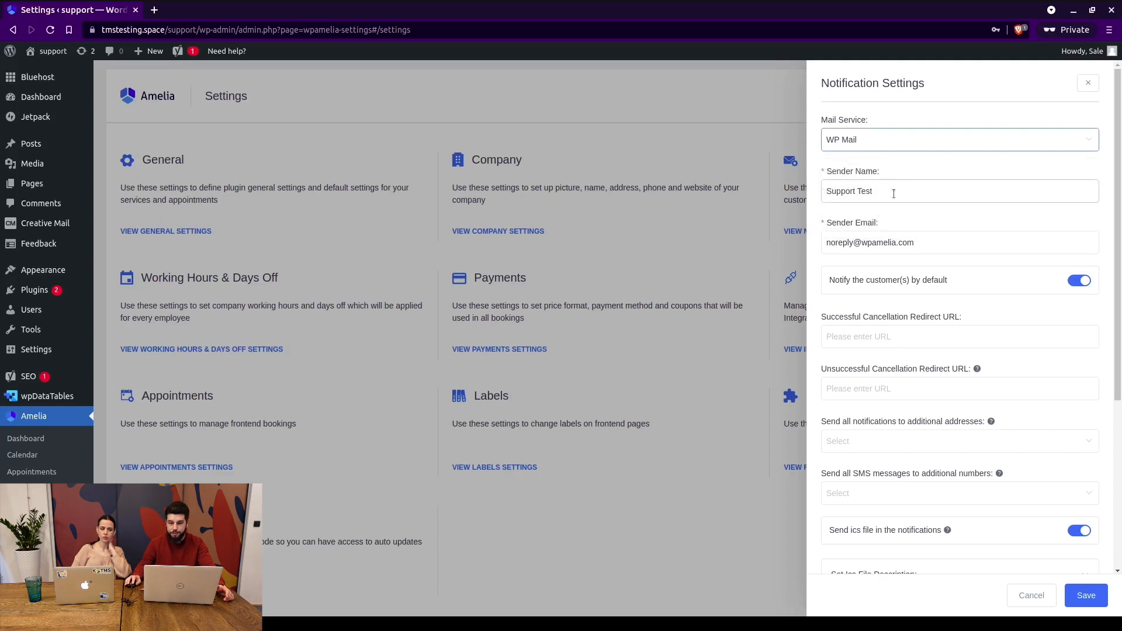
scroll(877, 327, down, 3)
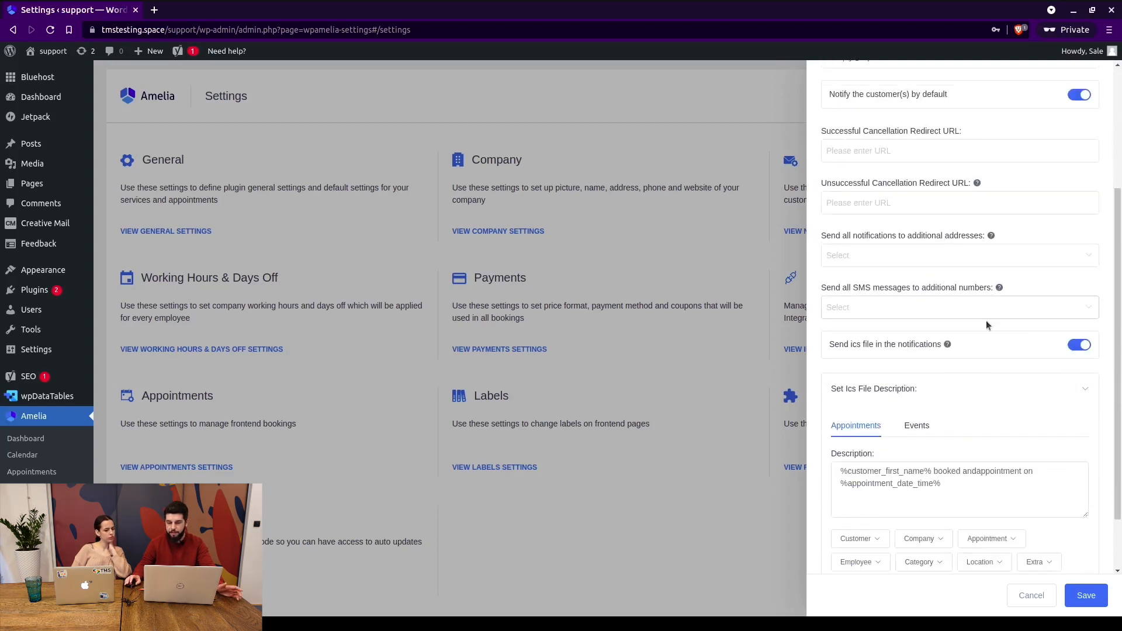
scroll(987, 323, up, 3)
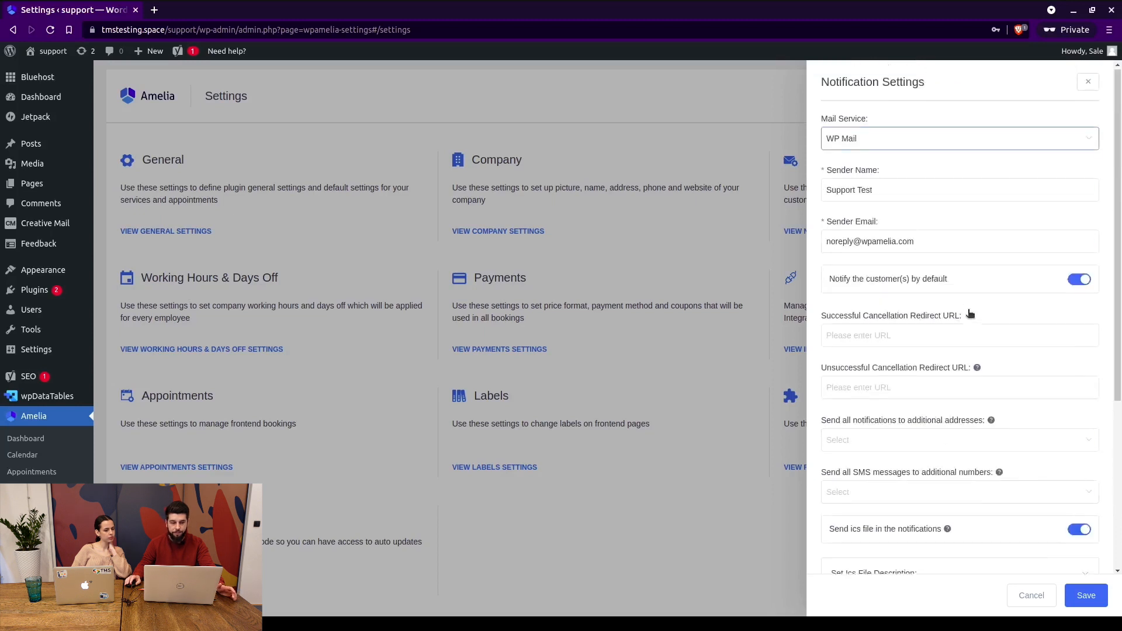
Switch to Mailgun, look over its API Key and Domain fields, then cancel.
click(864, 142)
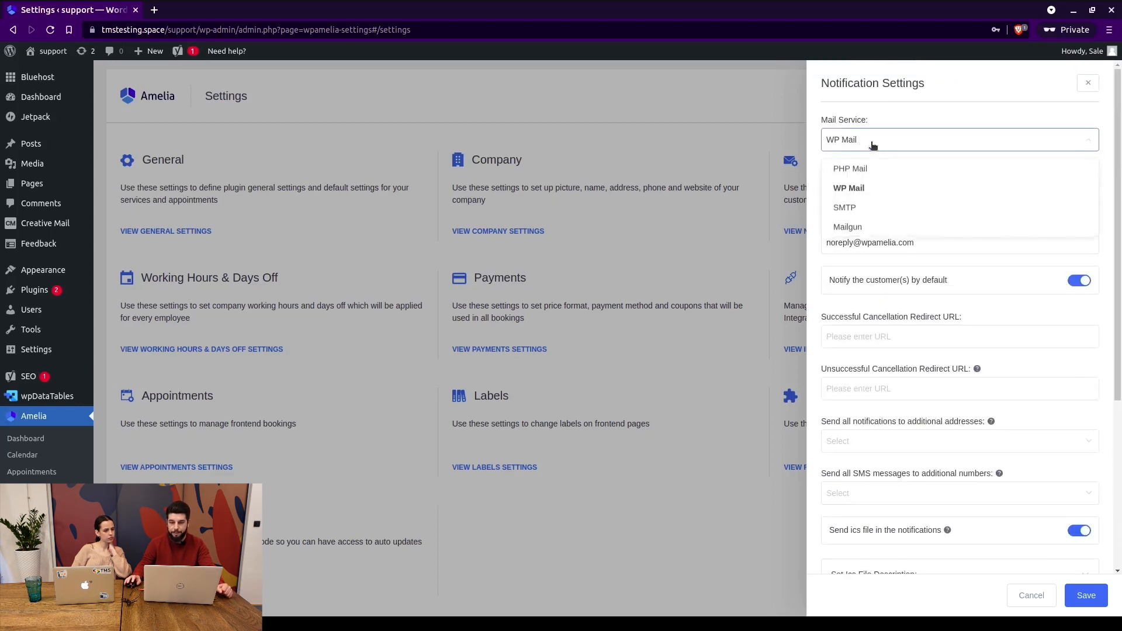
click(853, 229)
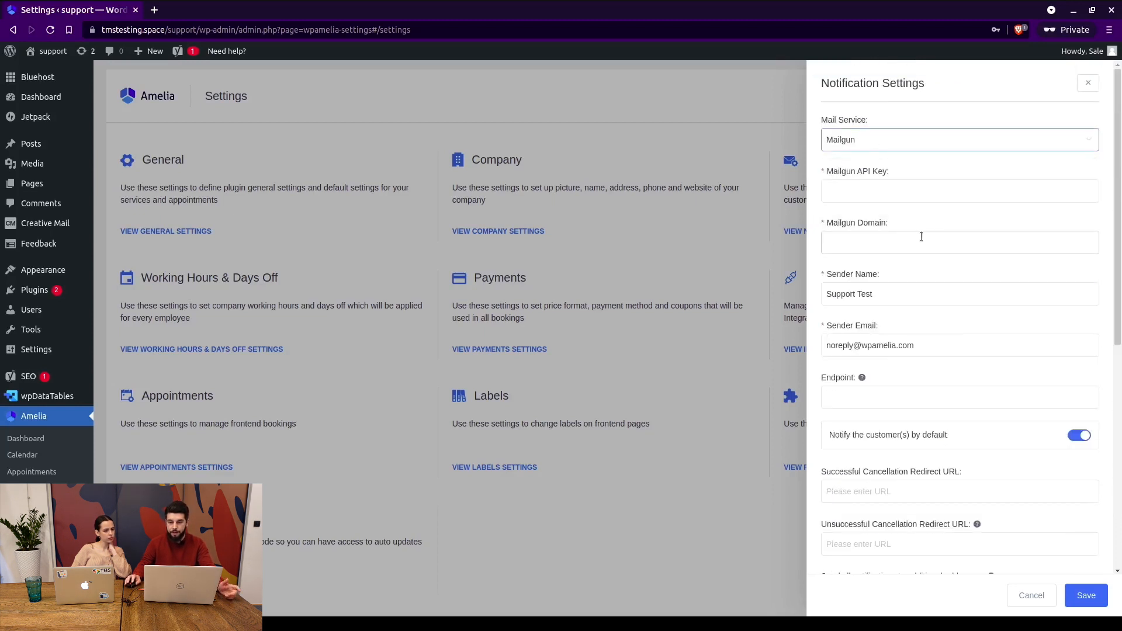
click(854, 192)
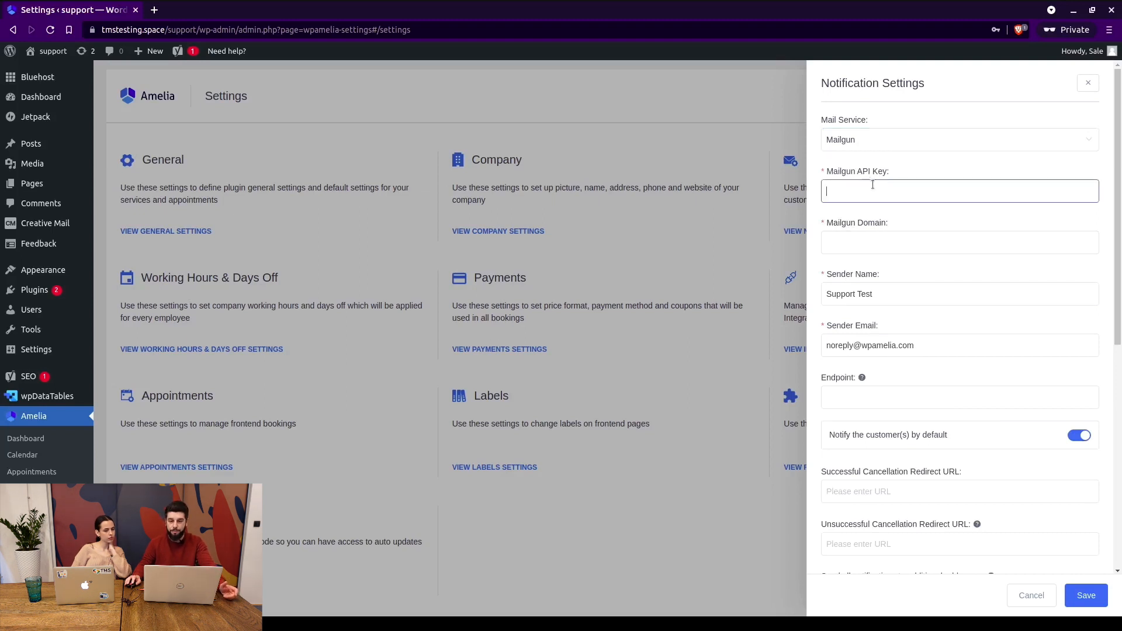
click(877, 239)
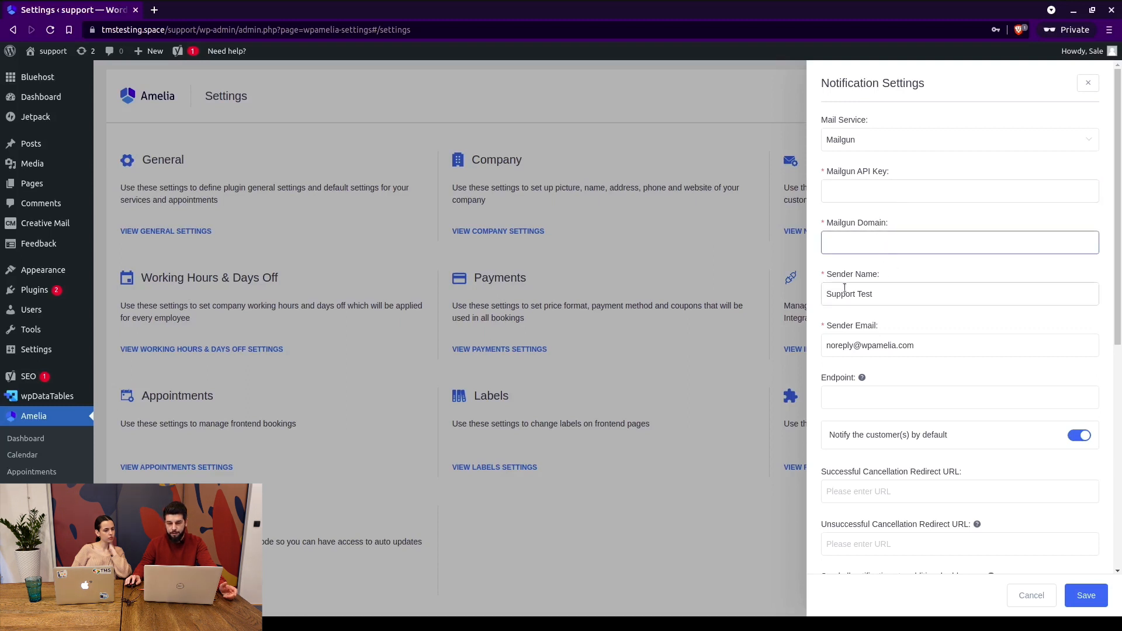
scroll(880, 261, down, 1)
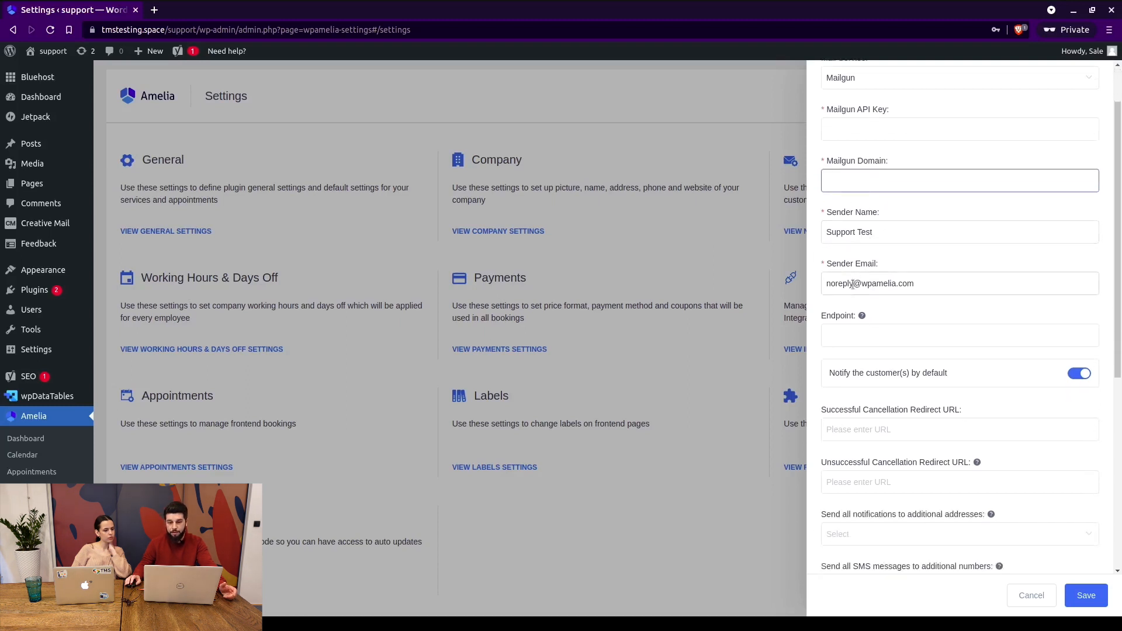
scroll(853, 263, down, 3)
mouse_move(862, 220)
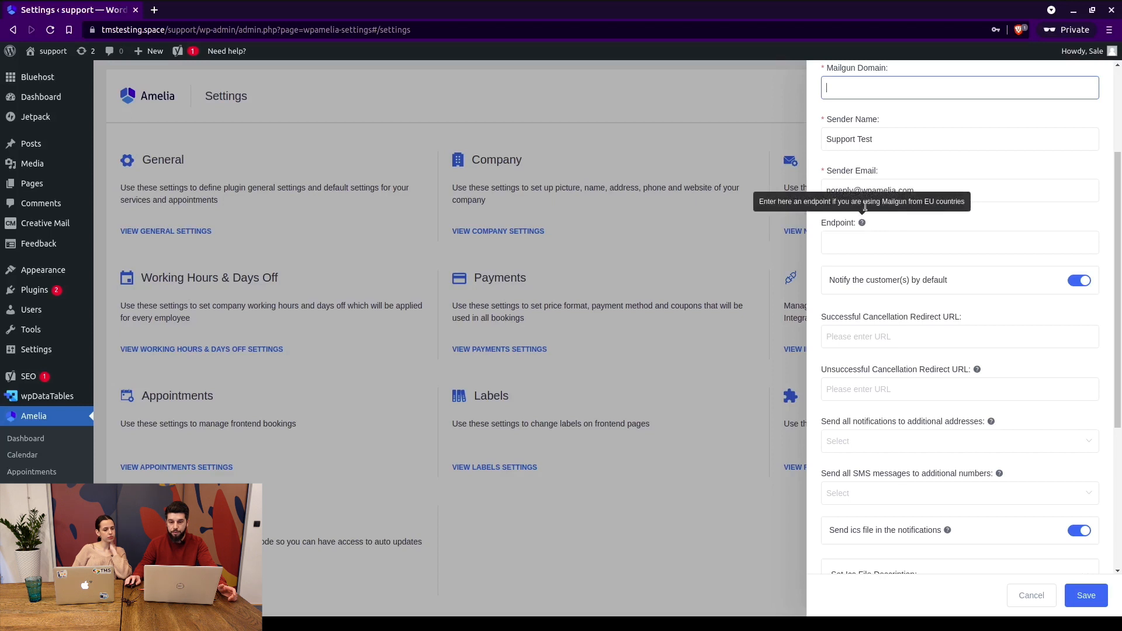
scroll(879, 240, down, 5)
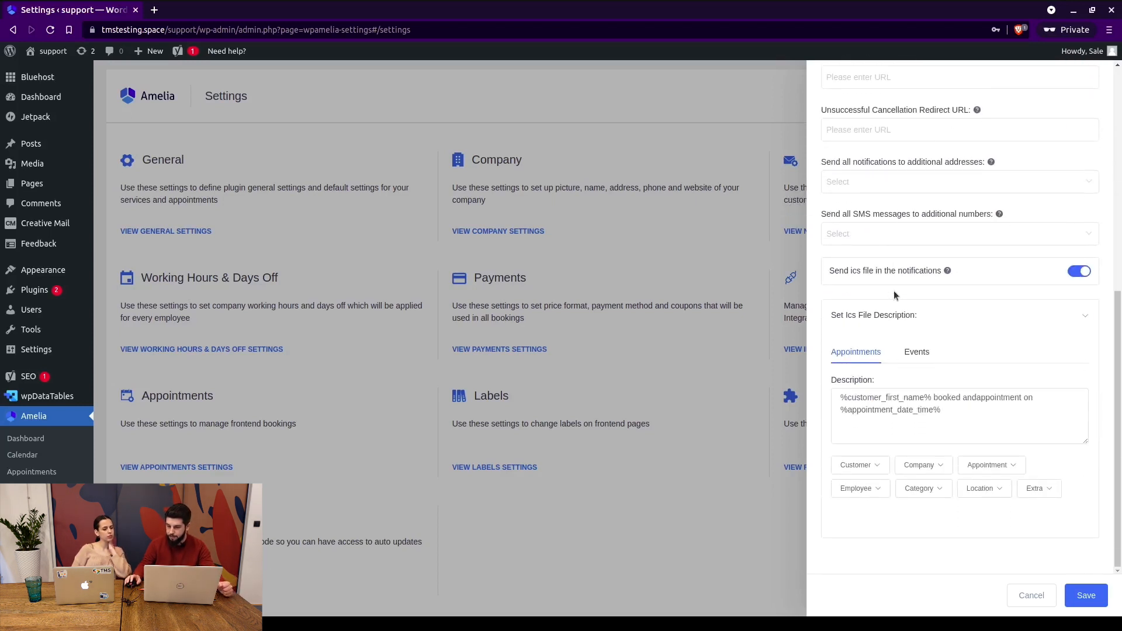
click(1032, 595)
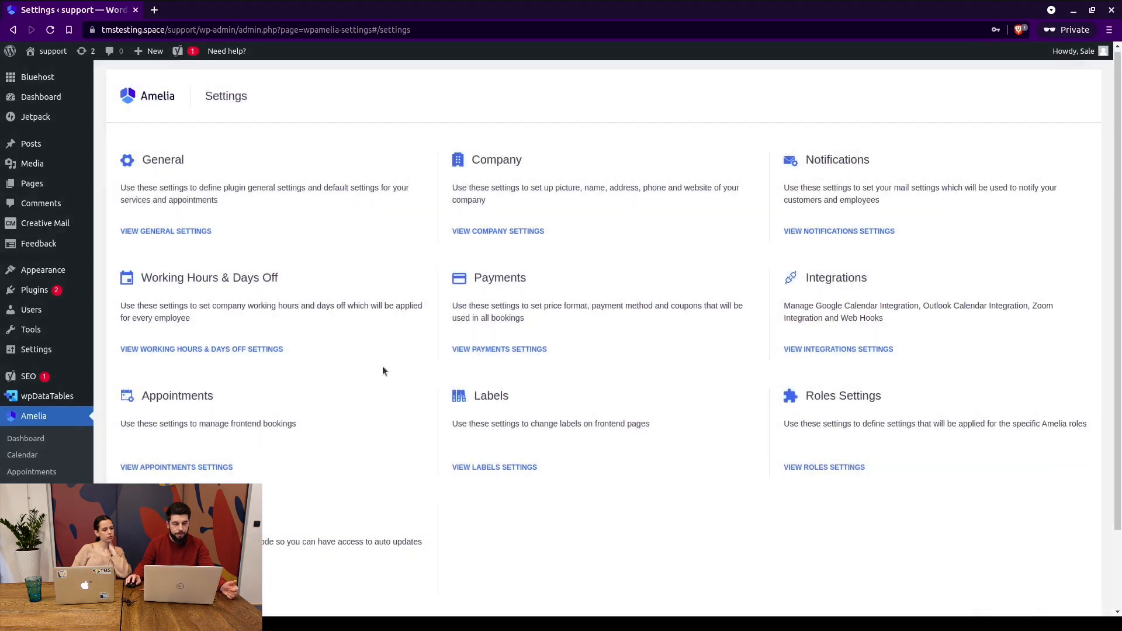
Open the Working Hours & Days Off Settings from the Settings page.
click(238, 350)
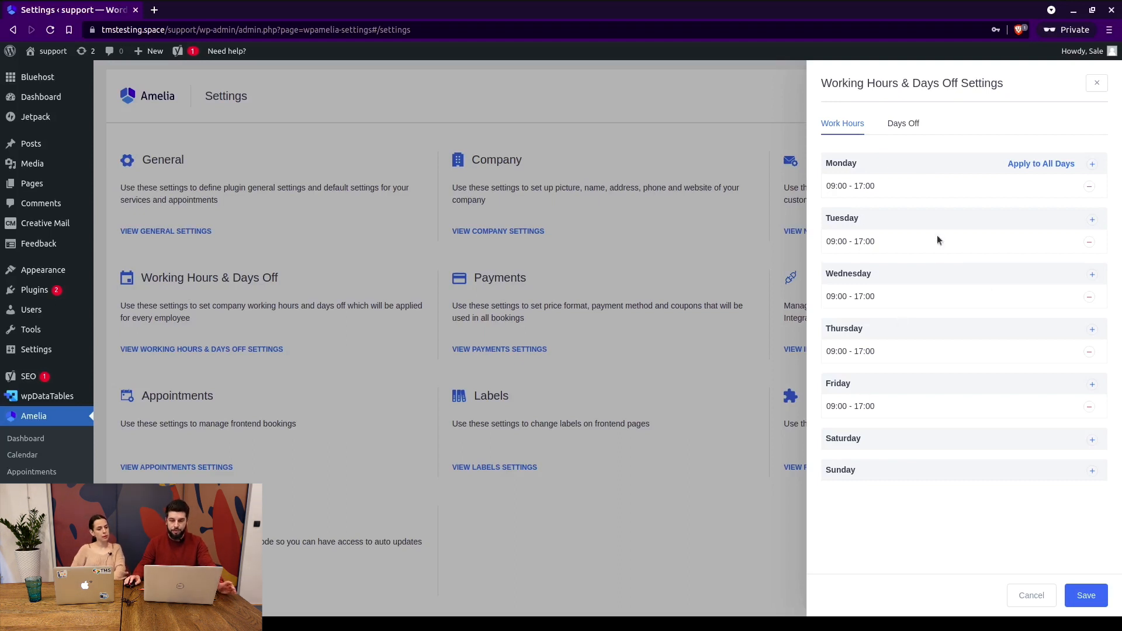
Add a yearly-repeating 'New Years' day off on December 31, 2022, then show Work Hours.
click(905, 125)
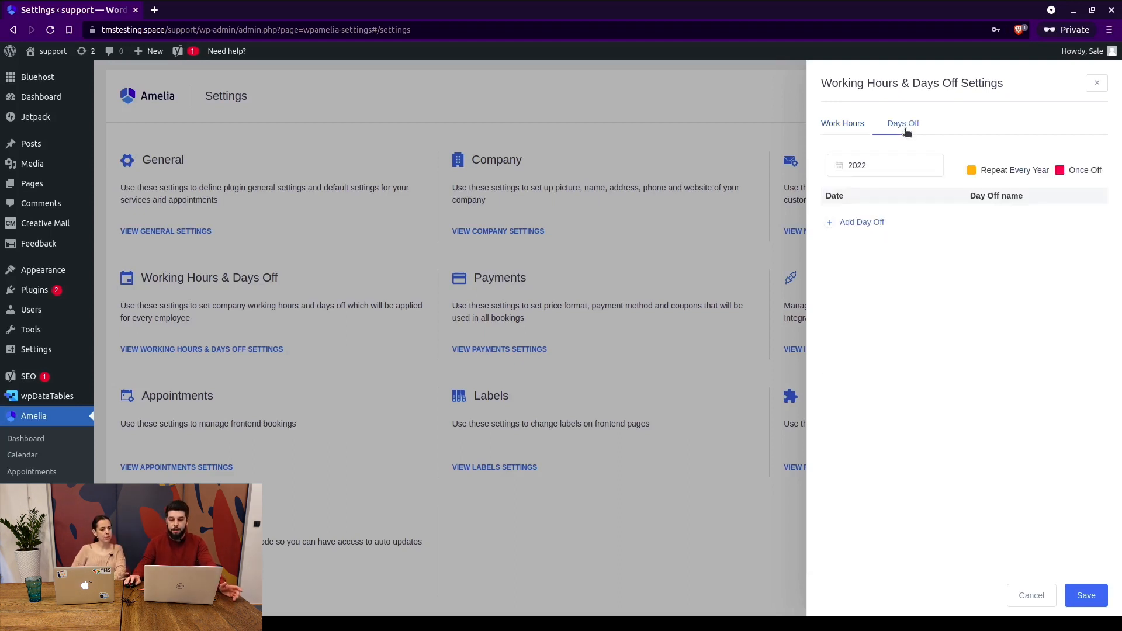
click(877, 224)
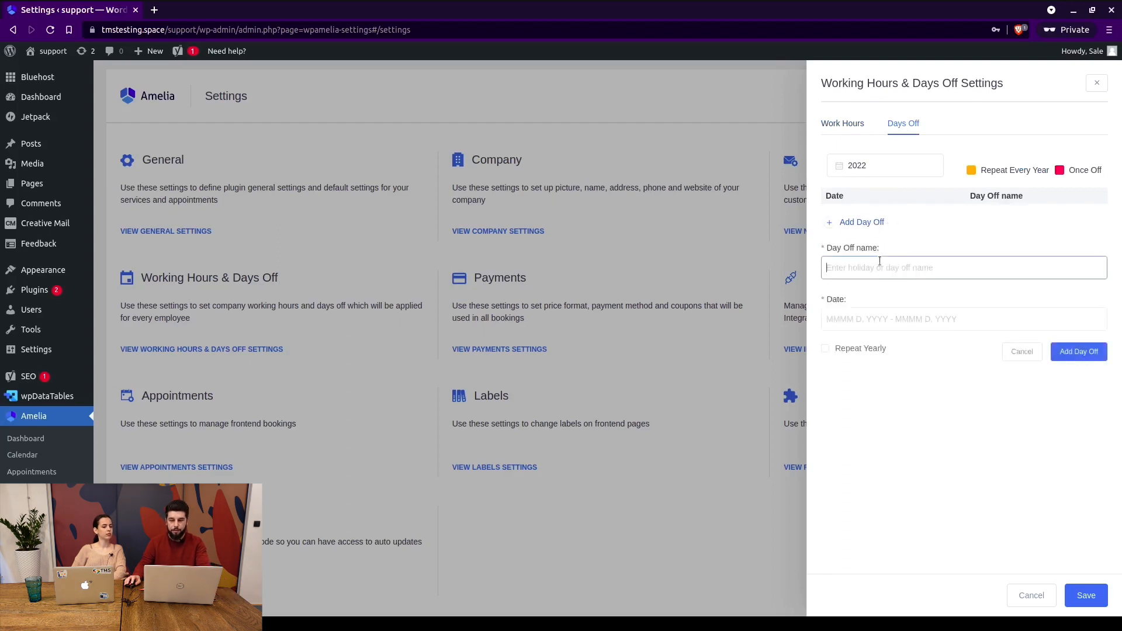
text(New Year)
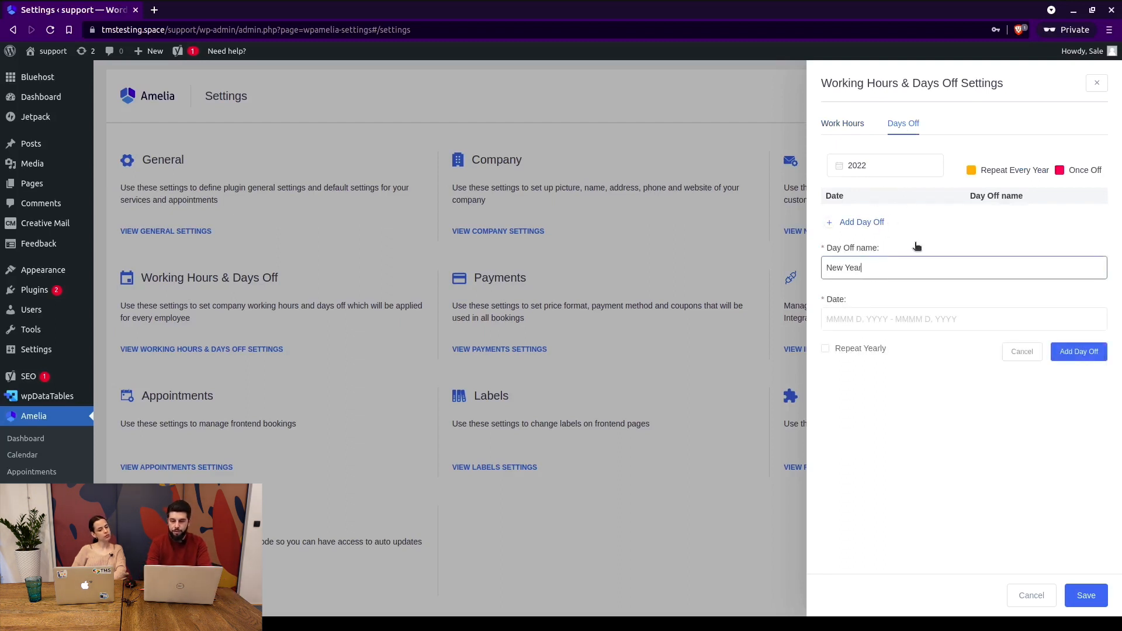
text(s)
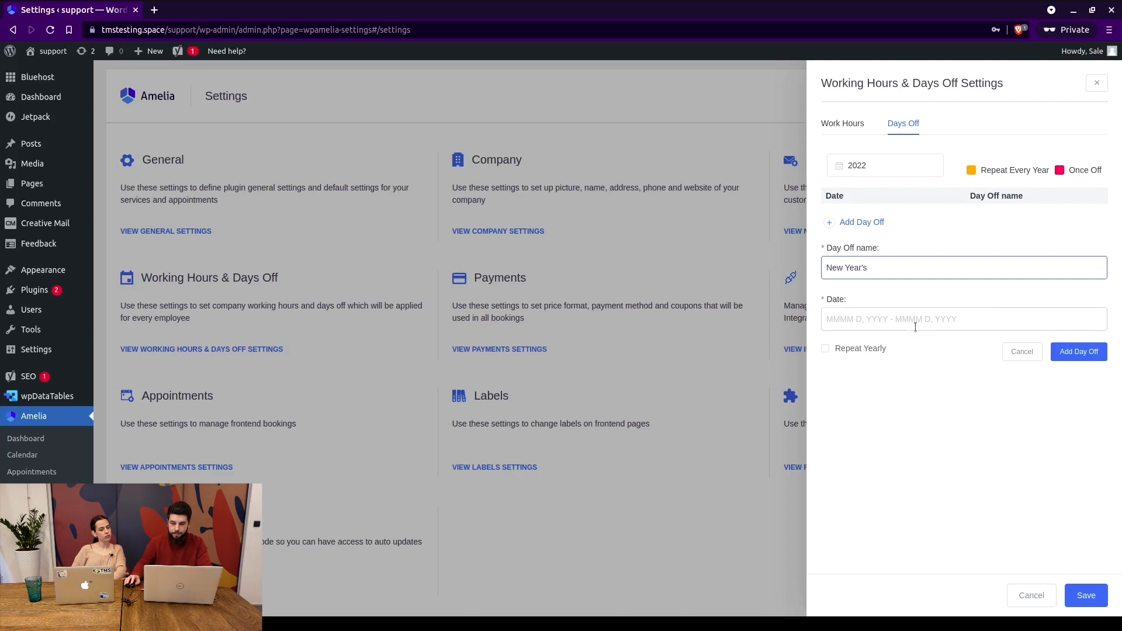
click(916, 320)
click(909, 158)
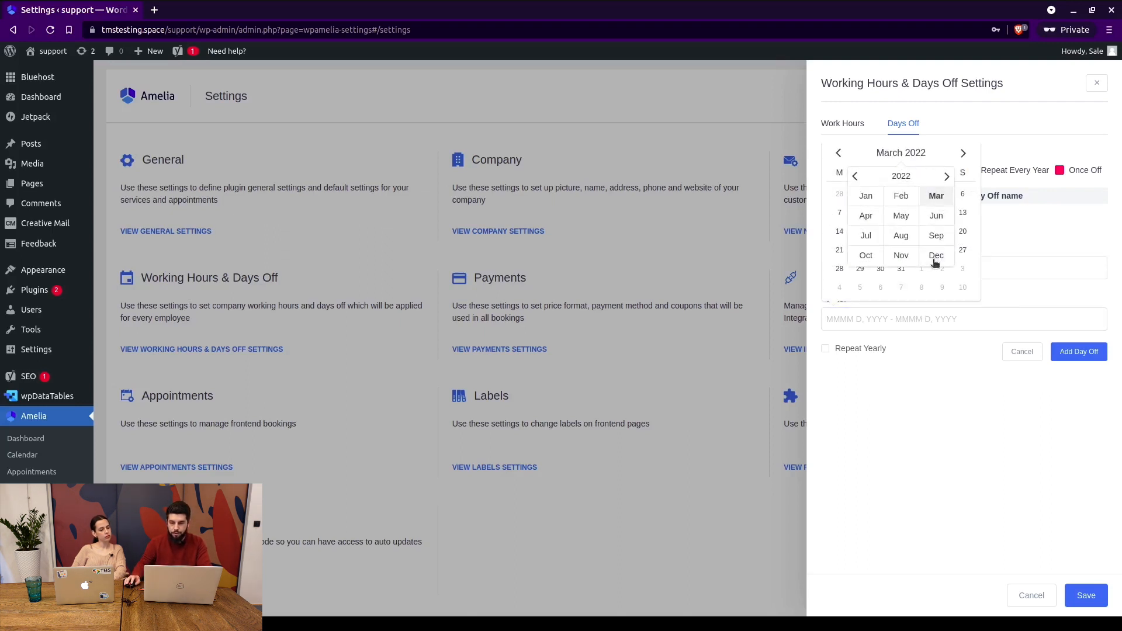
click(933, 257)
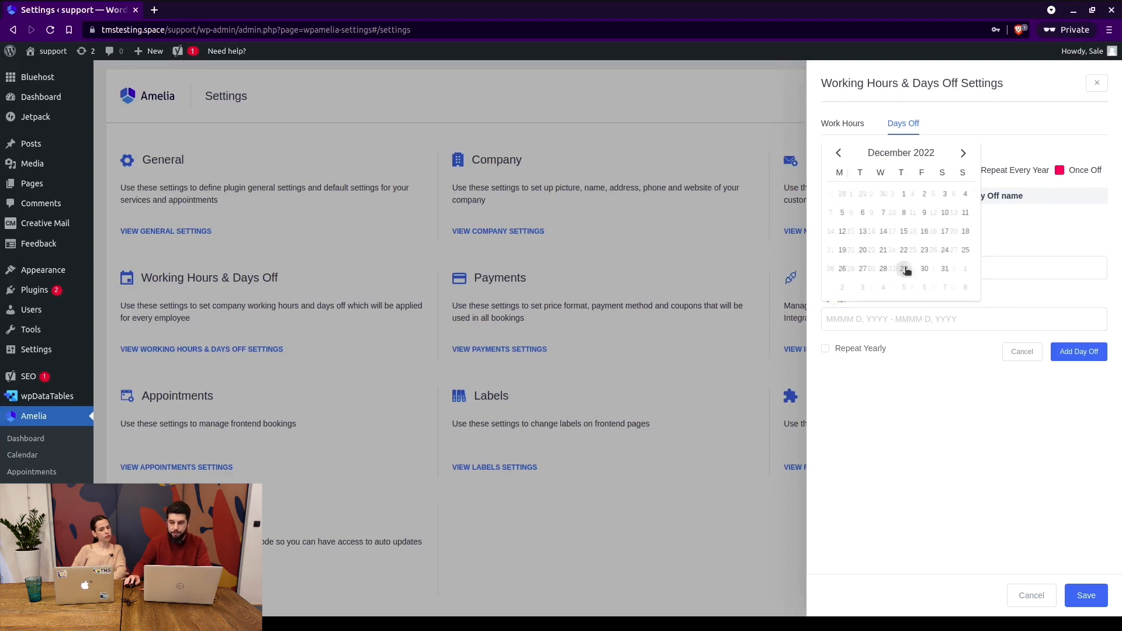
click(942, 269)
click(941, 269)
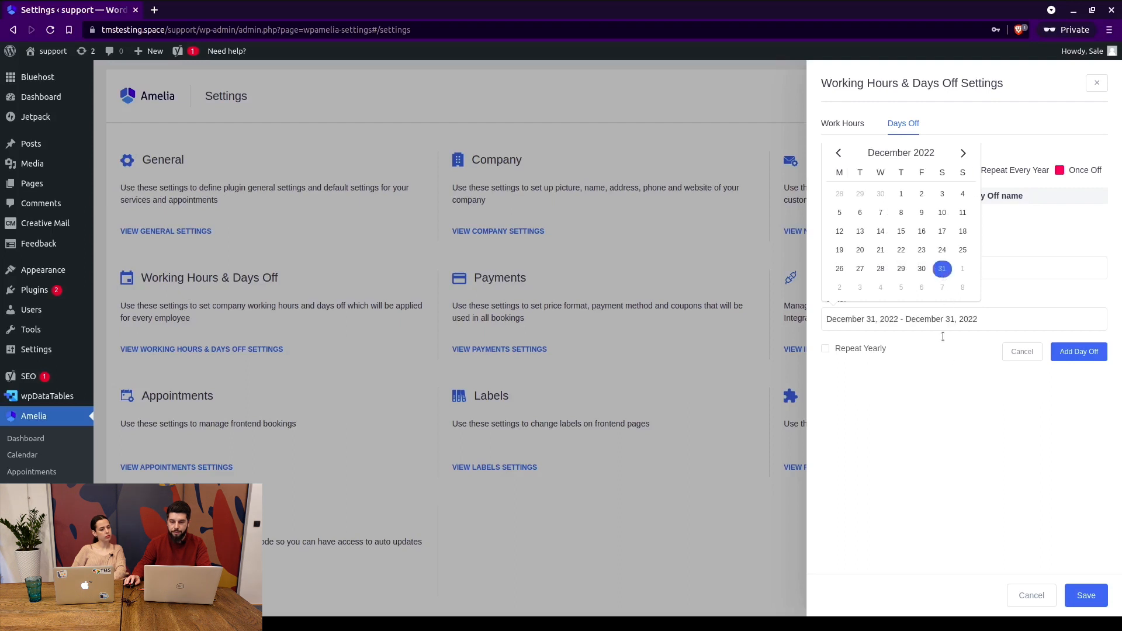
click(826, 349)
click(1079, 352)
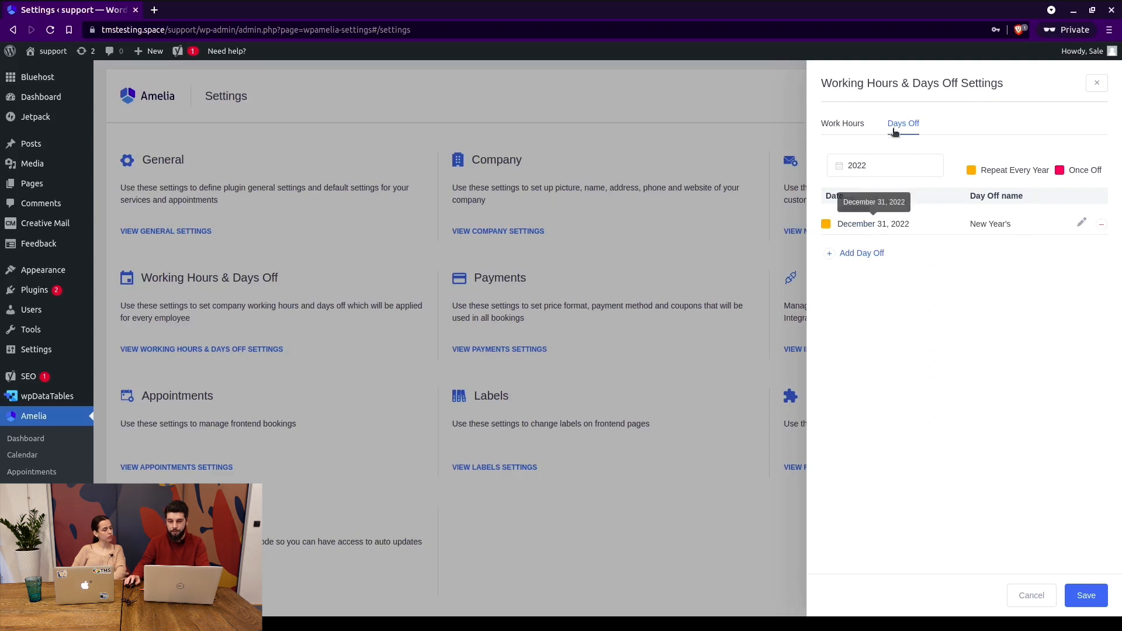
click(847, 125)
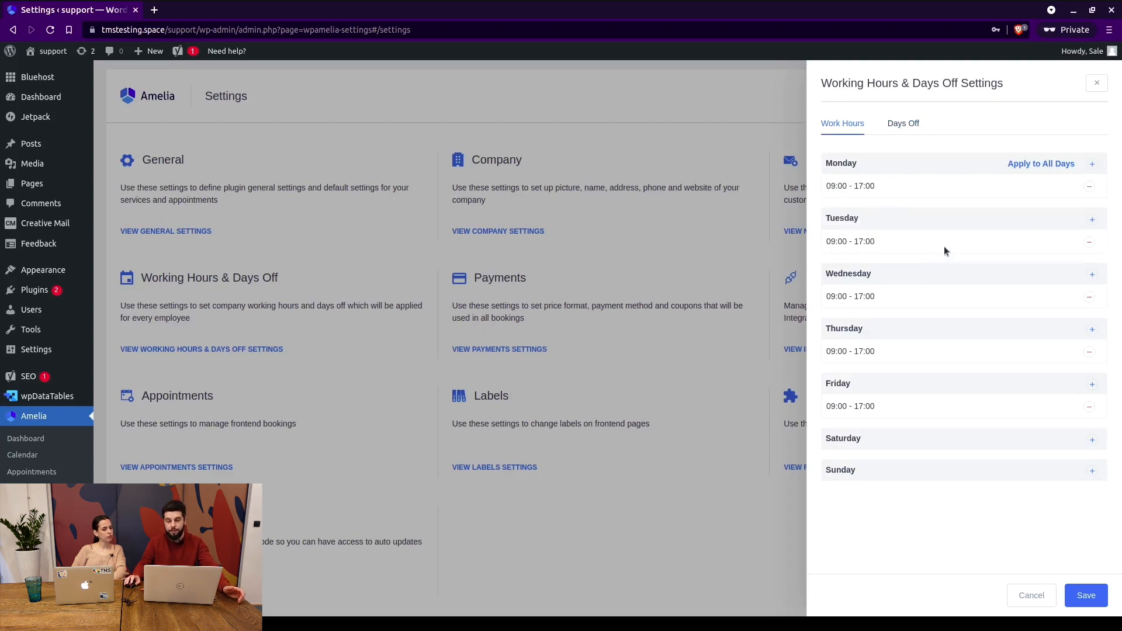
Replace Monday's 09:00 - 17:00 period with a new one starting at 08:00.
drag(826, 186, 881, 190)
click(834, 189)
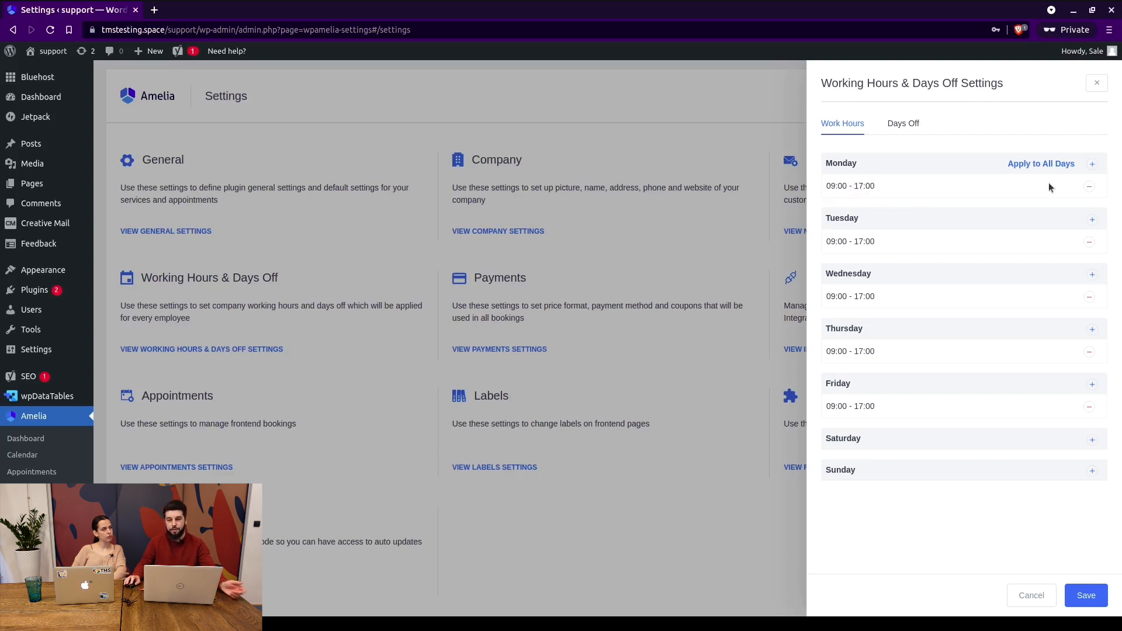
click(1089, 186)
click(1091, 166)
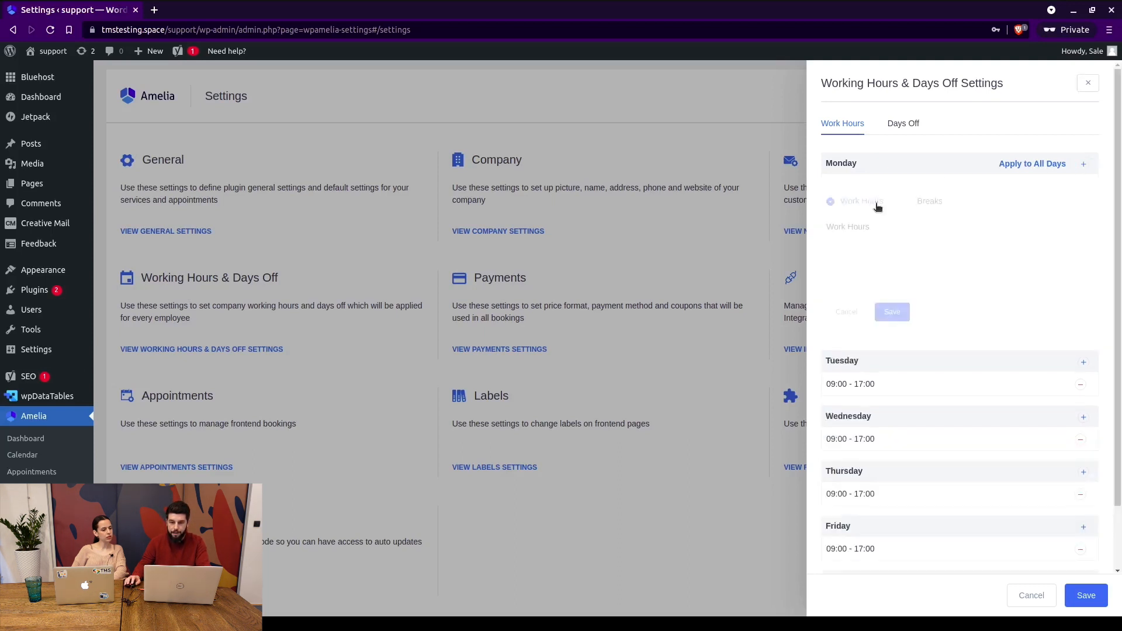
click(871, 245)
scroll(869, 308, down, 1)
scroll(869, 309, down, 5)
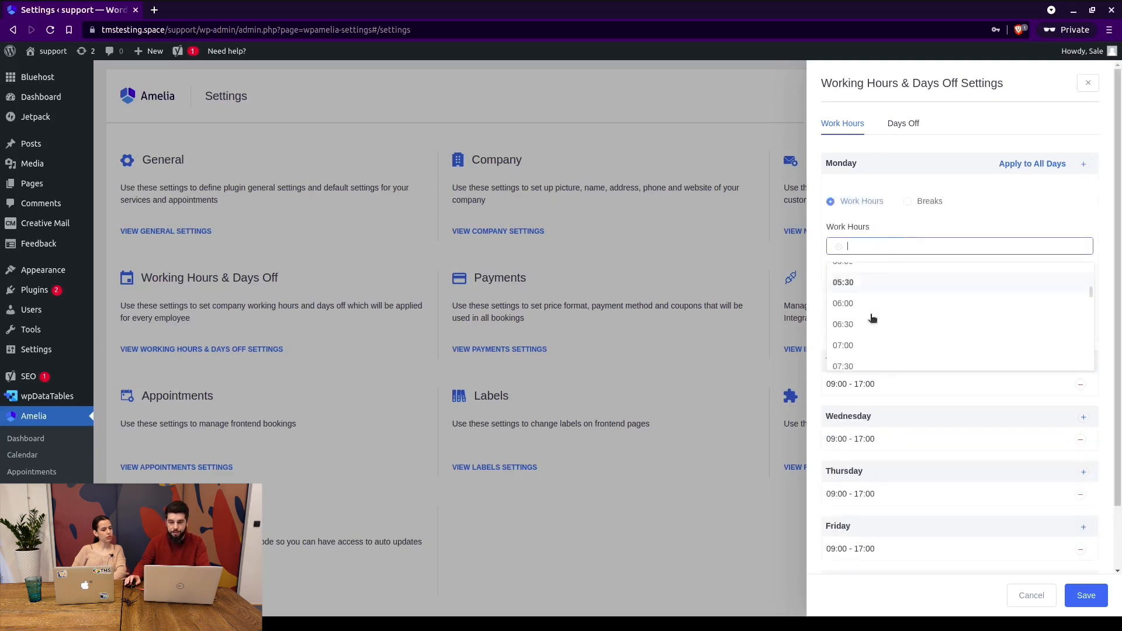
click(870, 304)
Set Monday's end time to 14:00, save it, then cancel out of the panel.
click(890, 273)
scroll(879, 318, down, 6)
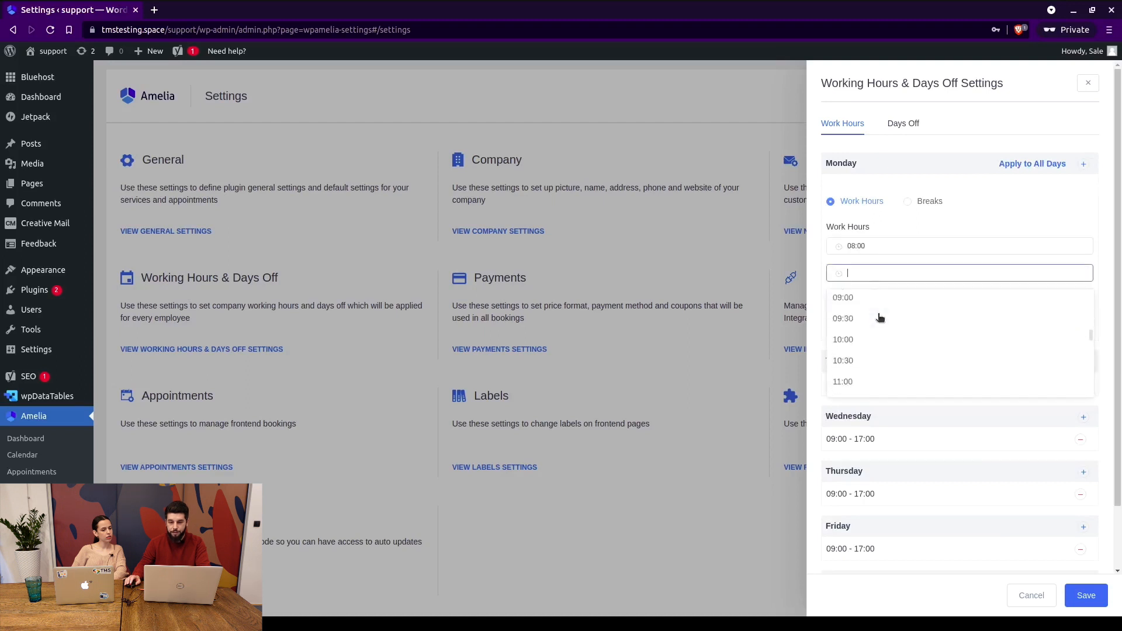
click(869, 317)
click(895, 314)
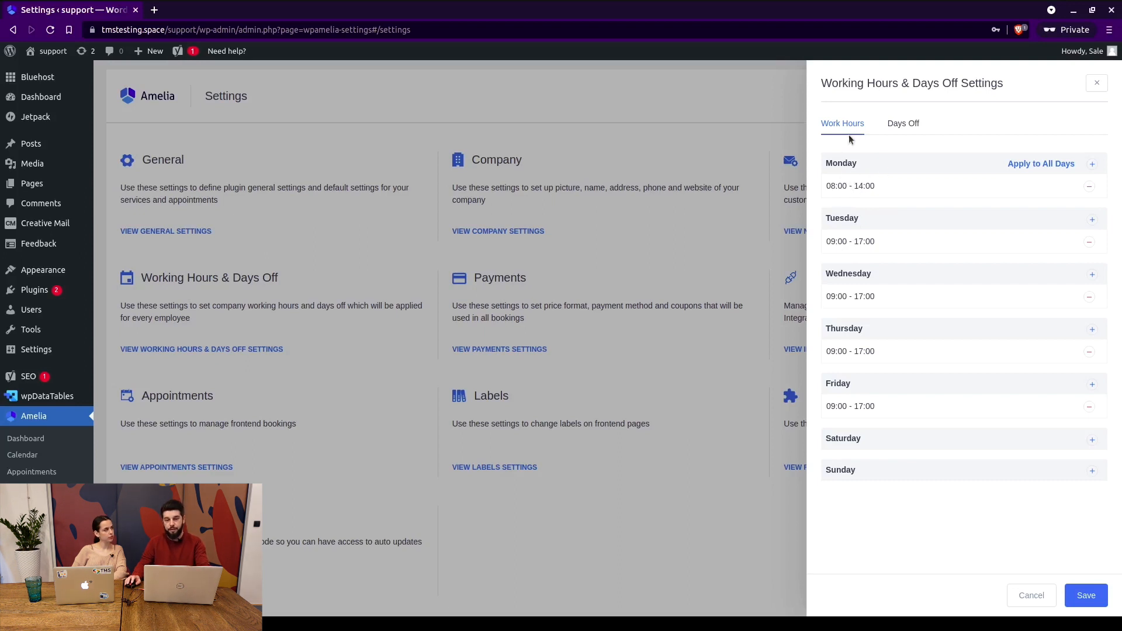
click(1032, 596)
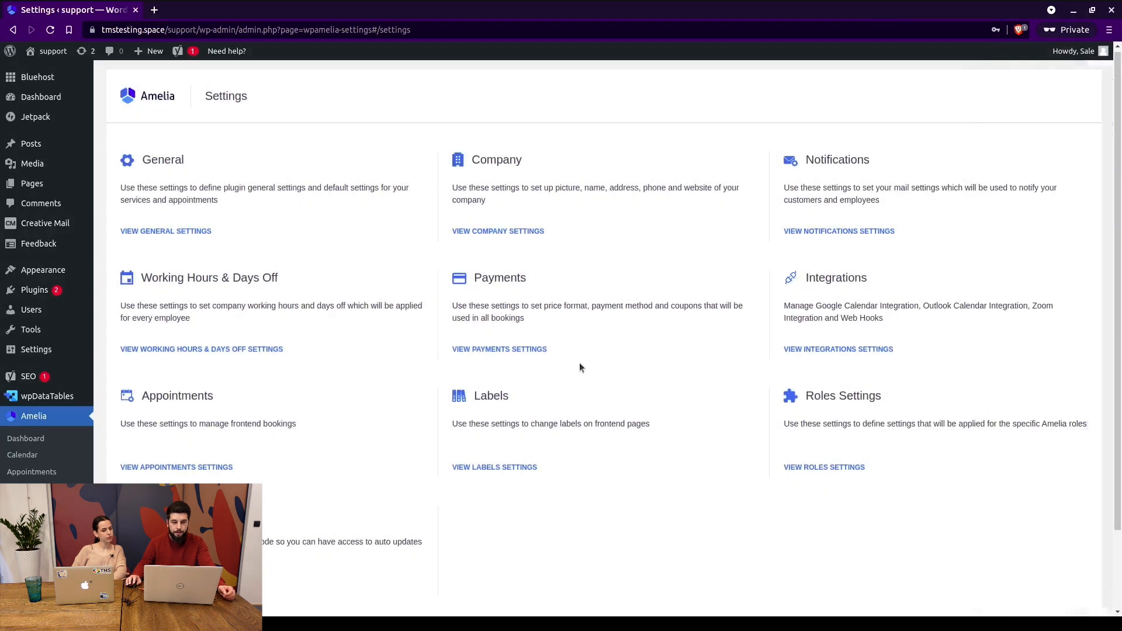
click(533, 349)
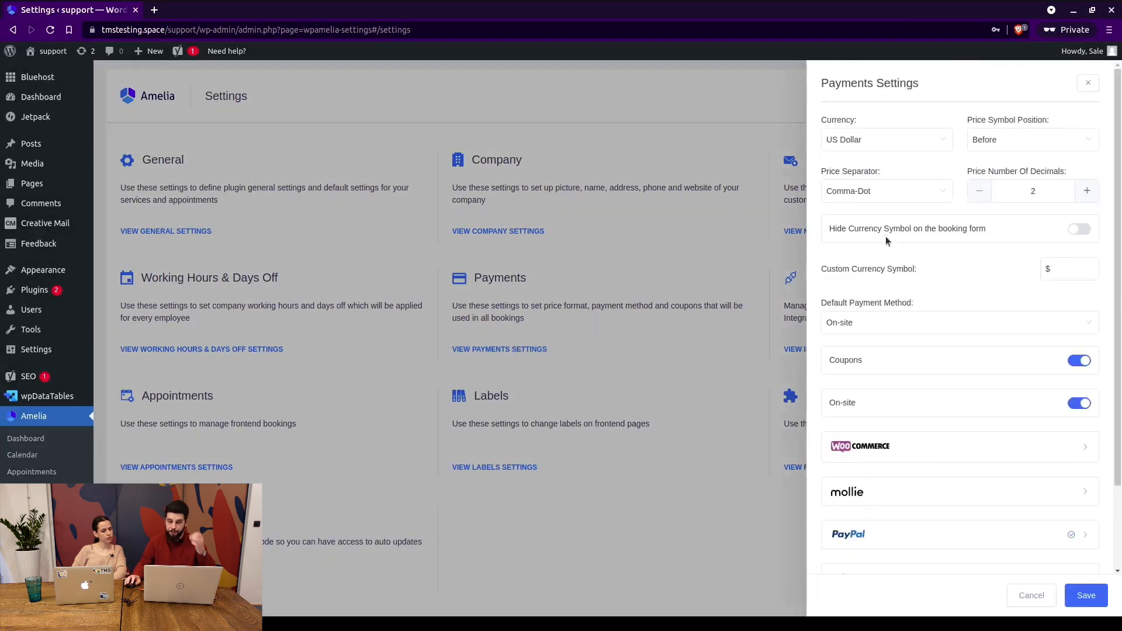
click(854, 135)
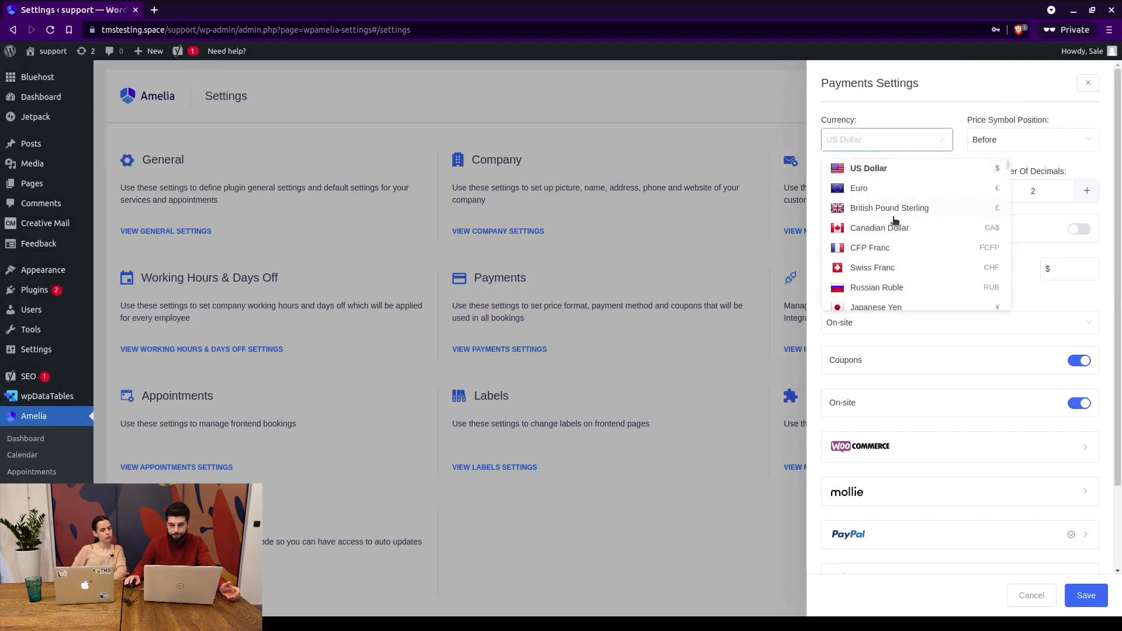
scroll(893, 216, down, 3)
scroll(898, 198, down, 6)
click(1001, 141)
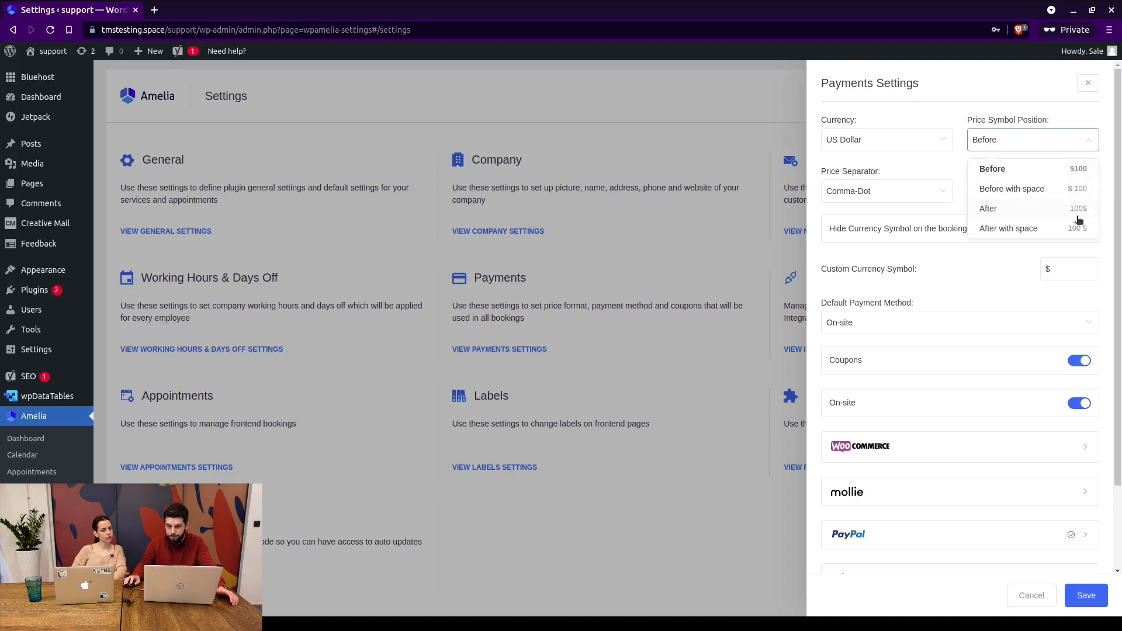
click(911, 199)
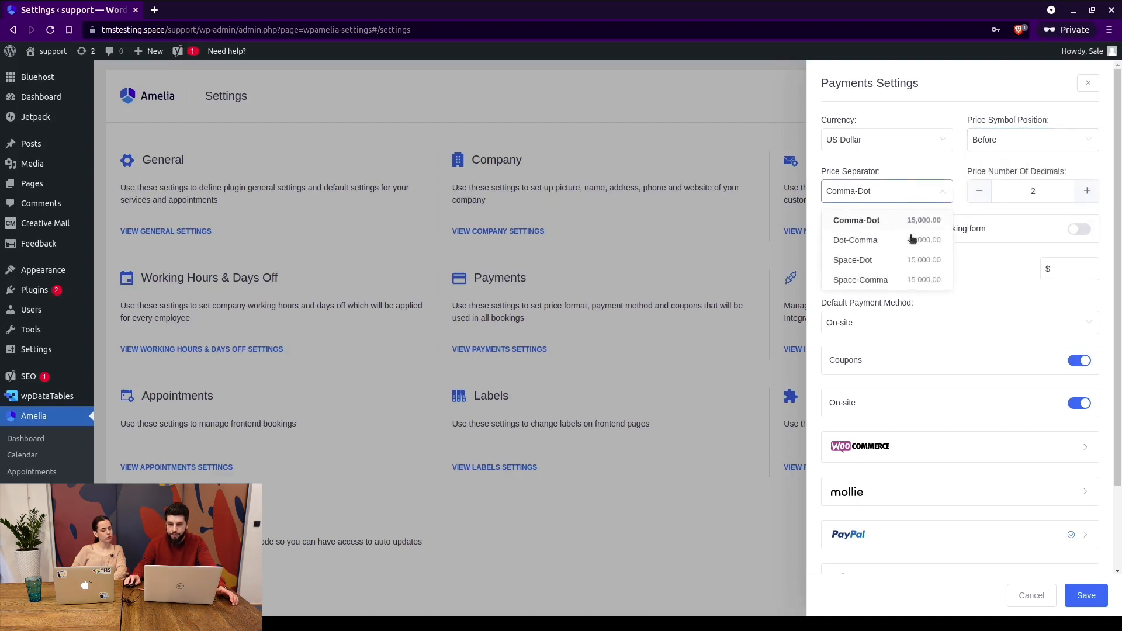
click(1042, 185)
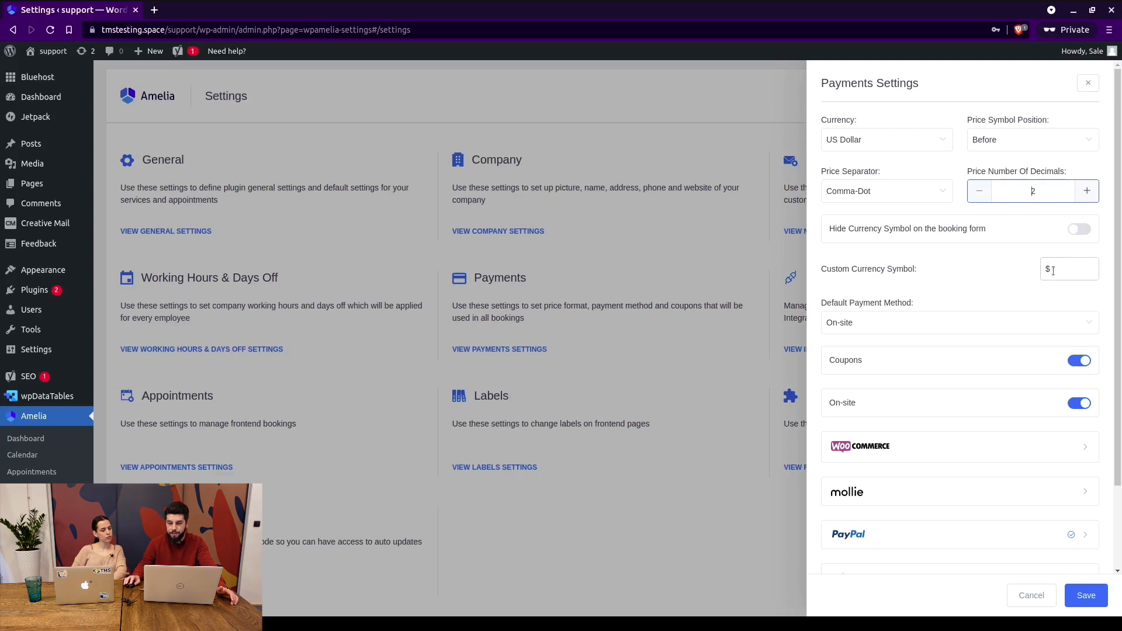
scroll(987, 271, down, 1)
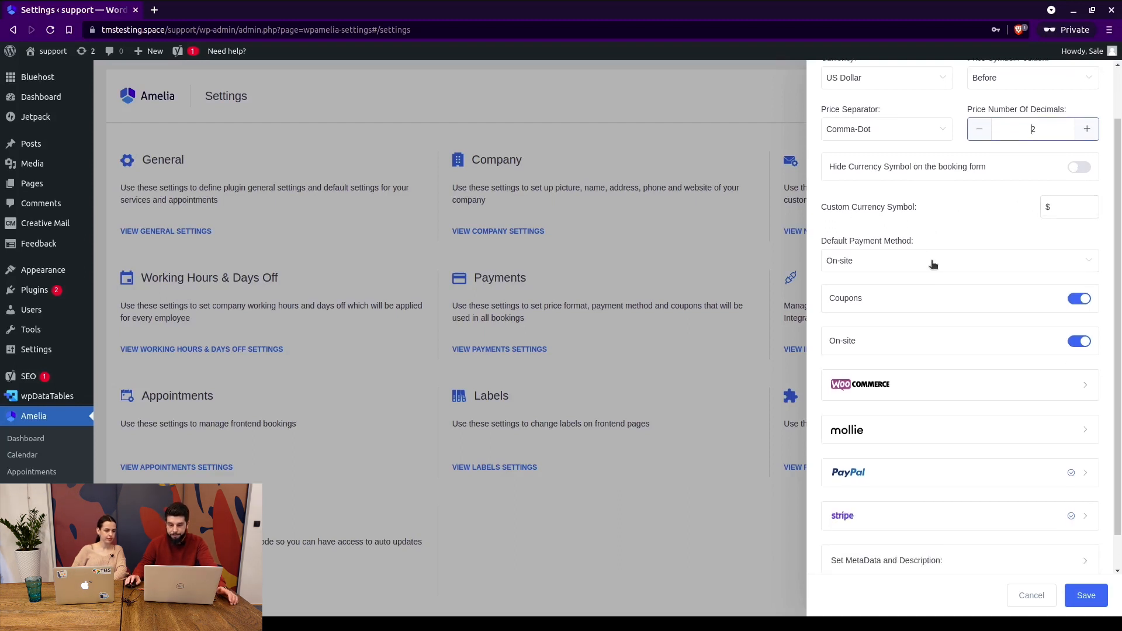
click(879, 262)
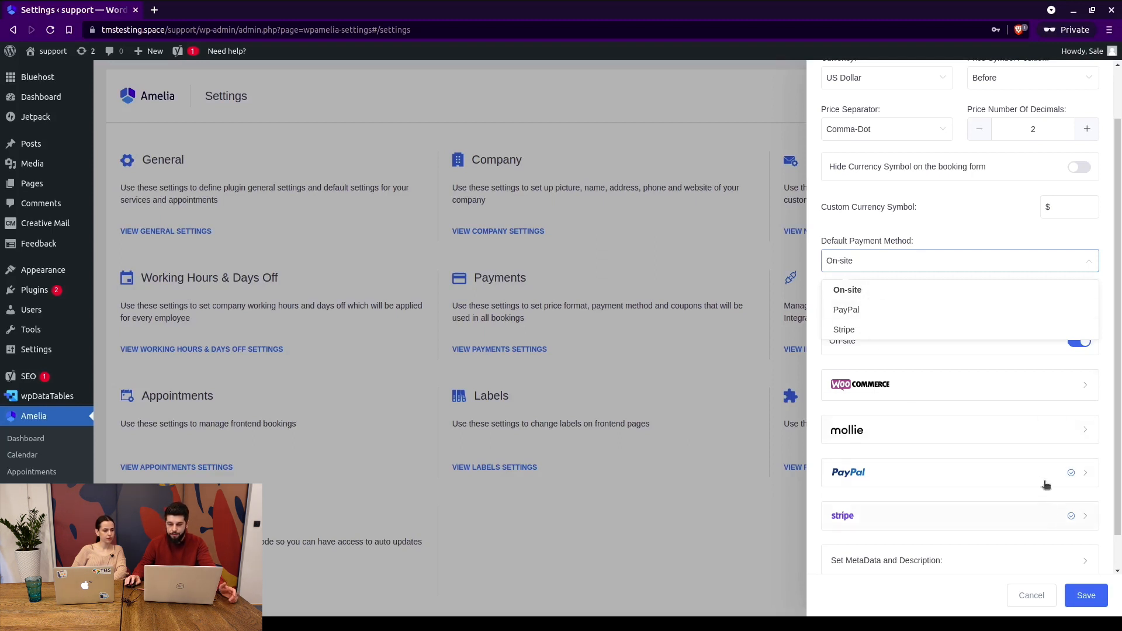
click(933, 292)
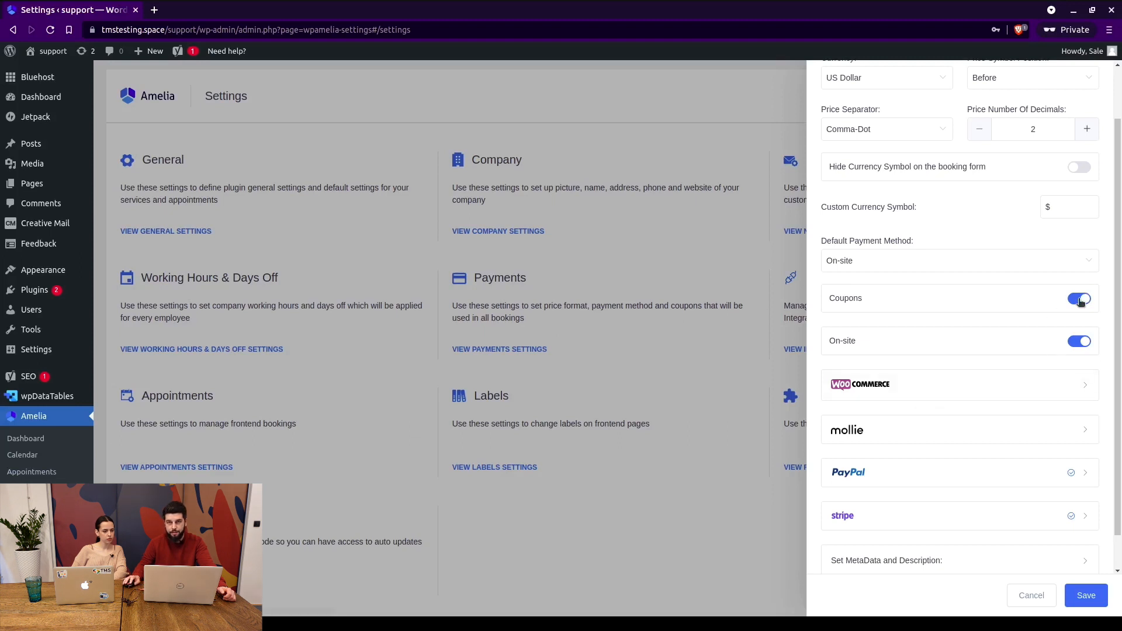
scroll(943, 342, down, 1)
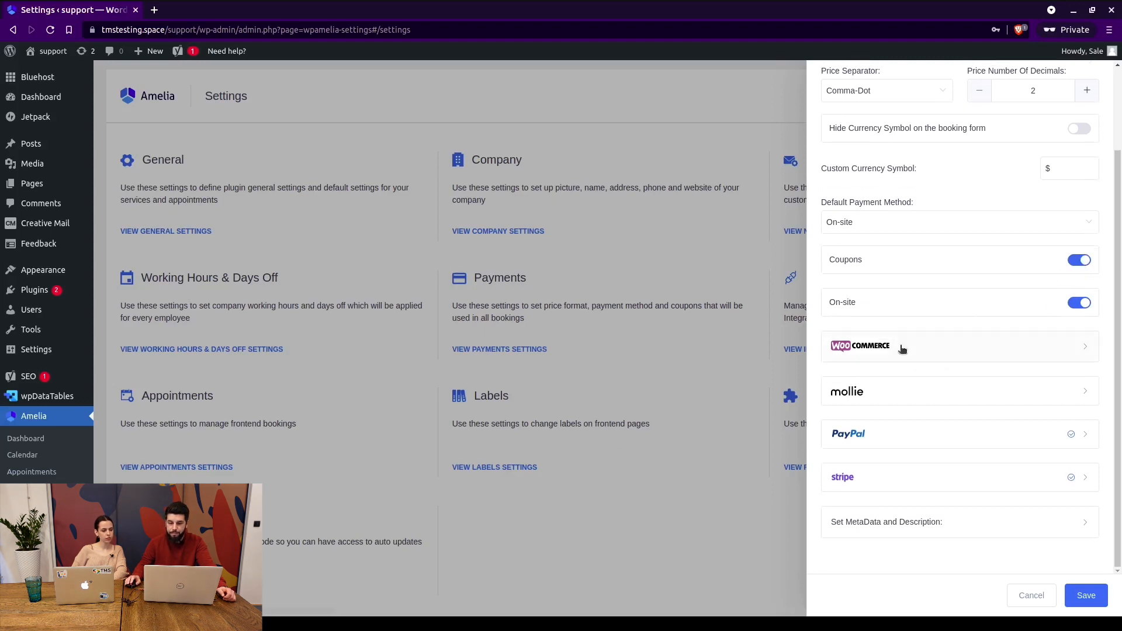
Expand the WooCommerce, PayPal, Stripe and Mollie sections and switch WooCommerce and Mollie on.
click(1024, 346)
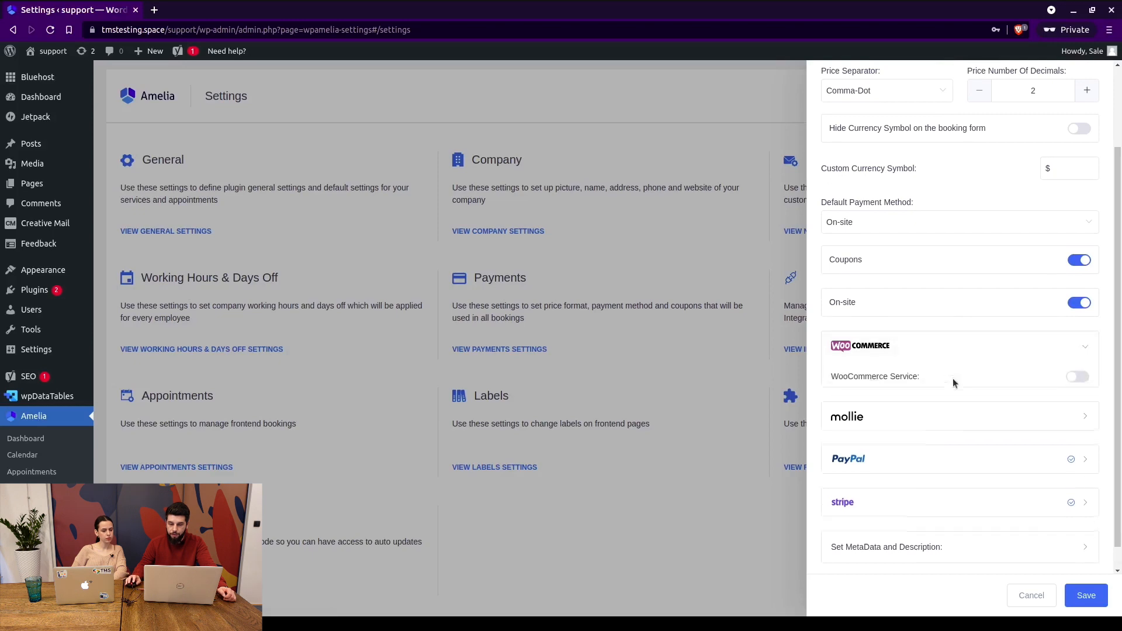
click(1083, 378)
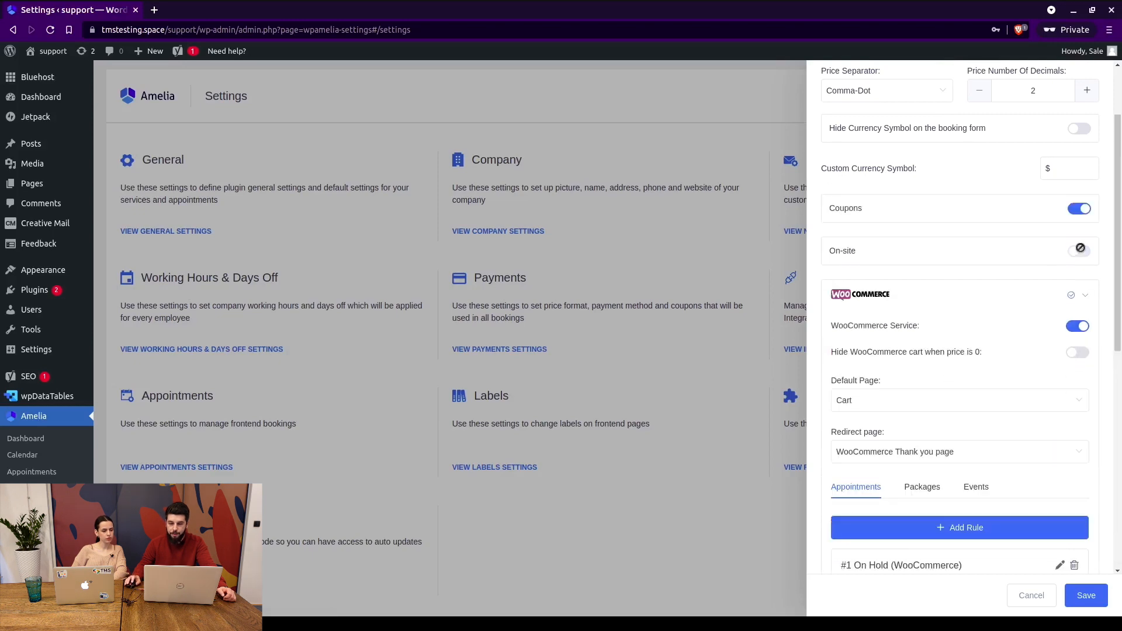
scroll(1015, 366, down, 8)
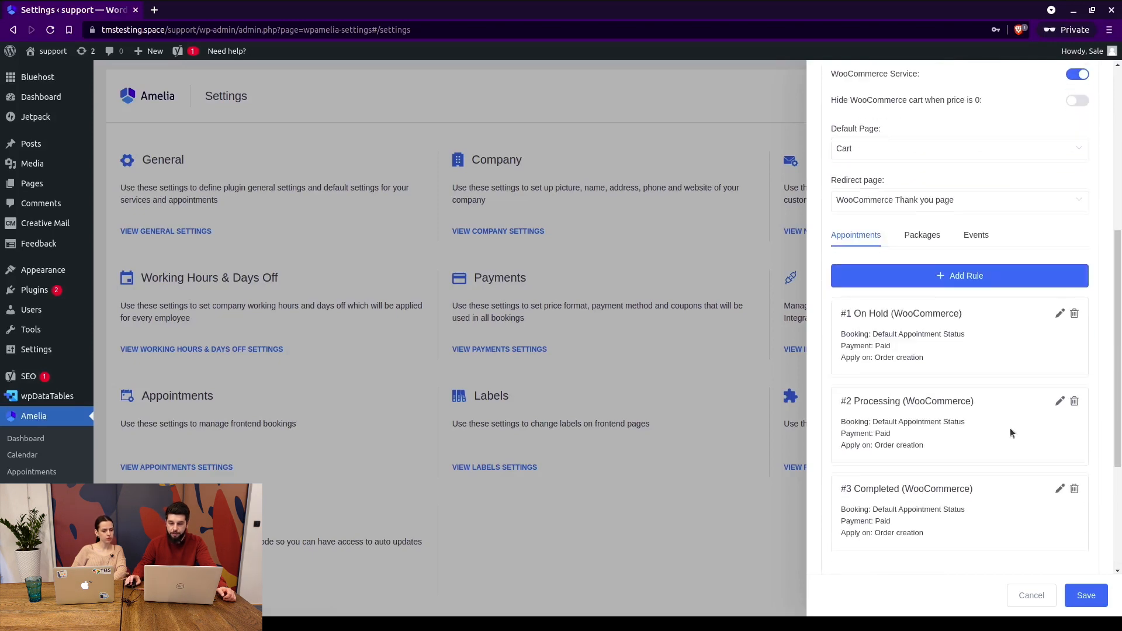
click(1076, 432)
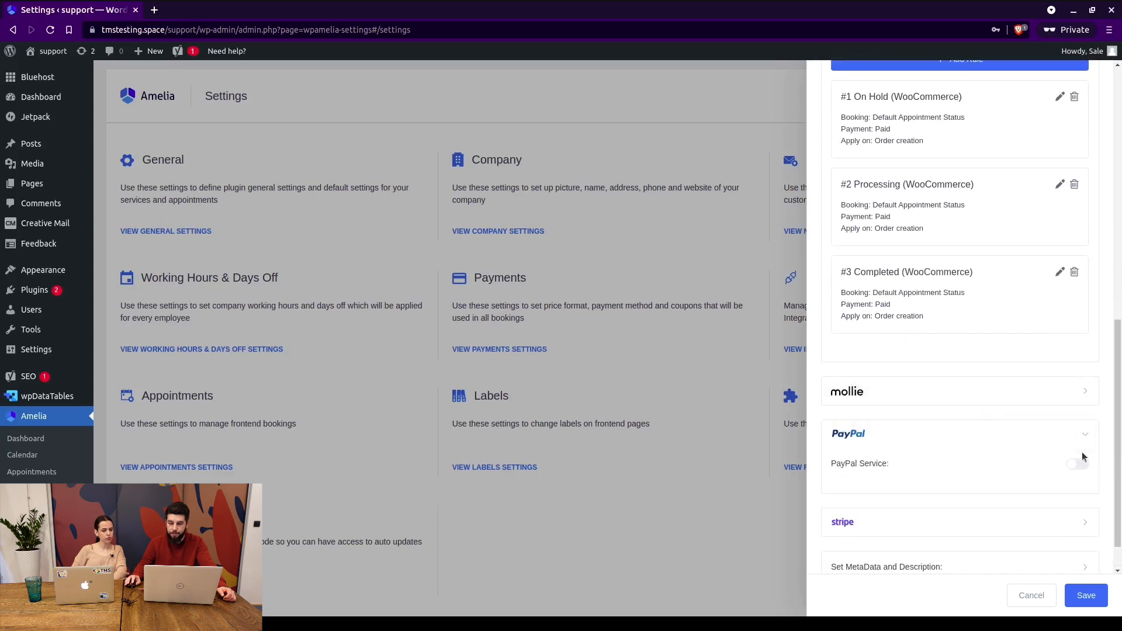
click(1073, 524)
scroll(1076, 509, down, 2)
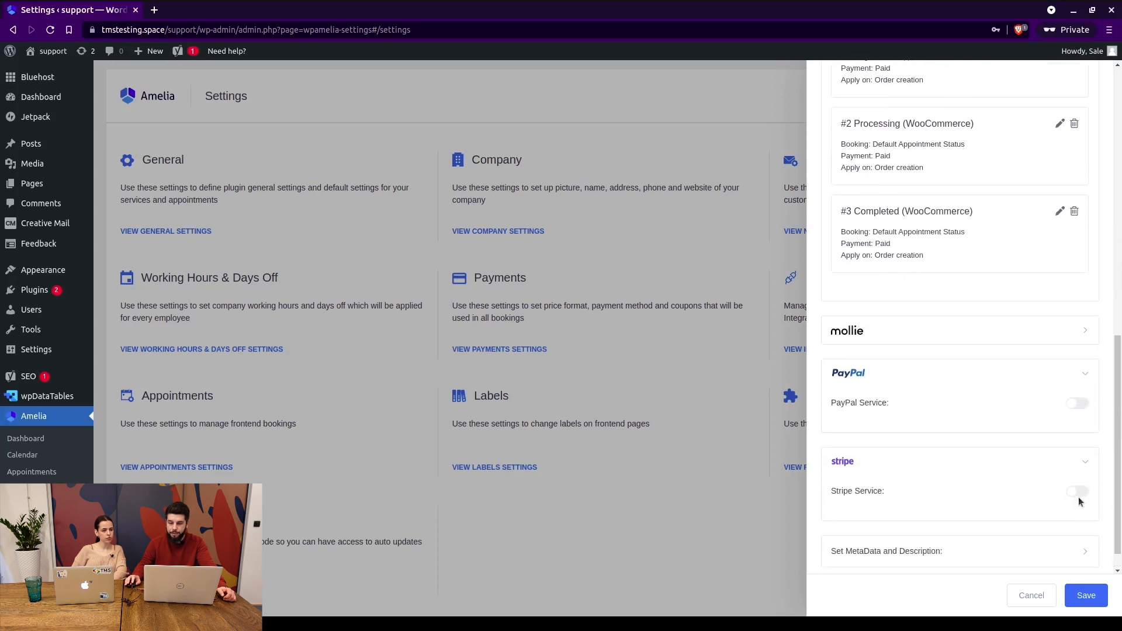
click(1070, 345)
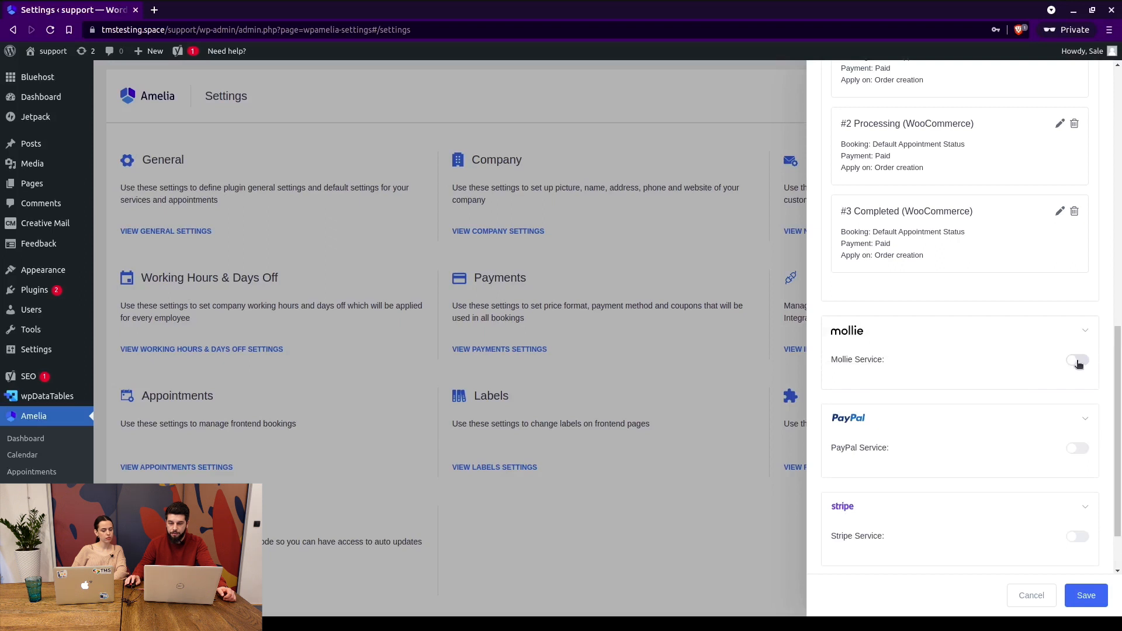
click(1078, 361)
Toggle WooCommerce on and off again, then switch on the PayPal and Stripe services.
scroll(1026, 241, up, 3)
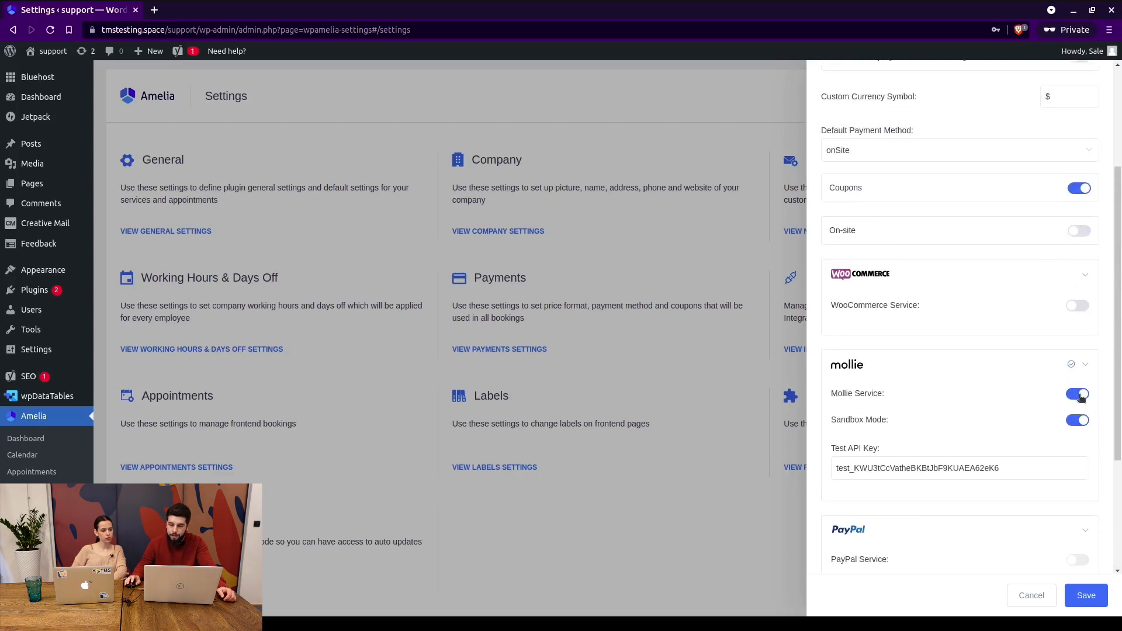
click(1077, 305)
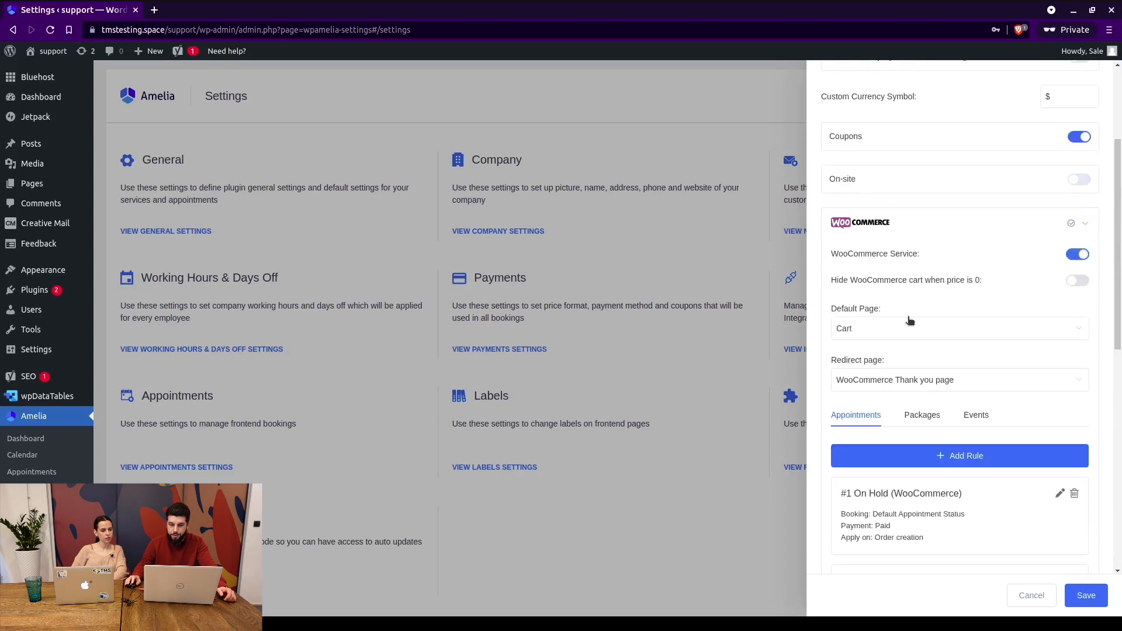
scroll(1000, 304, down, 1)
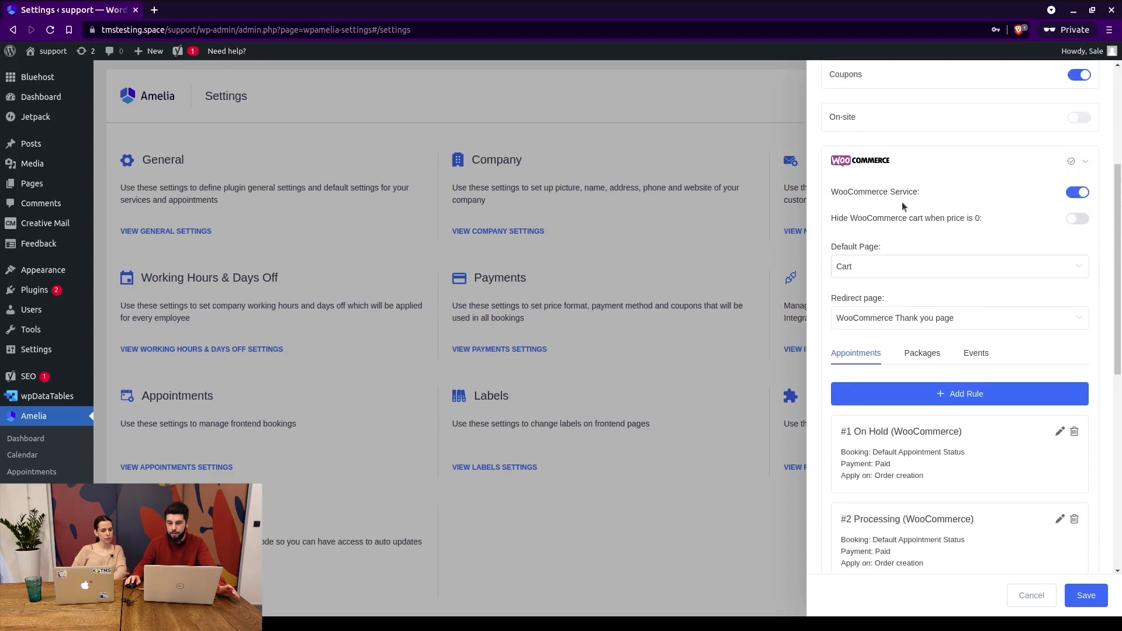
click(1077, 195)
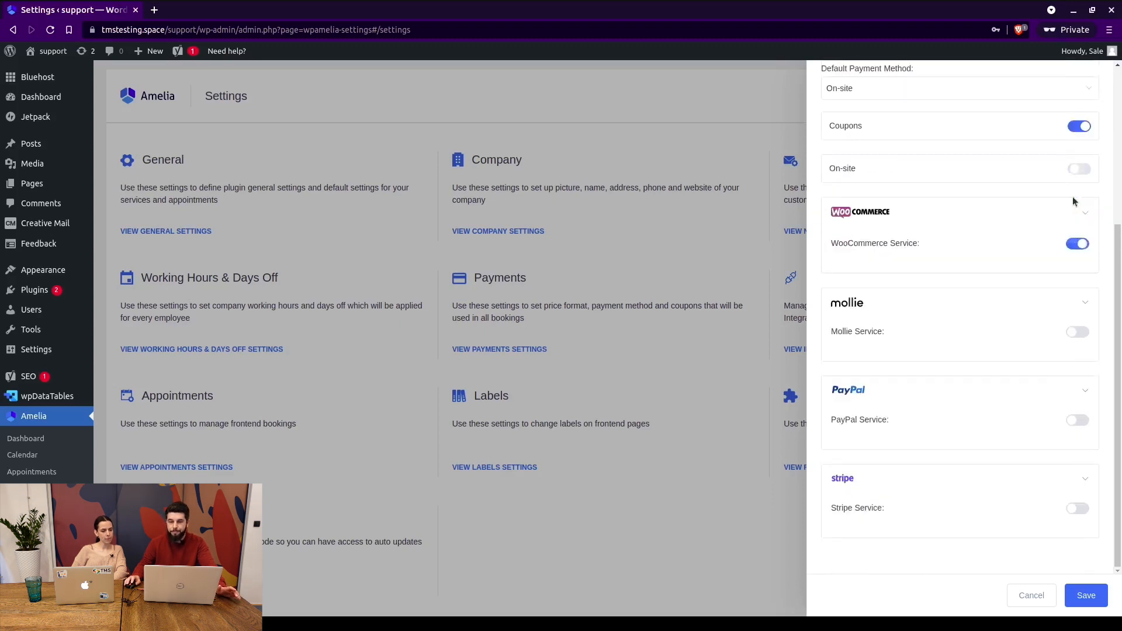
click(1077, 420)
scroll(1064, 421, down, 3)
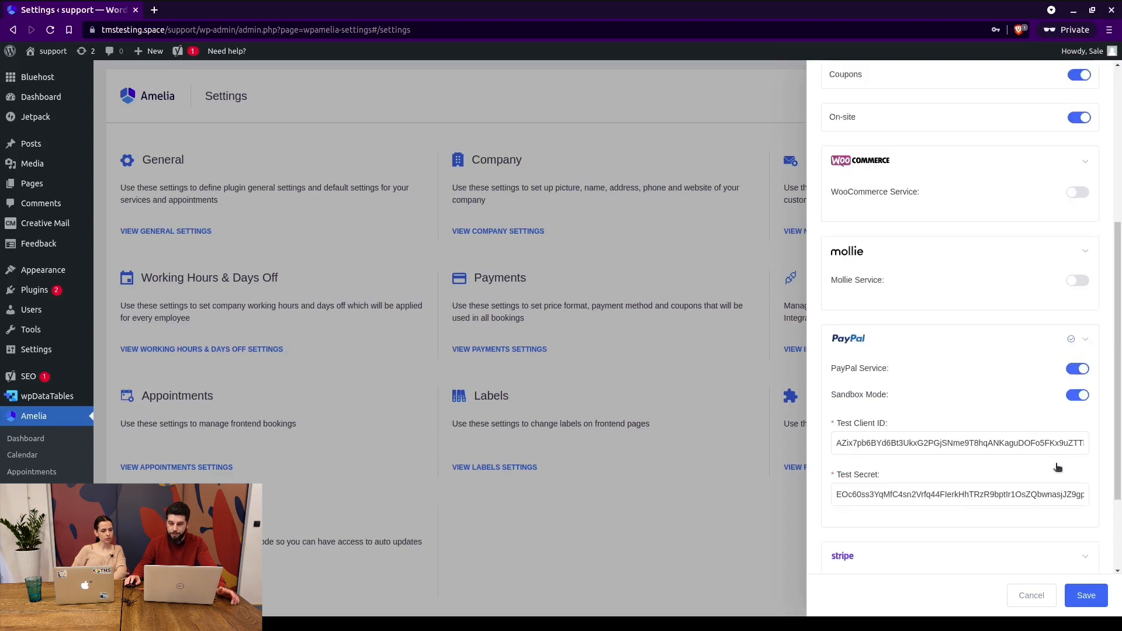
click(1077, 461)
scroll(1064, 409, down, 3)
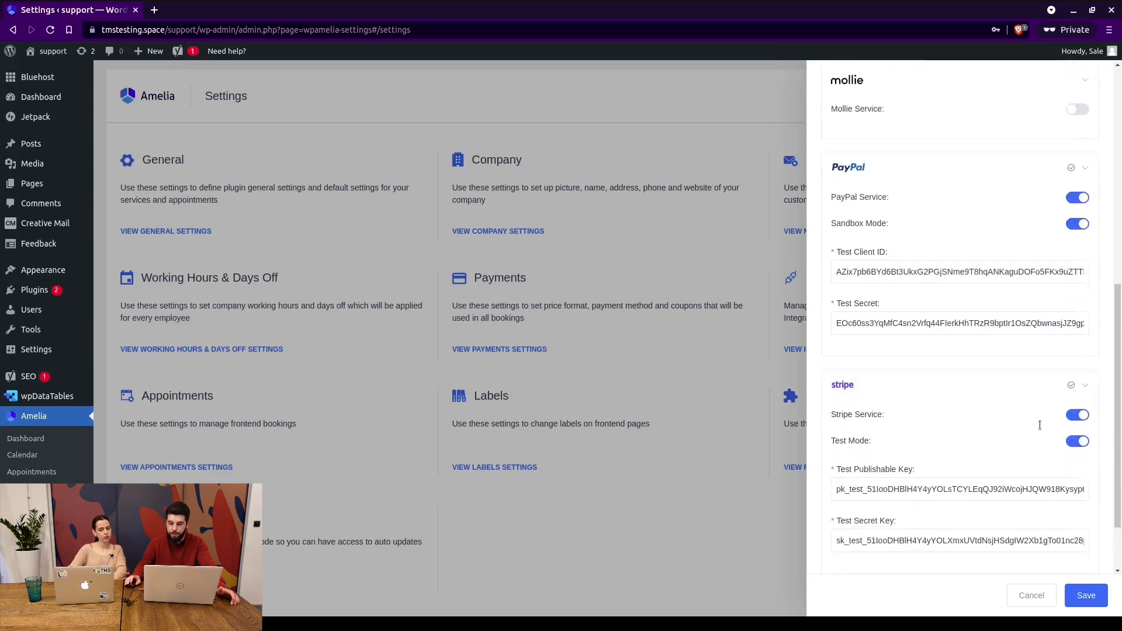
scroll(1062, 206, up, 4)
Enable Mollie Service in Sandbox Mode, leaving PayPal and Stripe off, and review the panel.
click(1079, 214)
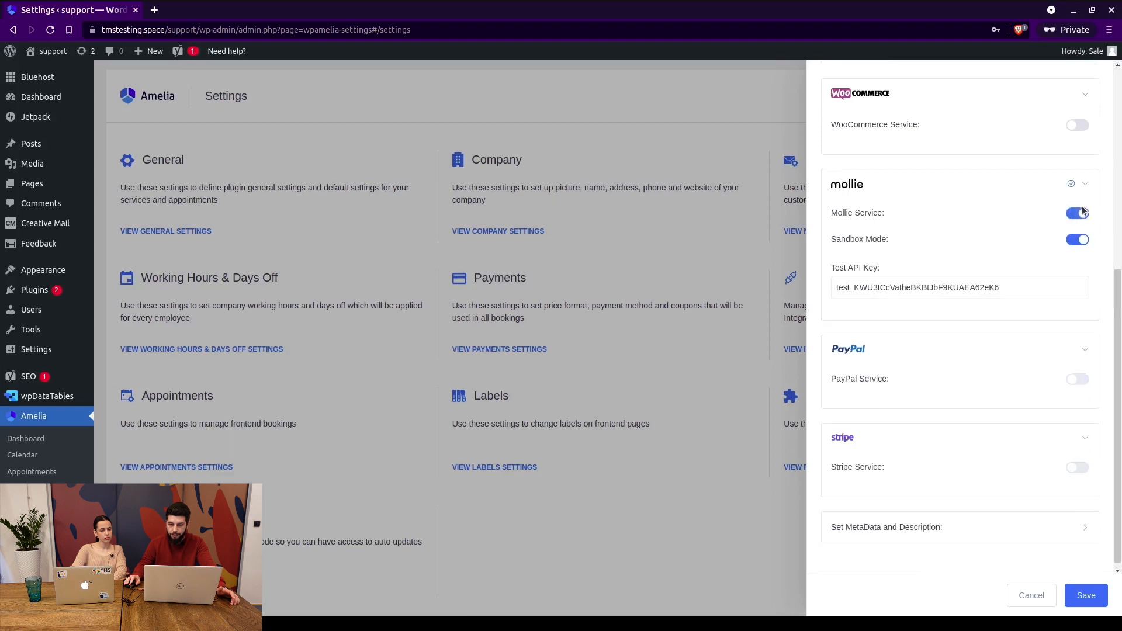
scroll(1052, 293, up, 3)
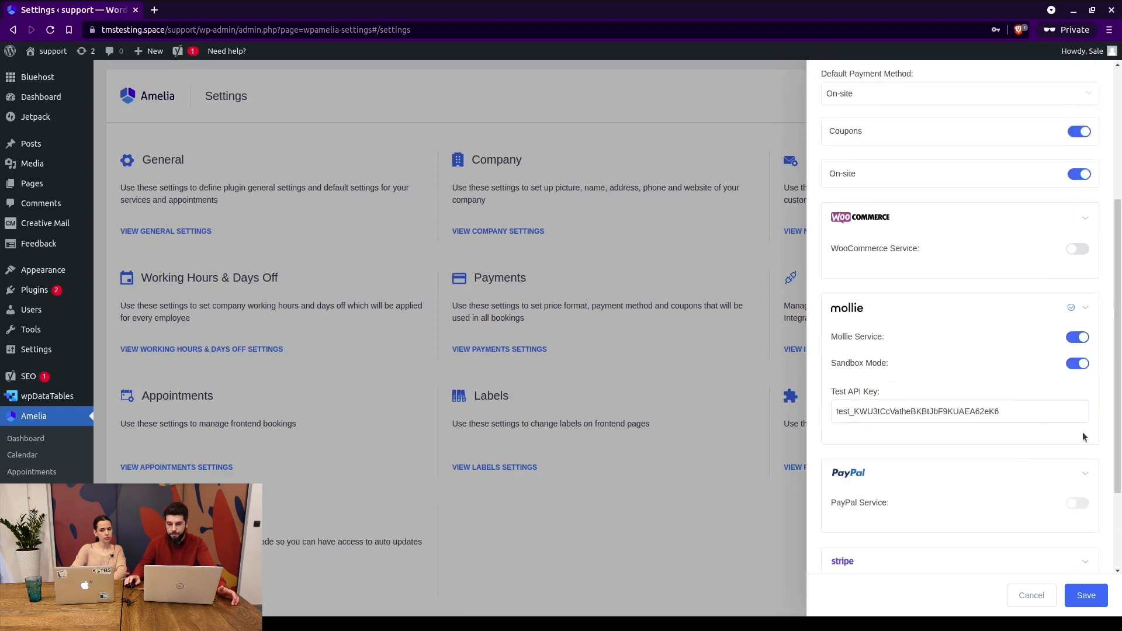
scroll(1053, 397, down, 2)
scroll(1041, 281, up, 2)
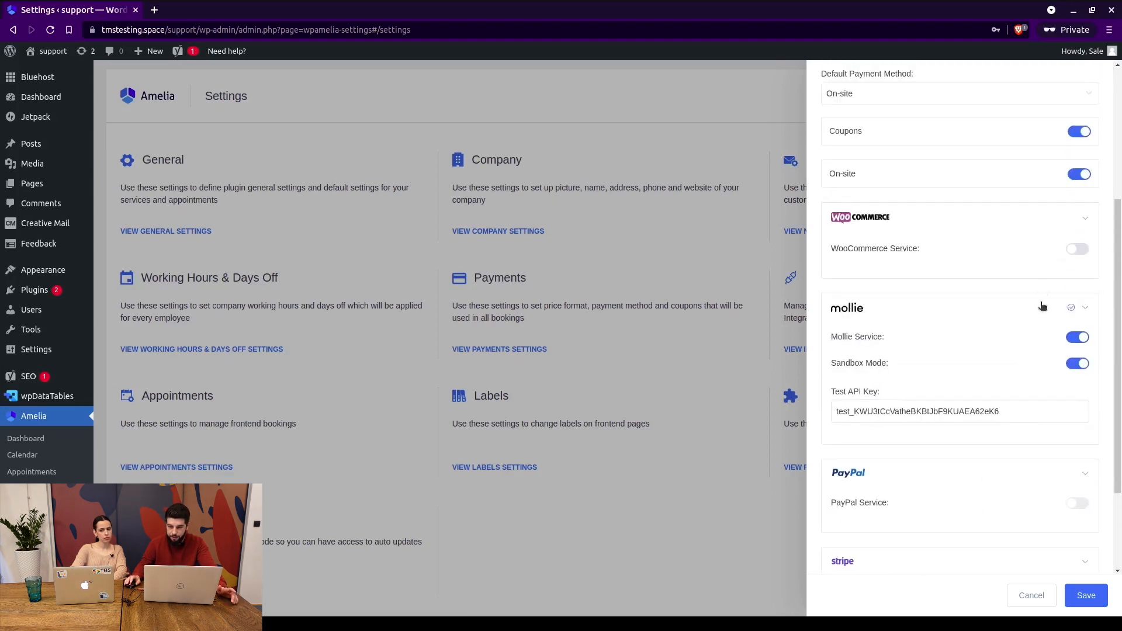
scroll(1064, 176, up, 1)
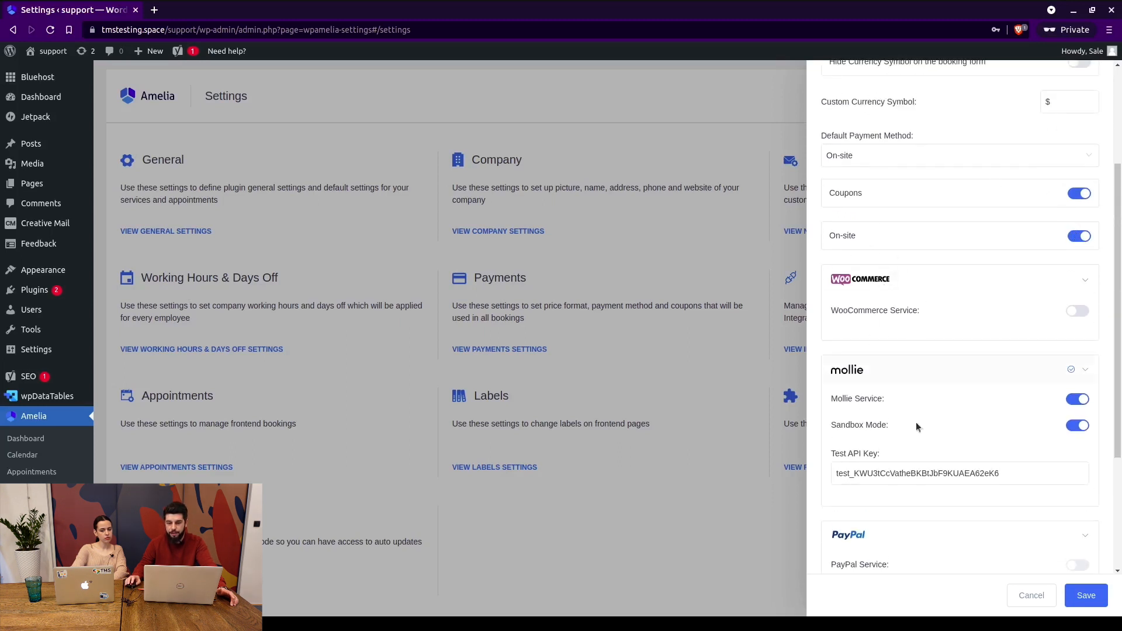
scroll(916, 423, down, 1)
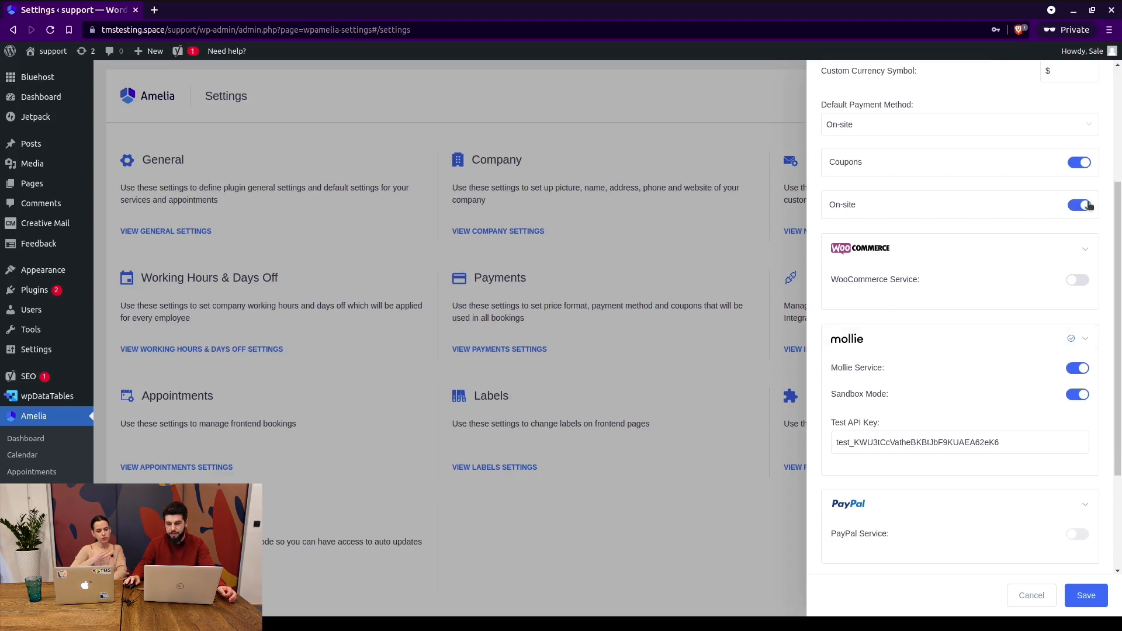
scroll(1020, 280, down, 5)
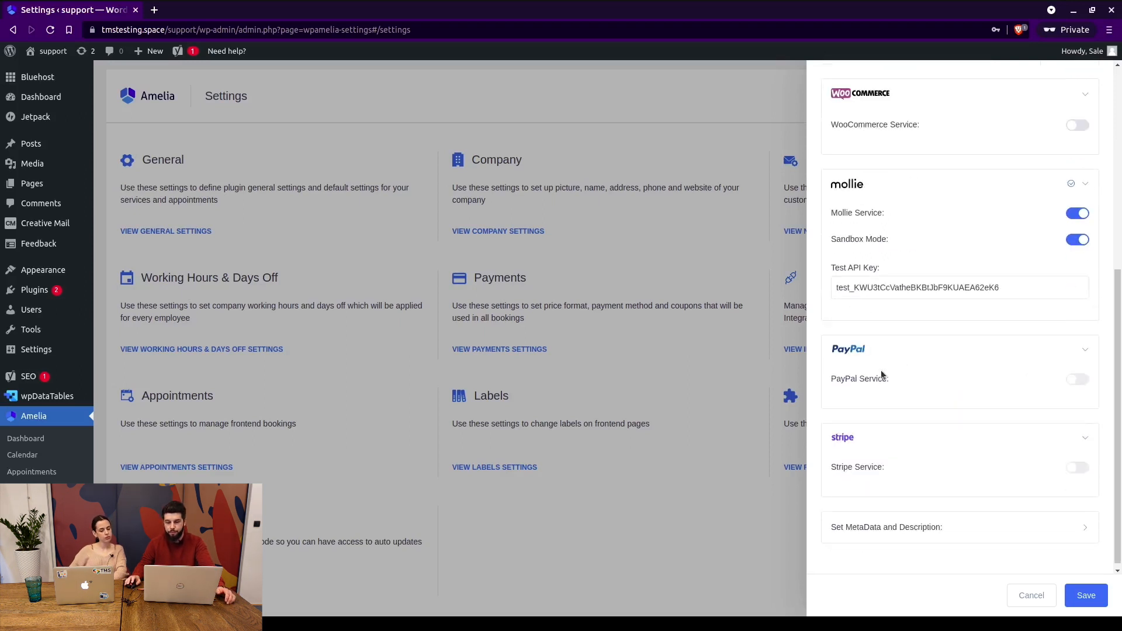
scroll(951, 353, up, 8)
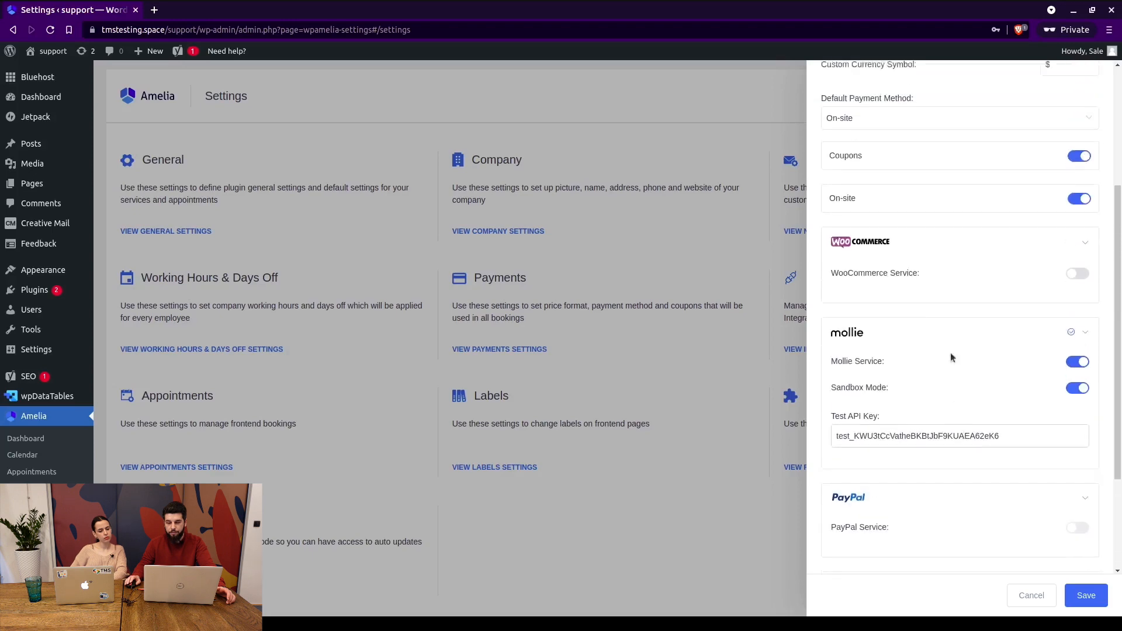
scroll(884, 495, down, 5)
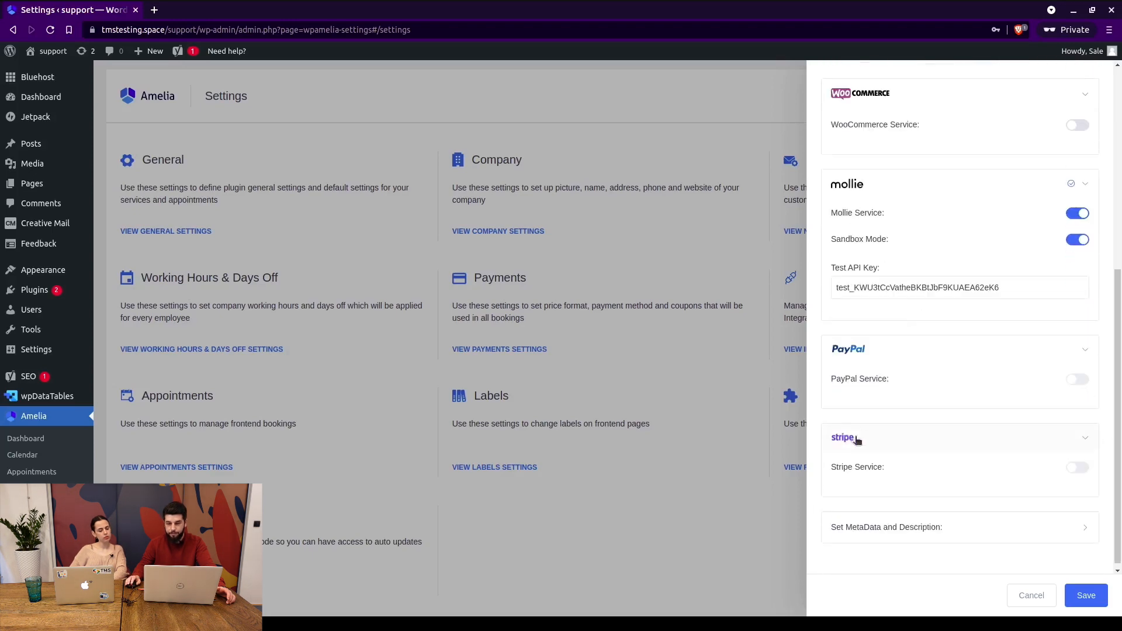
scroll(895, 261, up, 6)
scroll(900, 327, down, 7)
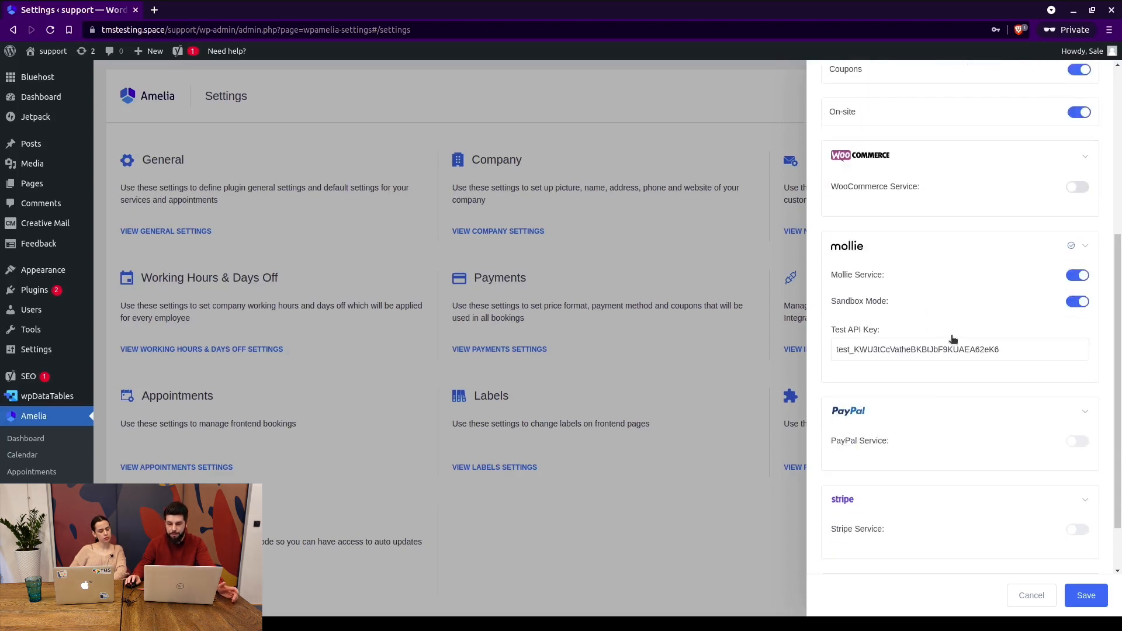
scroll(927, 316, down, 2)
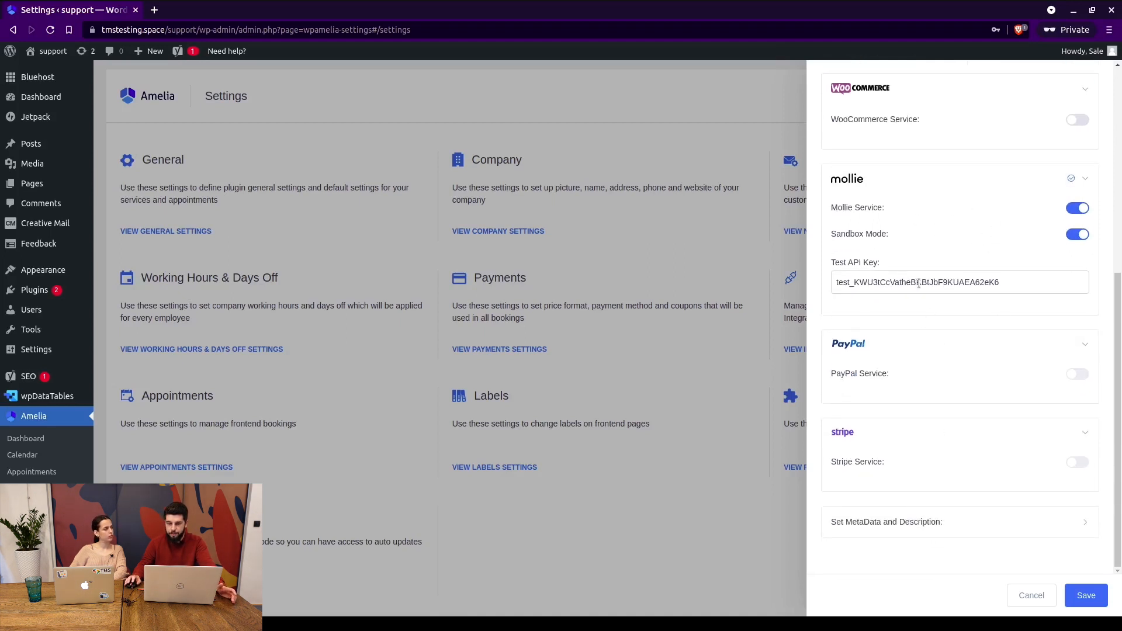
Turn Mollie off and switch PayPal on in live mode instead of sandbox.
click(1023, 230)
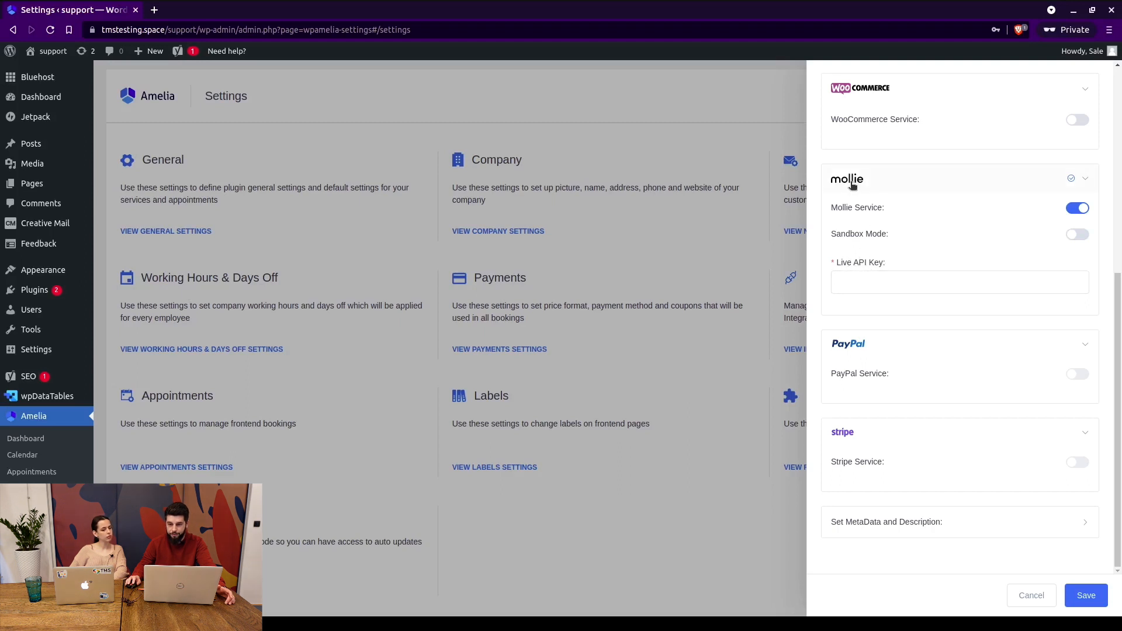
click(1076, 209)
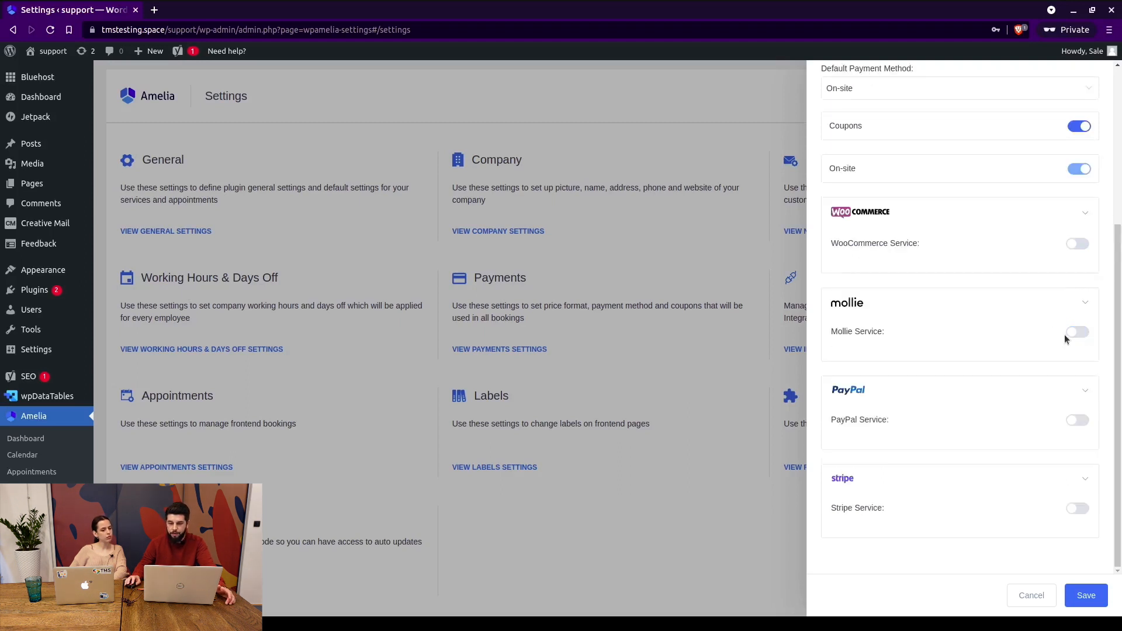
click(1077, 420)
scroll(1024, 251, down, 3)
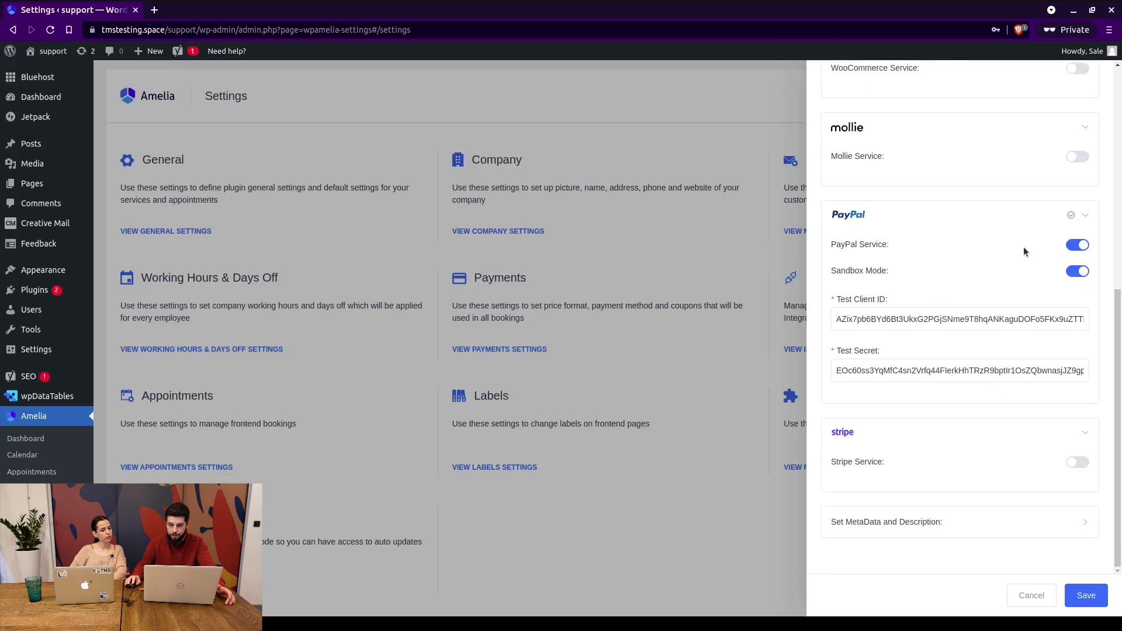
click(1078, 271)
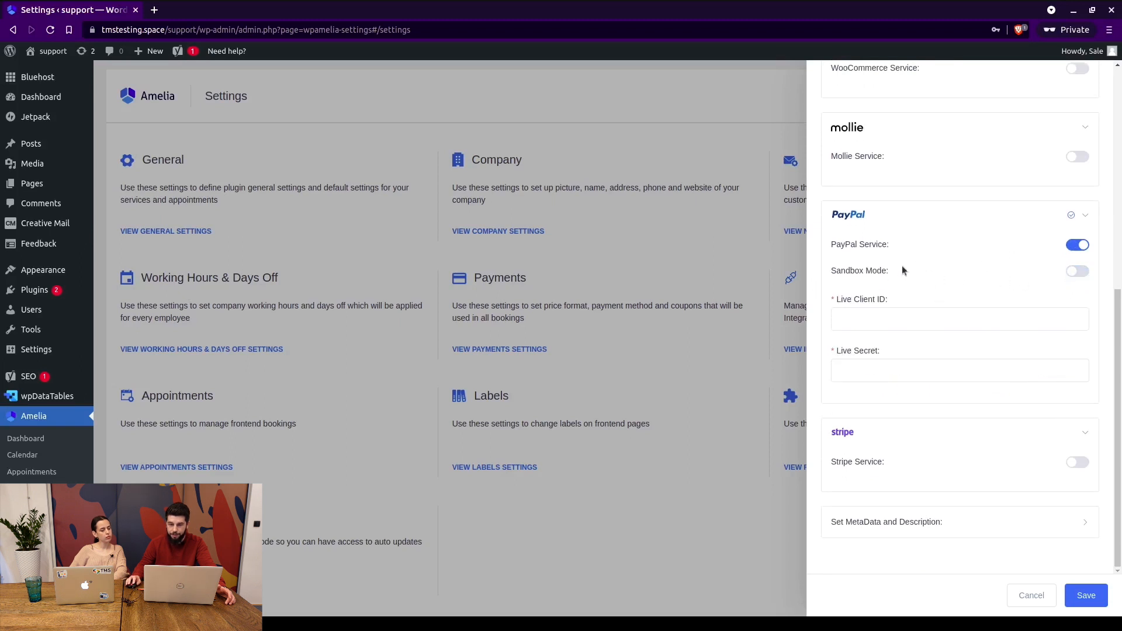
Switch Stripe Service on with Test Mode off, leaving the live keys empty.
click(1076, 463)
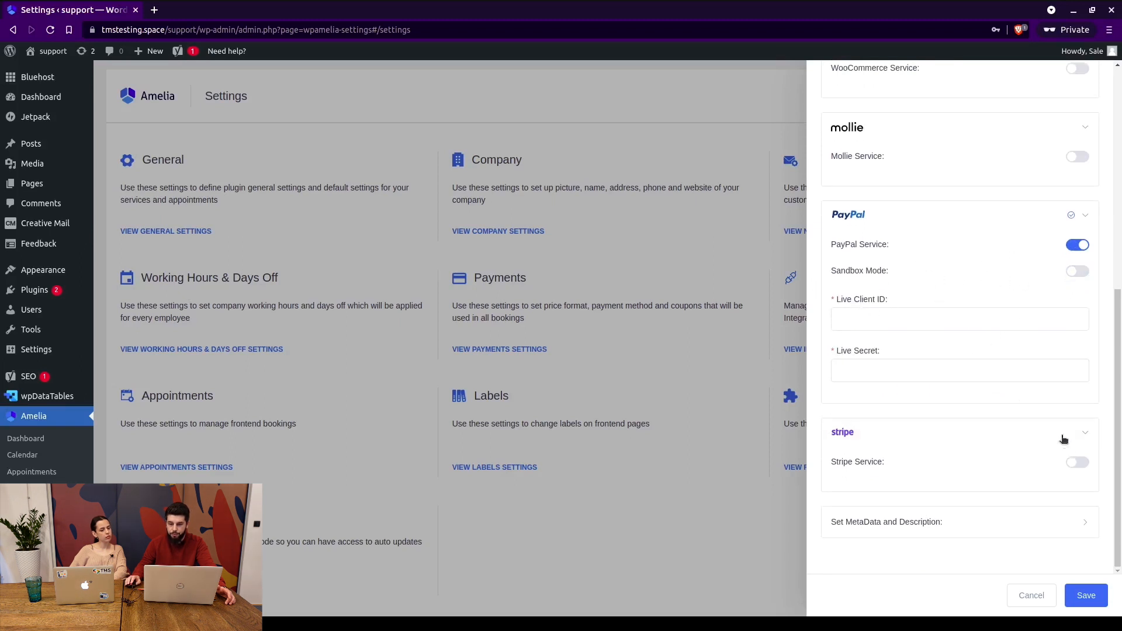
scroll(1023, 421, down, 2)
click(1086, 360)
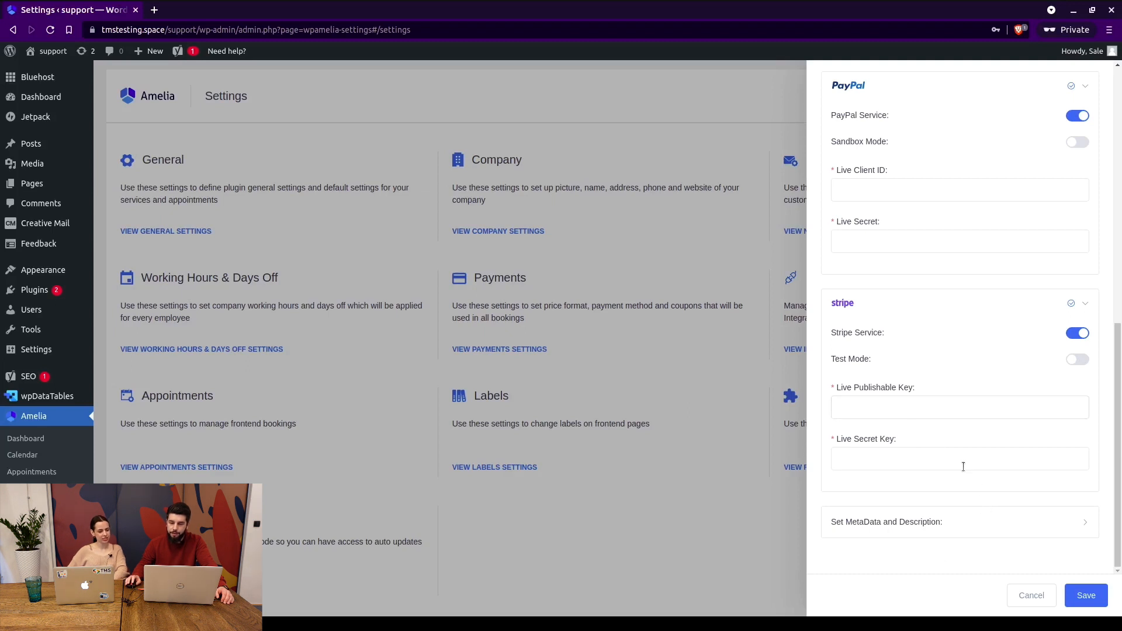
scroll(918, 245, up, 5)
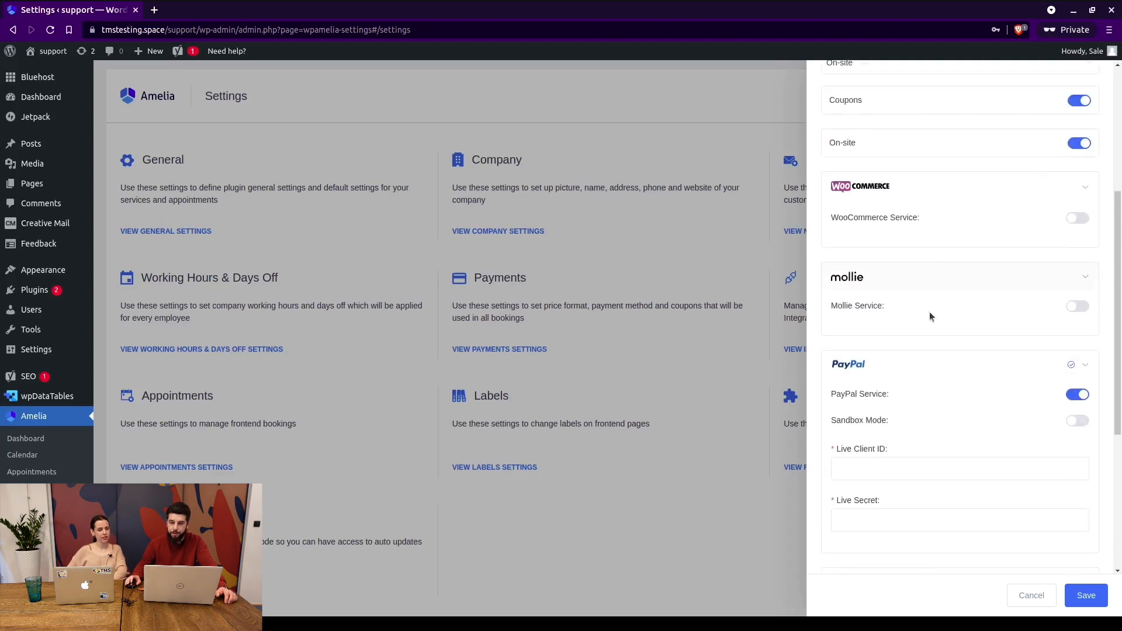
scroll(929, 317, down, 5)
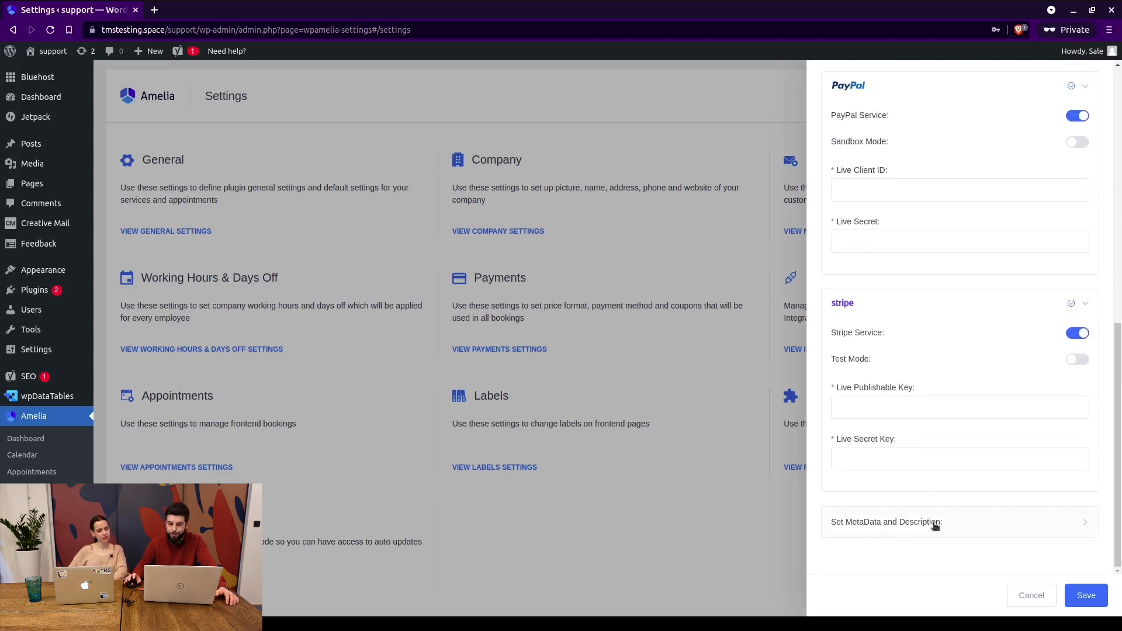
Expand Set MetaData and Description to show the Service, Customer and Price mappings.
click(936, 526)
scroll(936, 410, down, 3)
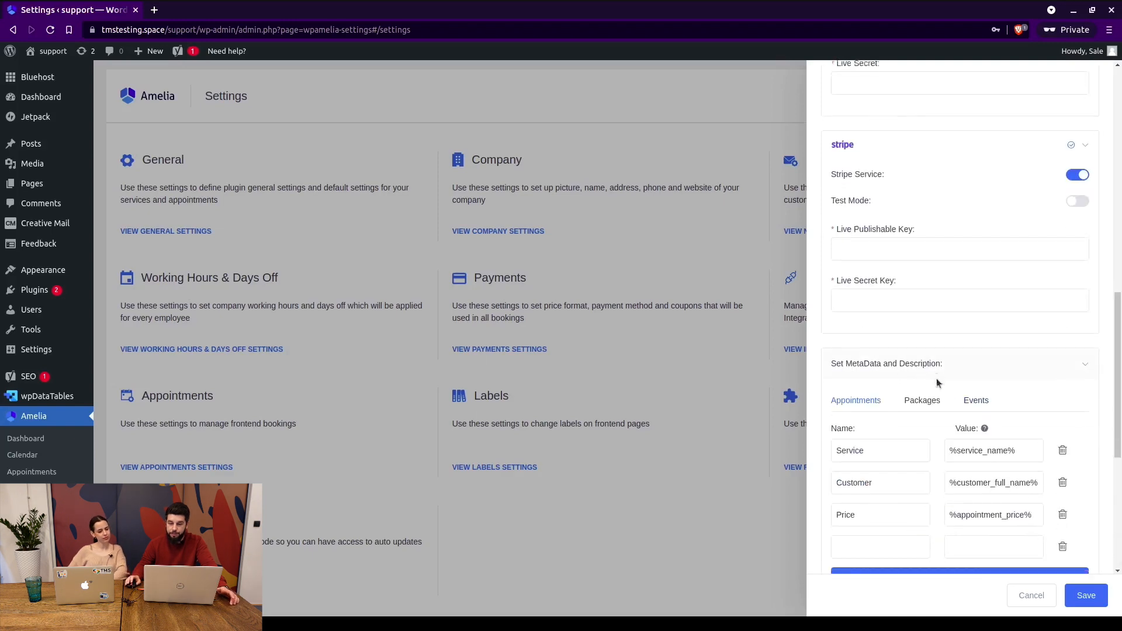
scroll(937, 383, down, 6)
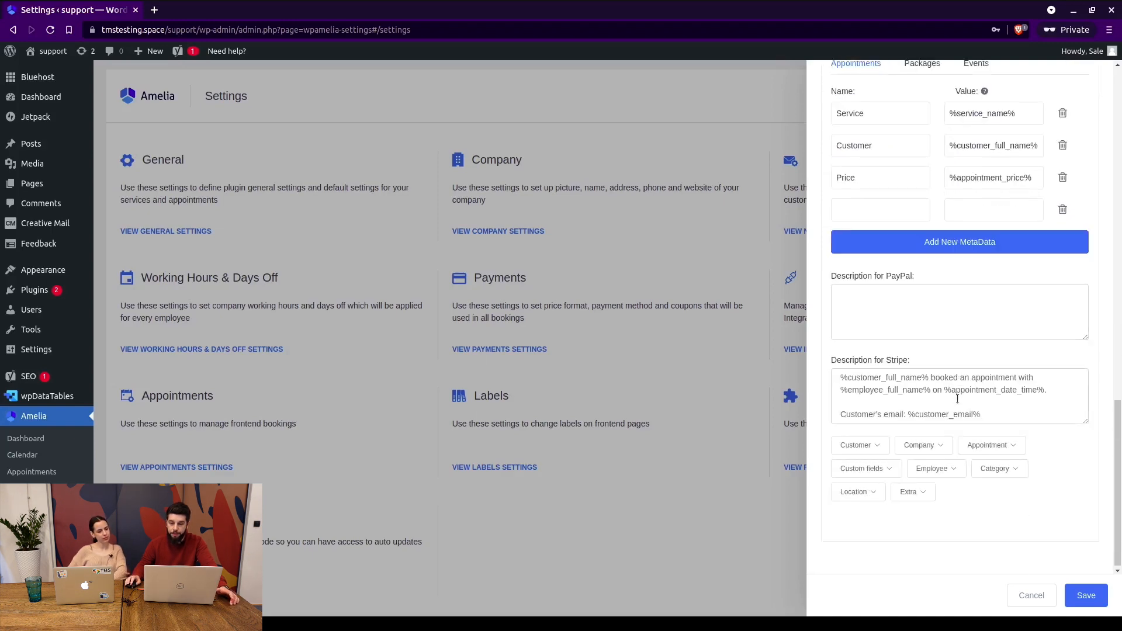
scroll(957, 399, up, 10)
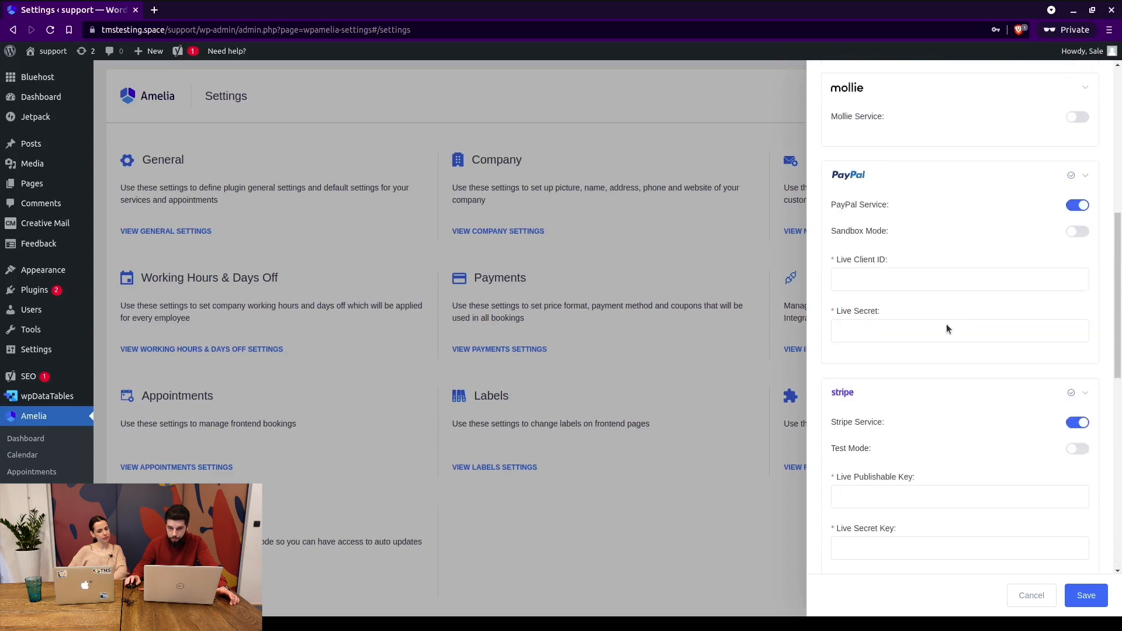
scroll(949, 324, down, 5)
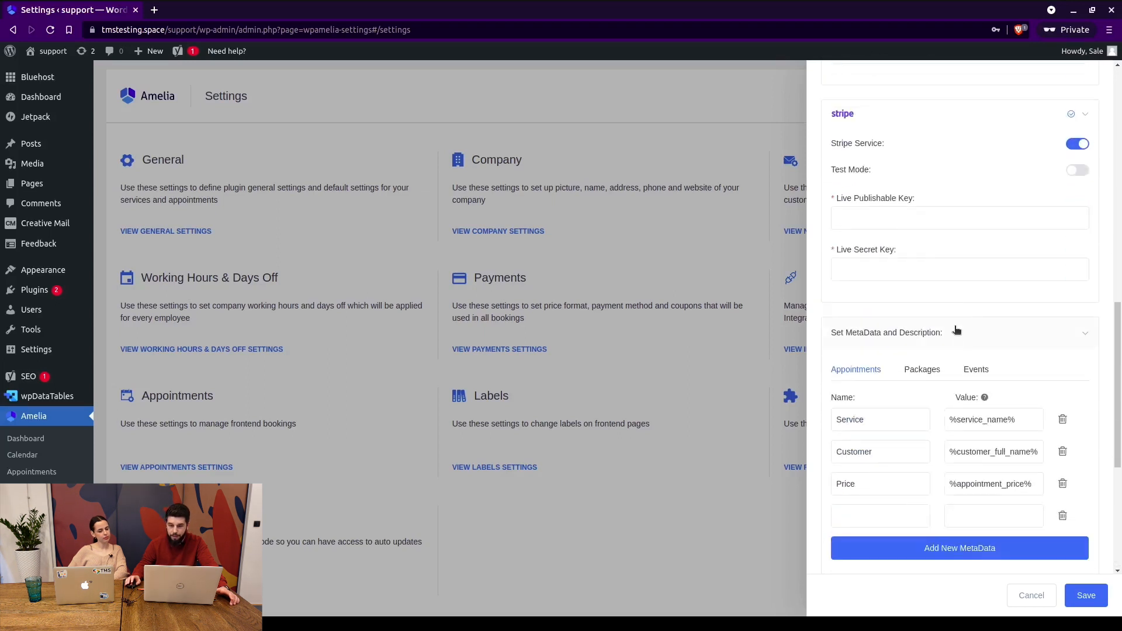
scroll(957, 331, down, 4)
Inspect the PayPal and Stripe description boxes, including the customer name placeholder.
click(920, 380)
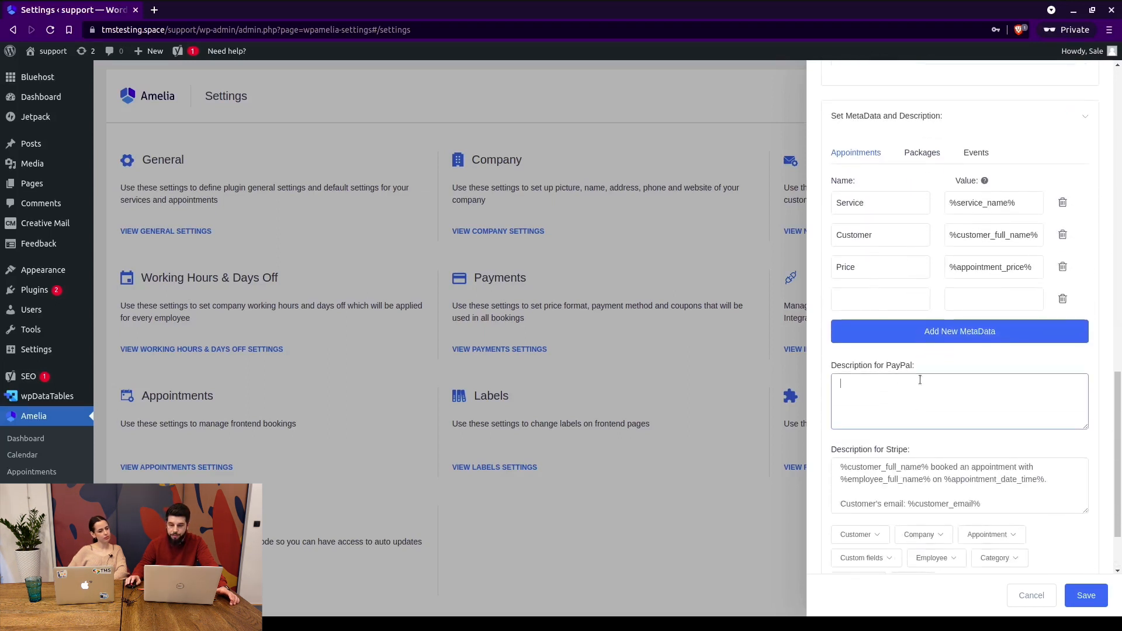
scroll(900, 460, down, 1)
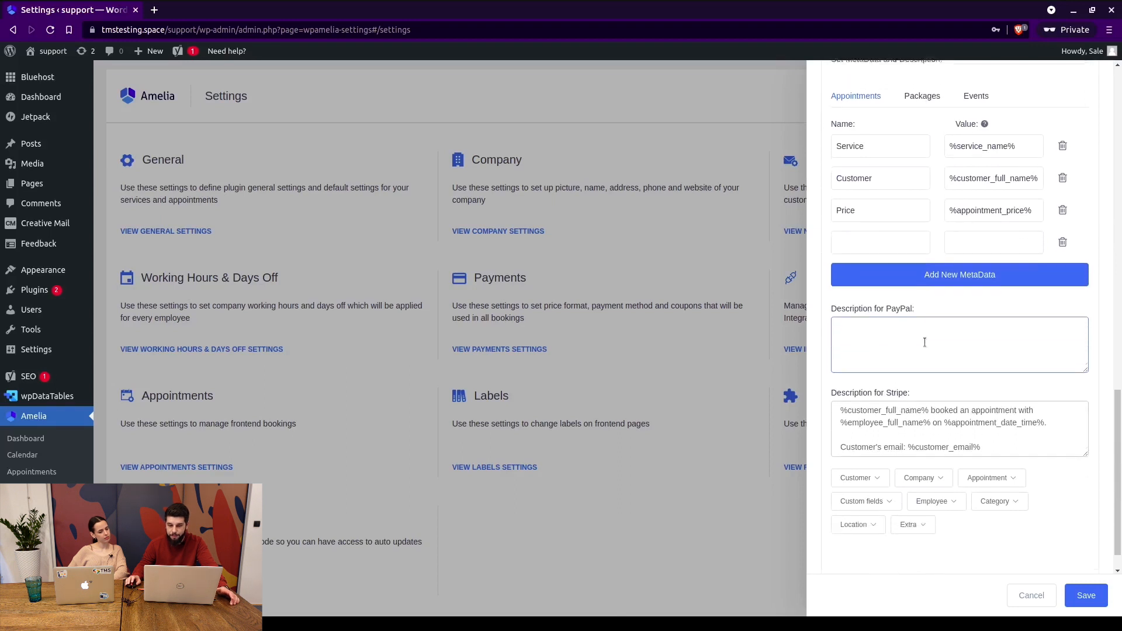
drag(839, 408, 922, 404)
click(950, 404)
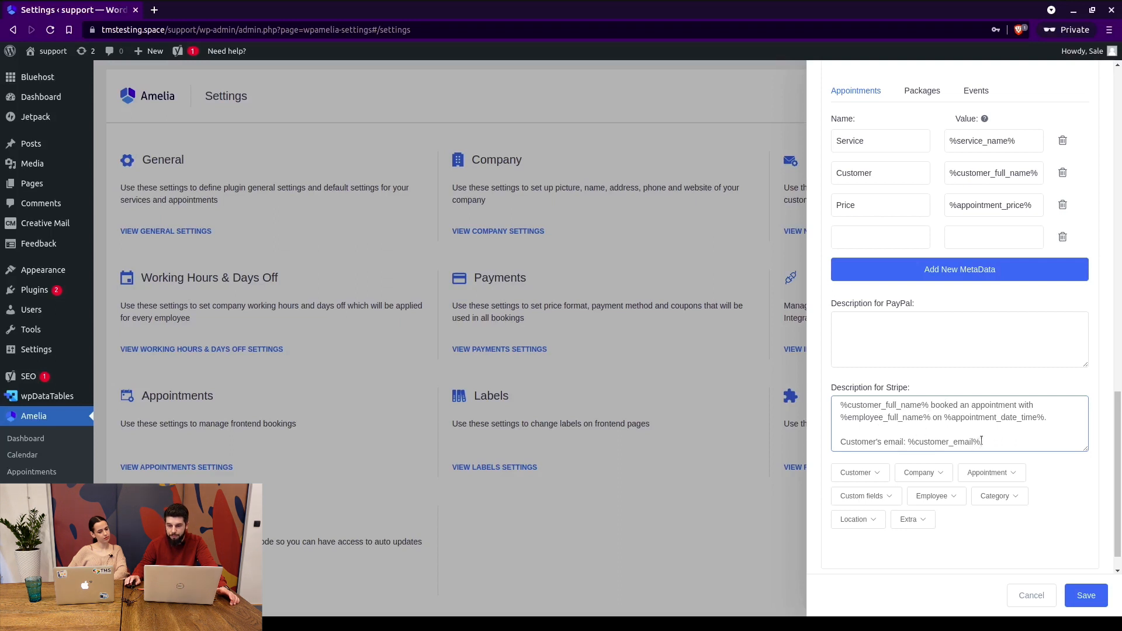
scroll(981, 440, up, 3)
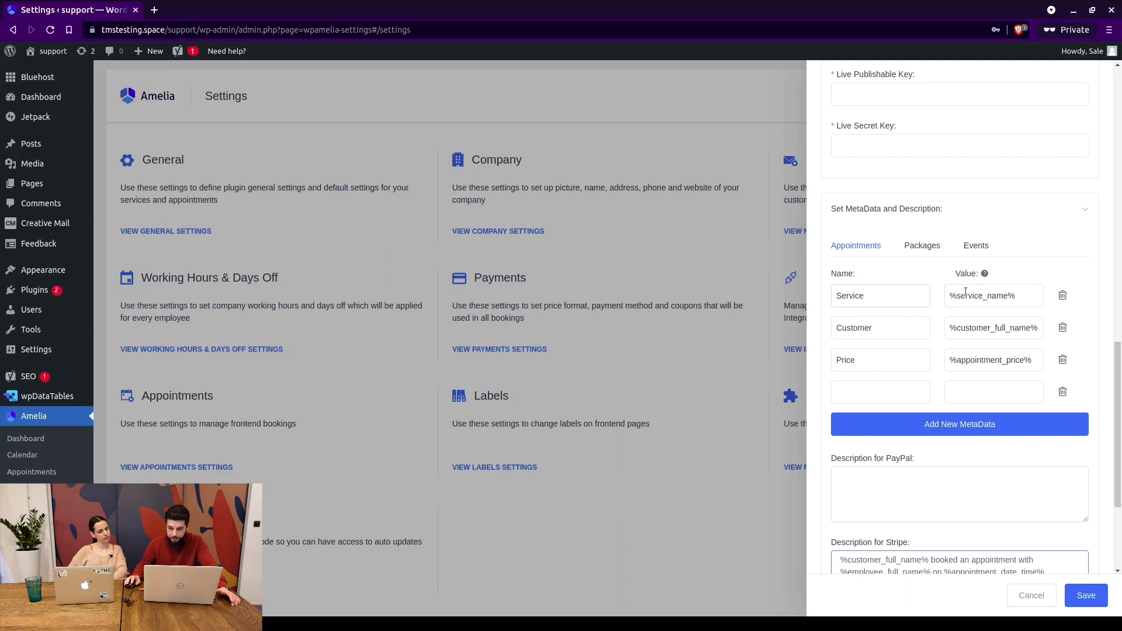
scroll(964, 327, up, 3)
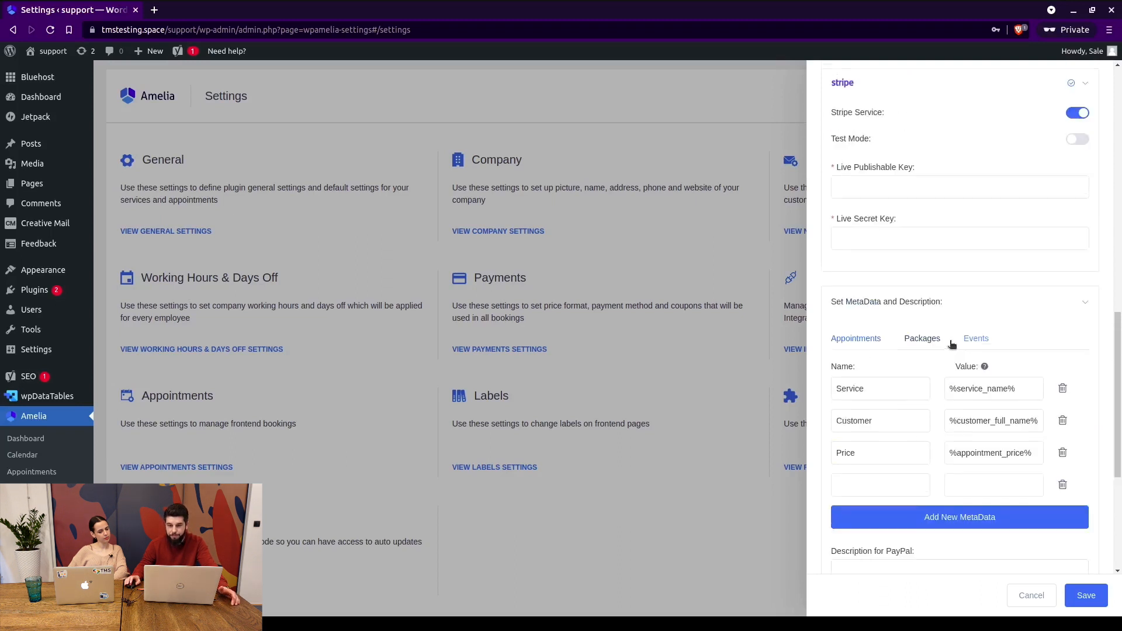
scroll(953, 363, down, 2)
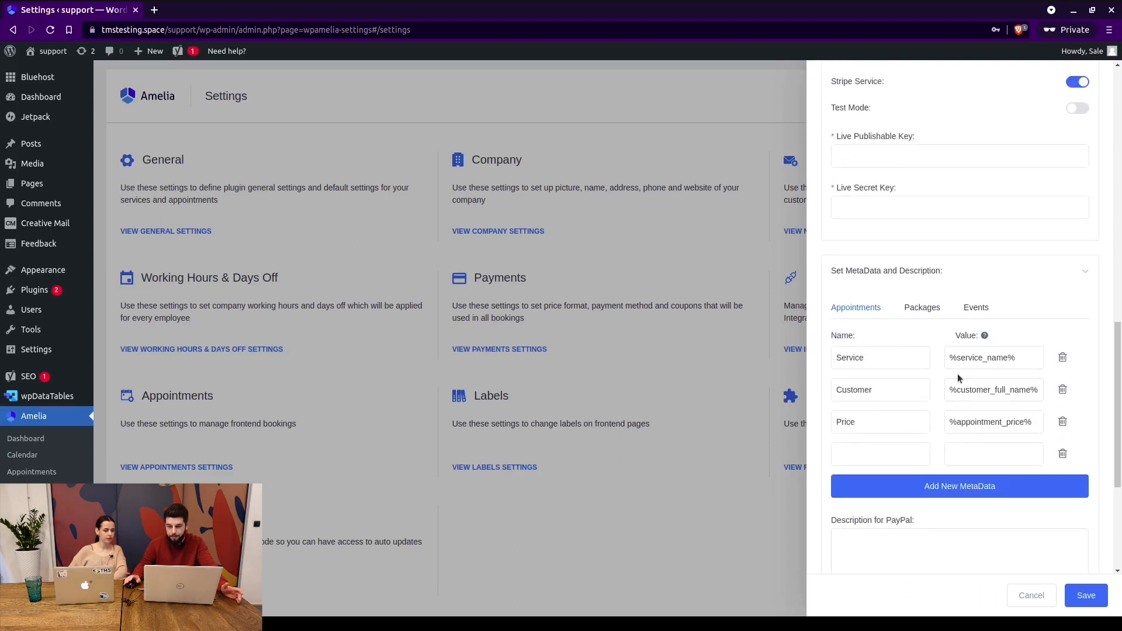
scroll(957, 373, up, 1)
scroll(957, 373, up, 6)
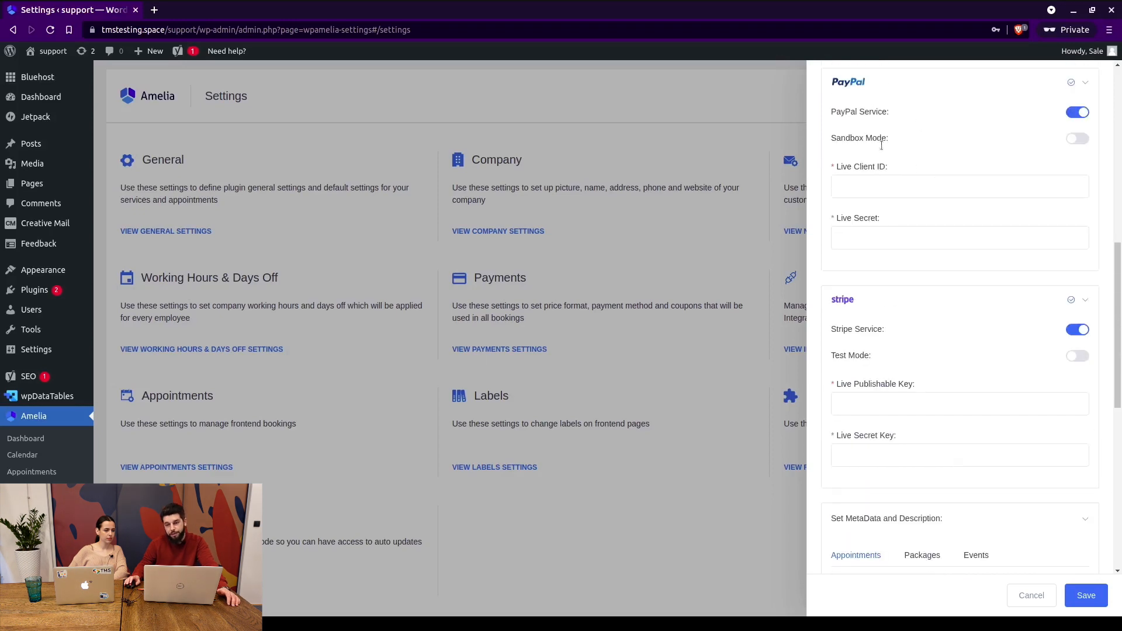
scroll(982, 351, down, 5)
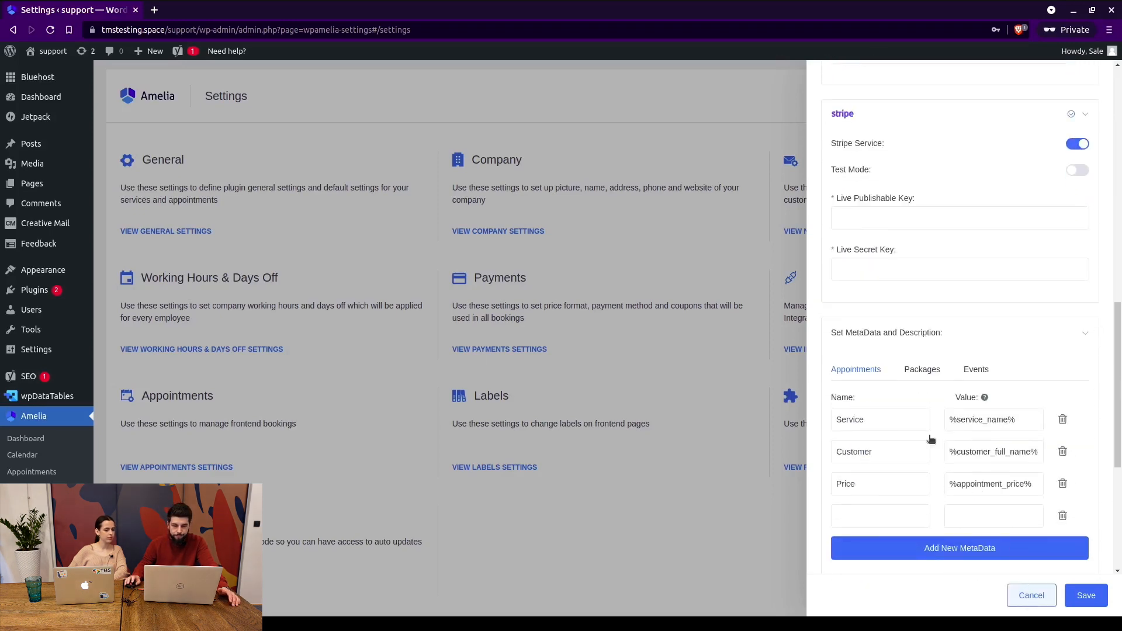
Cancel the Payments panel unsaved, open Integrations, and view Outlook Calendar, Zoom and Web Hooks.
click(1032, 595)
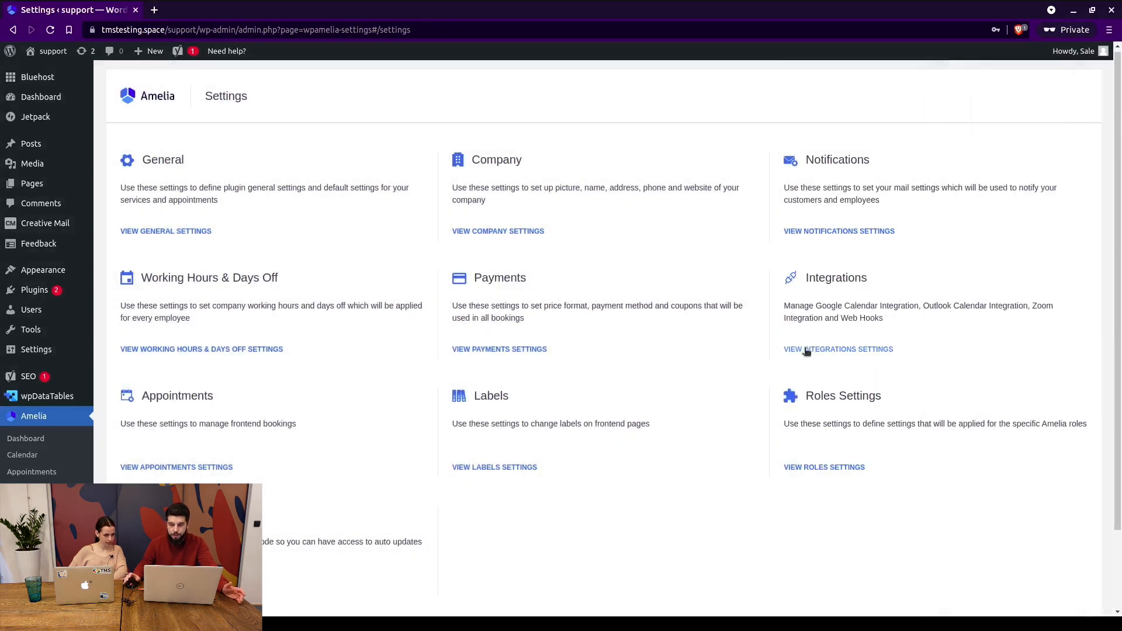
click(826, 341)
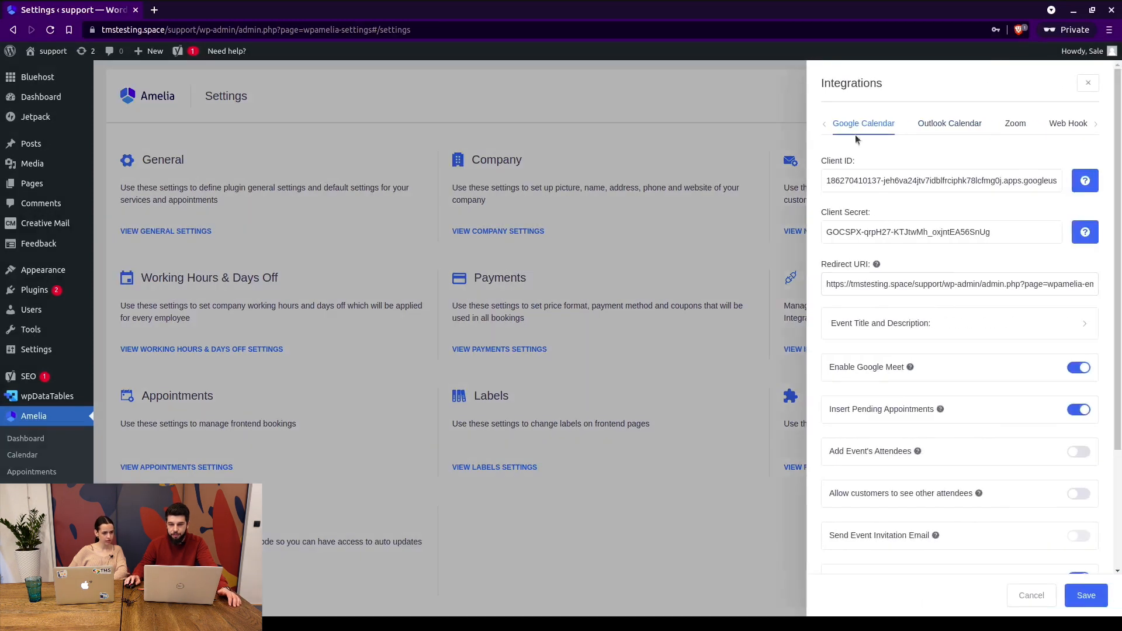
click(950, 124)
click(1015, 124)
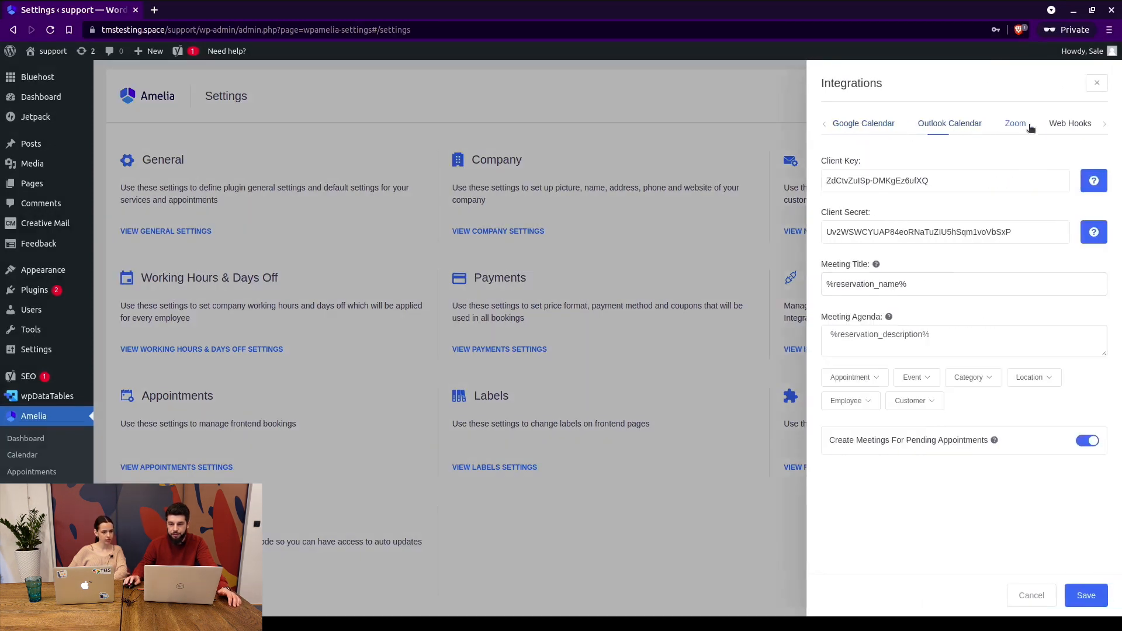
click(1063, 127)
Browse the Marketing Tools and Lesson Space integrations, then return to Google Calendar.
click(1104, 123)
click(1105, 124)
click(1023, 127)
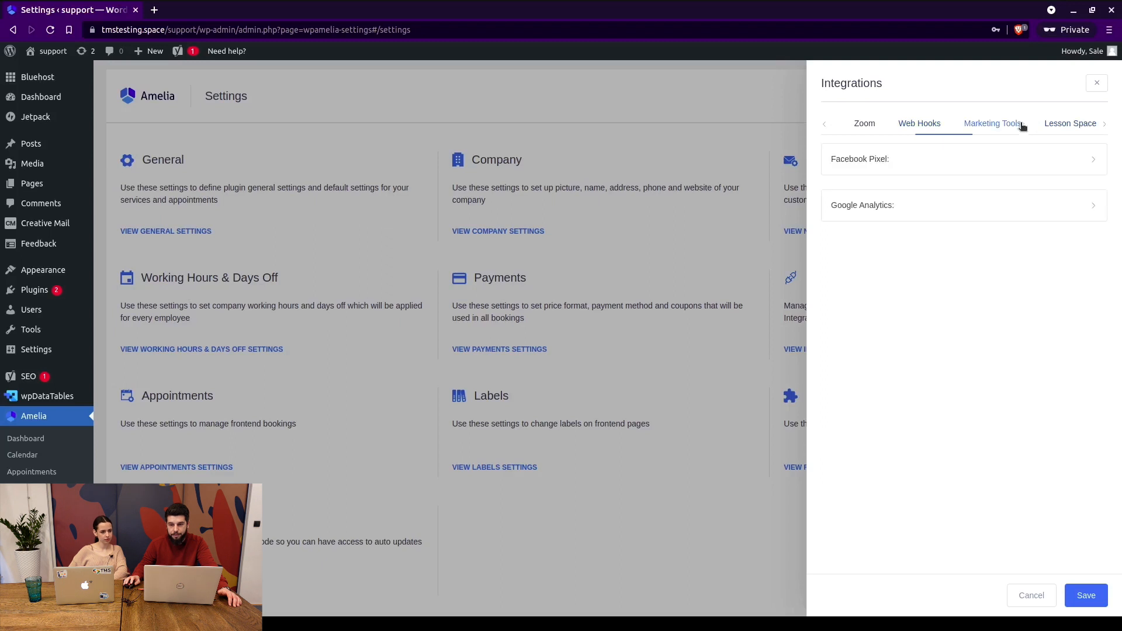
click(1075, 127)
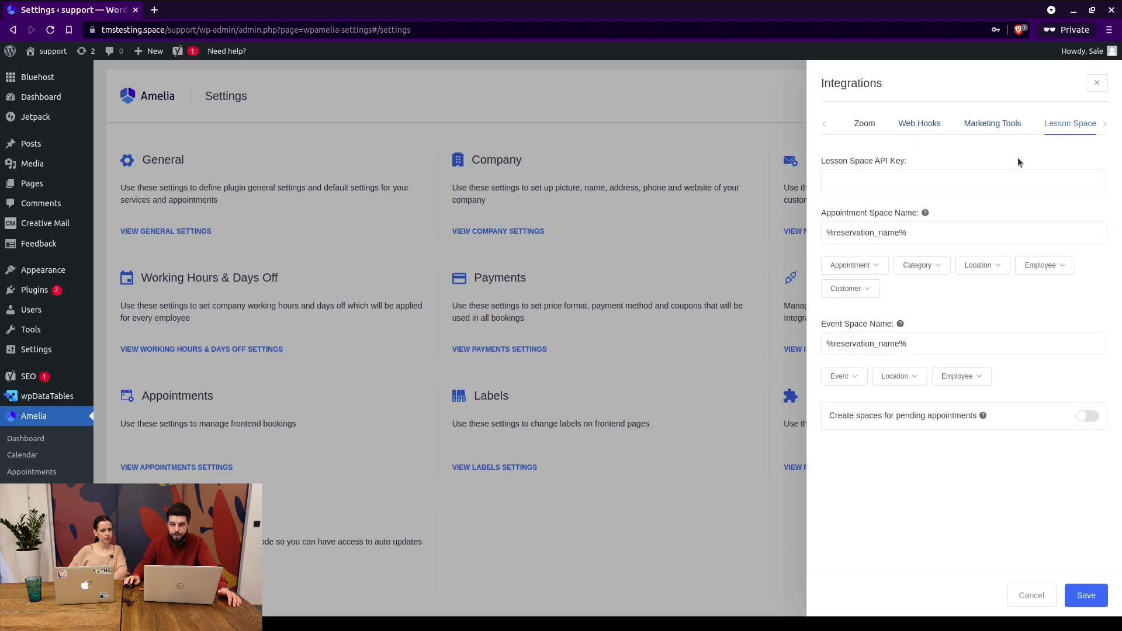
click(824, 125)
click(824, 125)
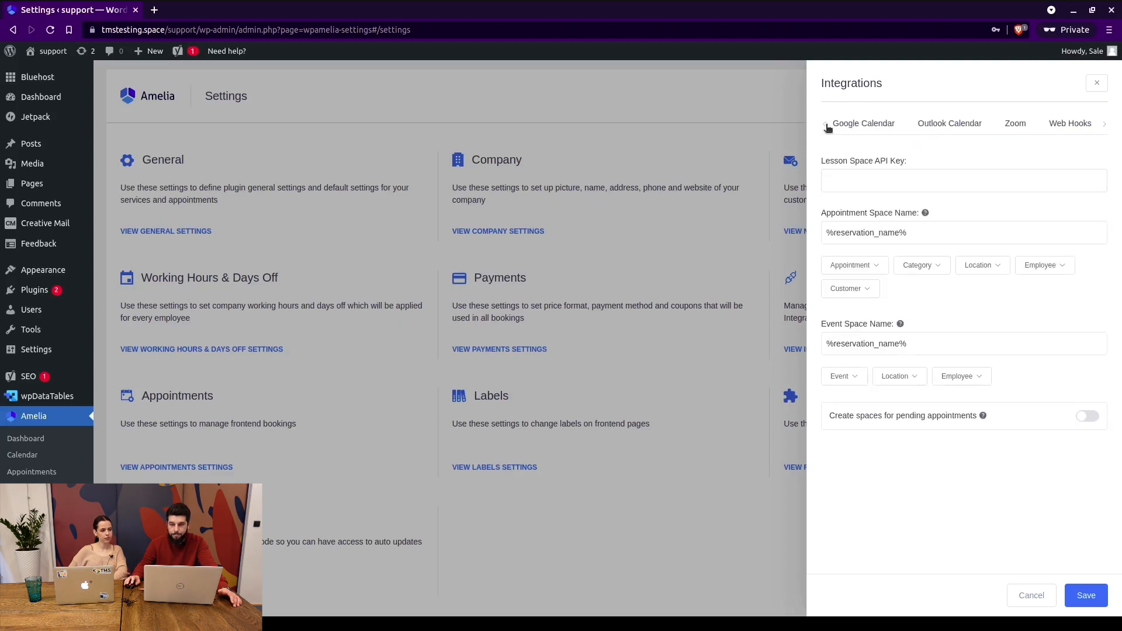
click(869, 128)
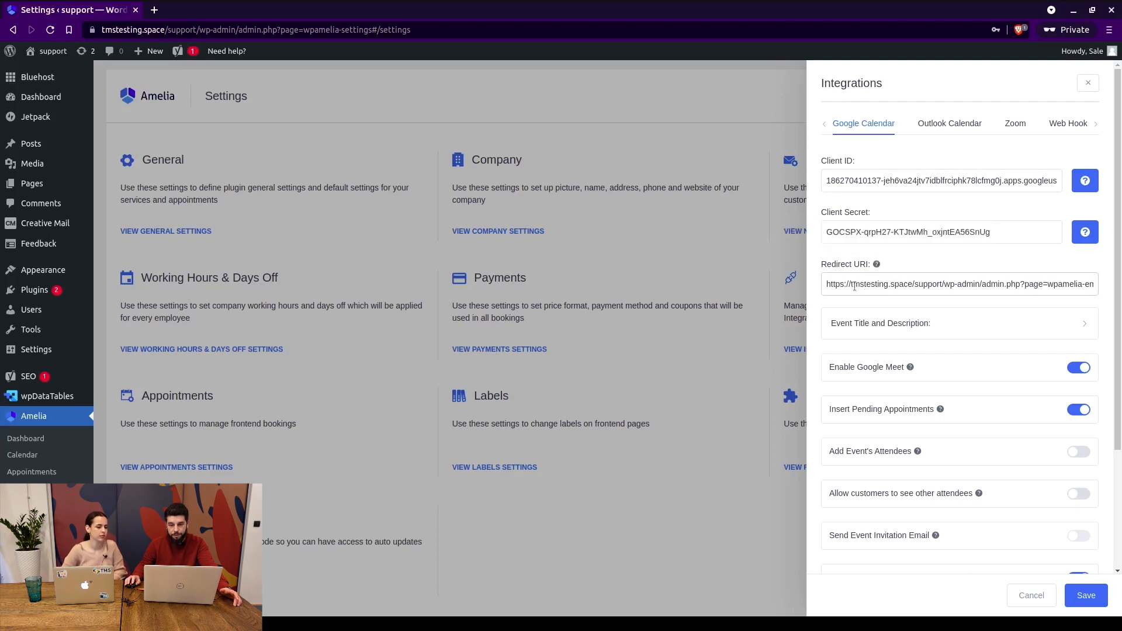
Examine the Google Calendar Redirect URI.
drag(829, 284, 924, 283)
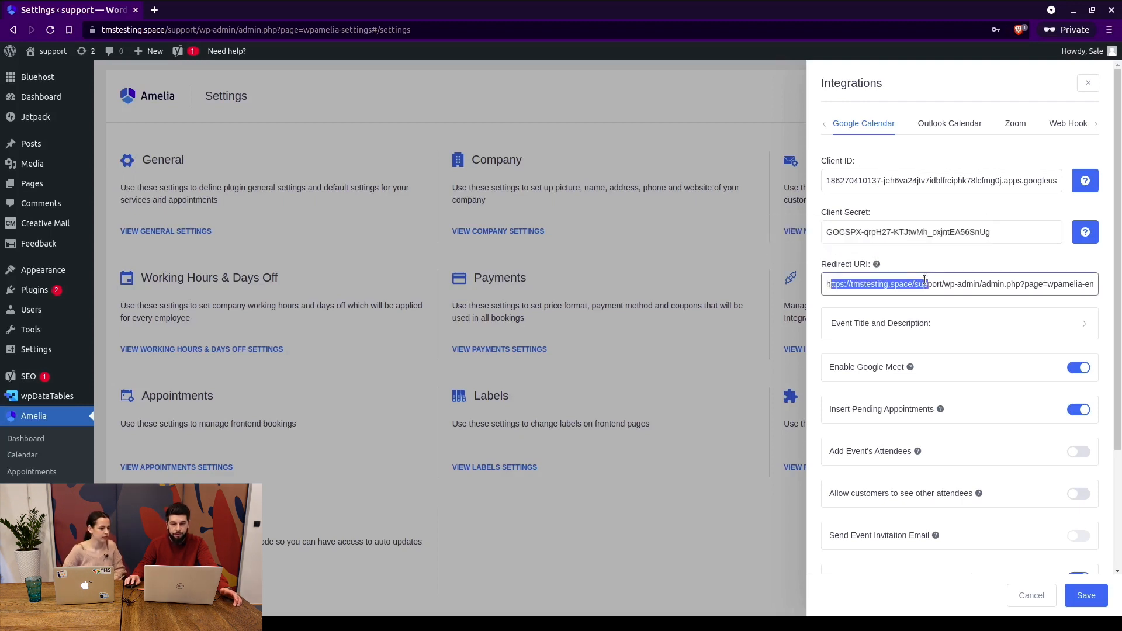
click(925, 283)
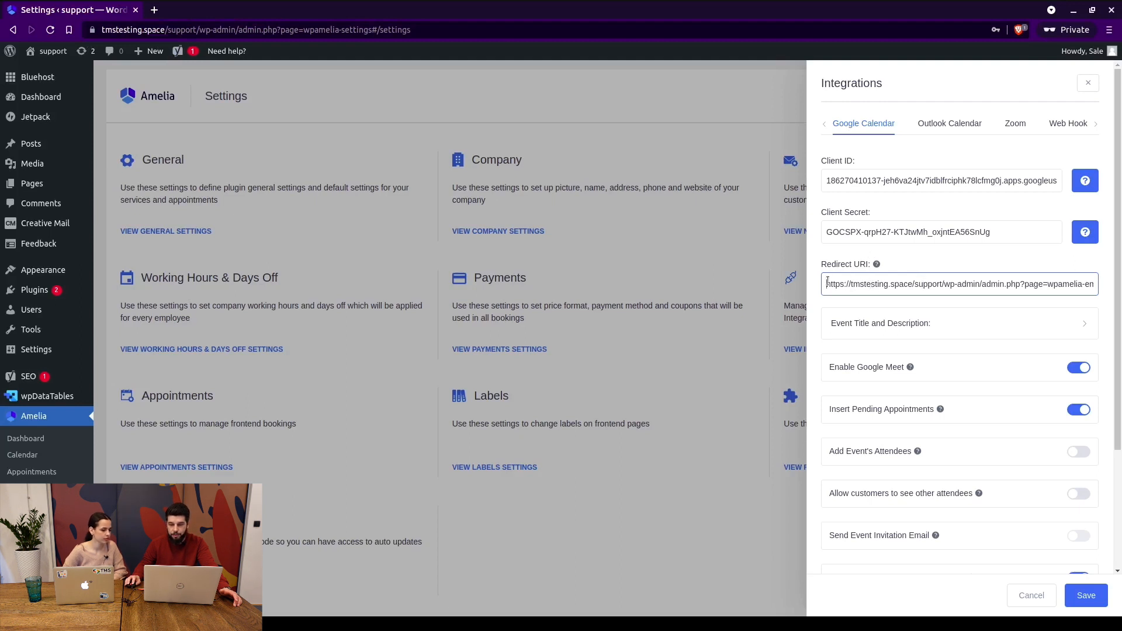
drag(828, 283, 885, 283)
click(899, 282)
scroll(900, 248, down, 2)
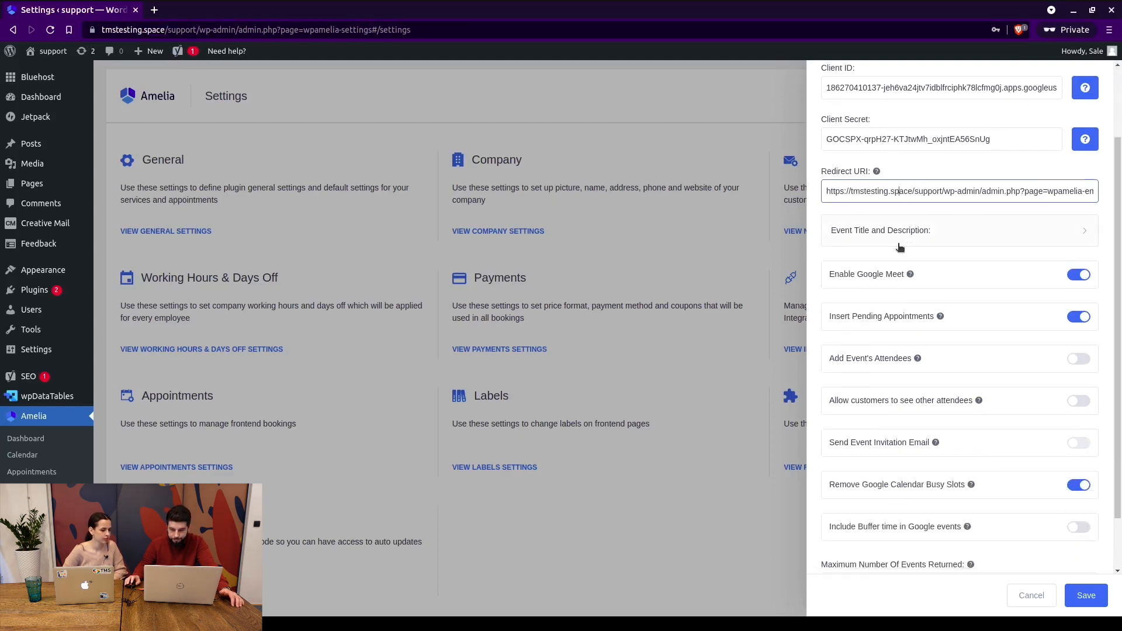
click(908, 234)
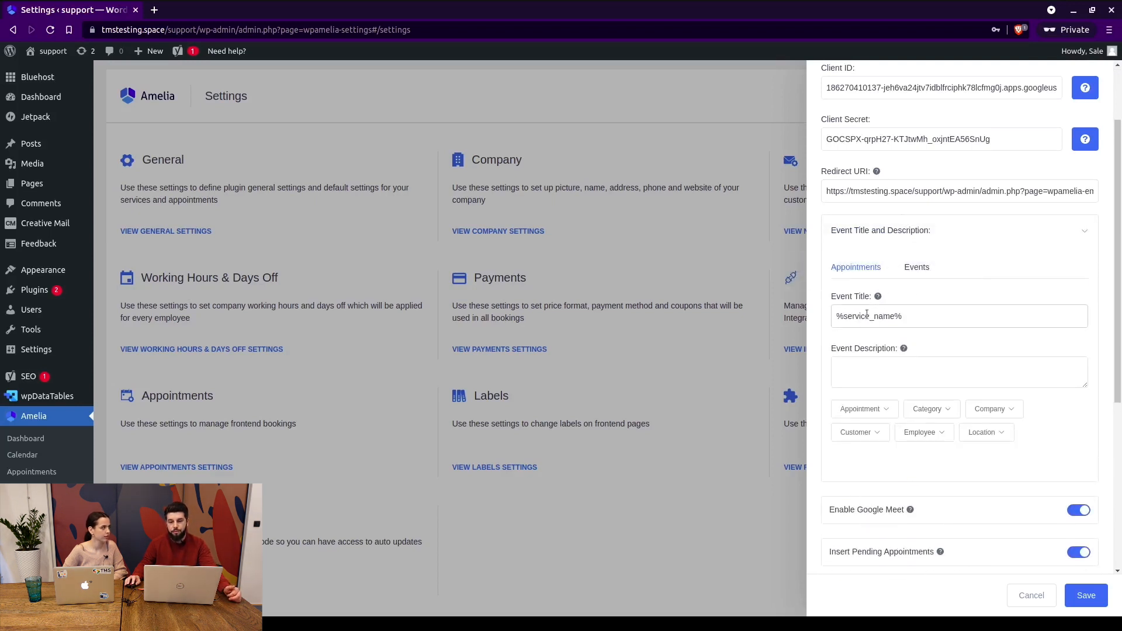
drag(912, 316, 833, 317)
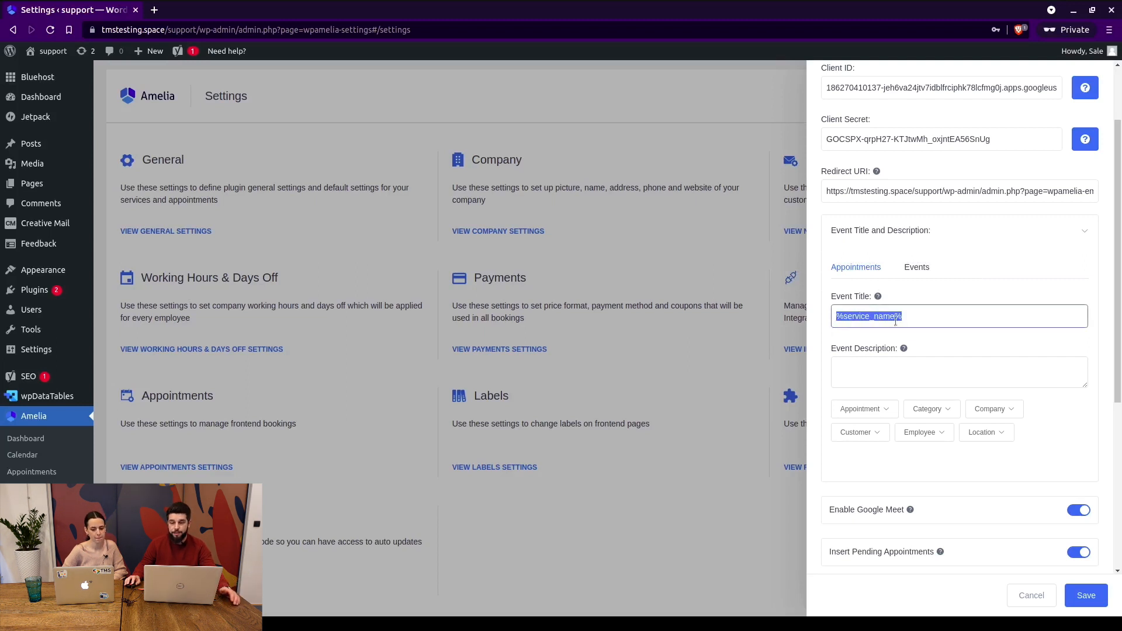
click(895, 364)
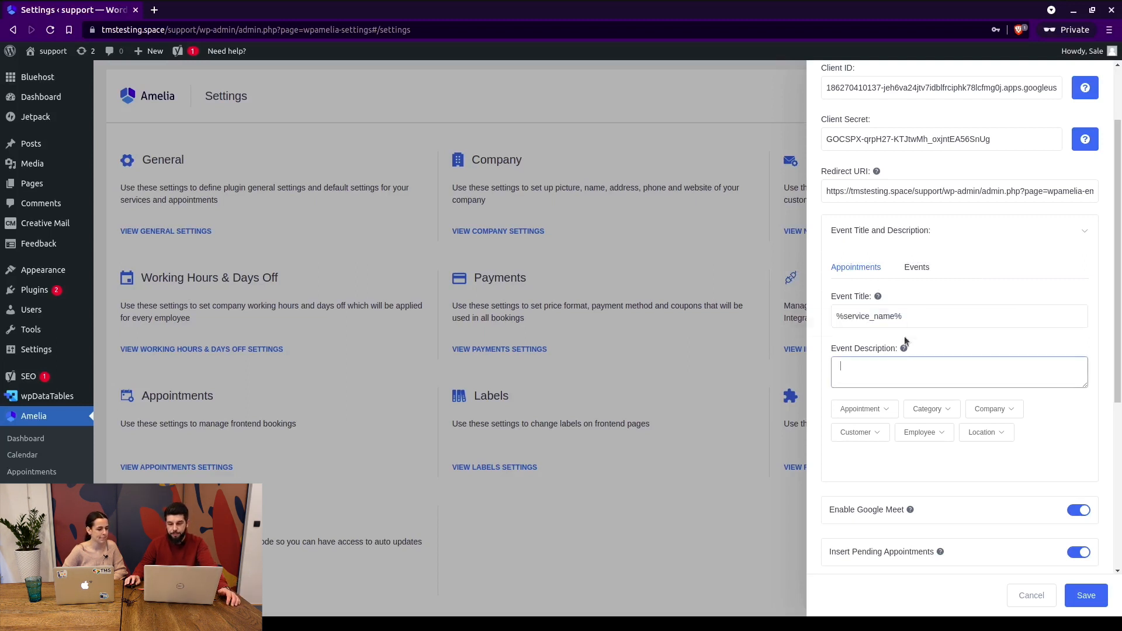
click(909, 262)
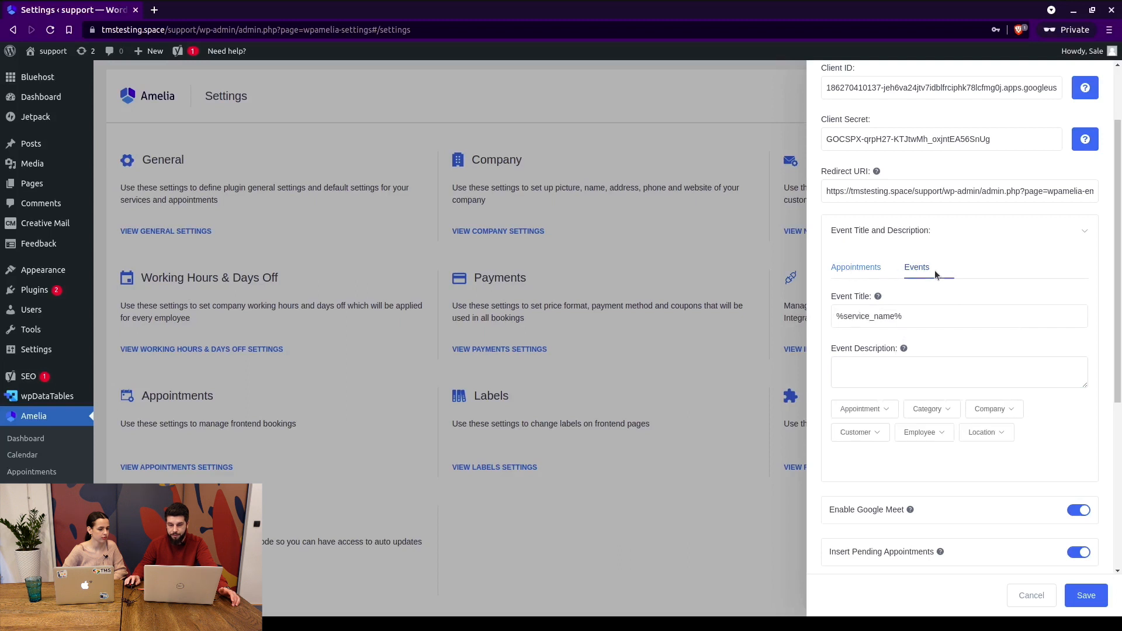
click(1080, 237)
scroll(903, 212, down, 2)
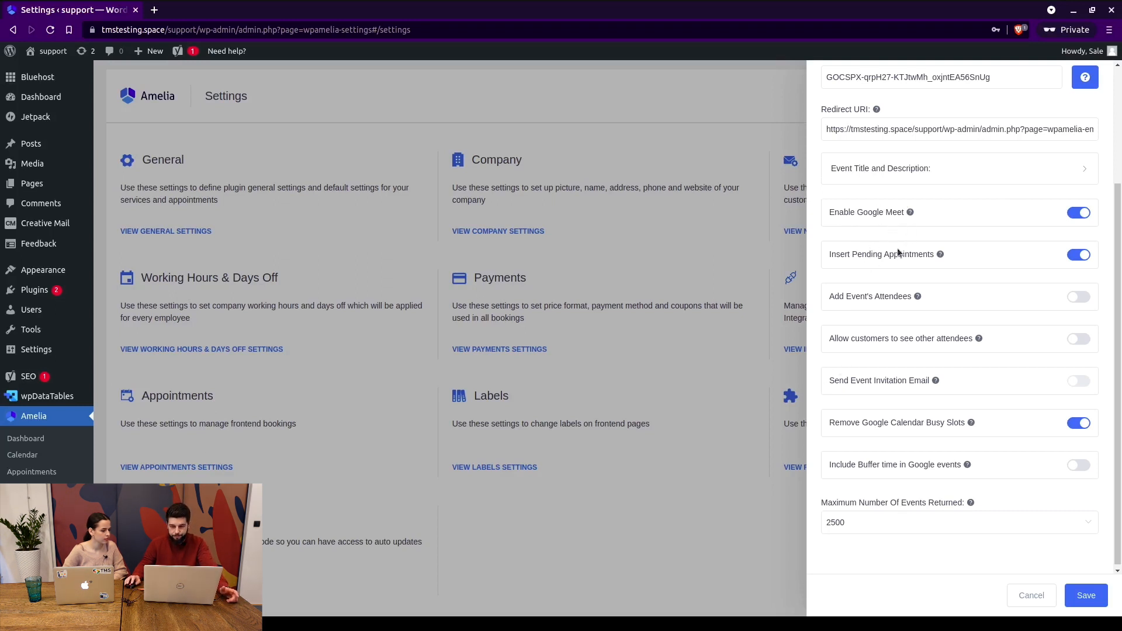
Turn off Insert Pending Appointments and review the customer attendee option.
double_click(863, 256)
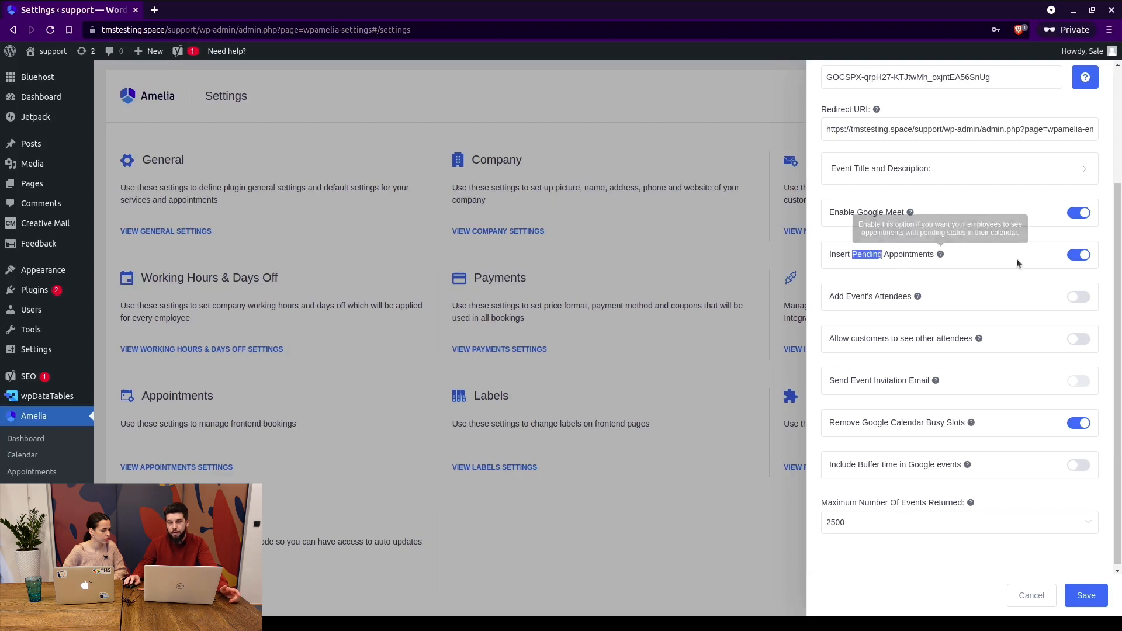
click(1081, 259)
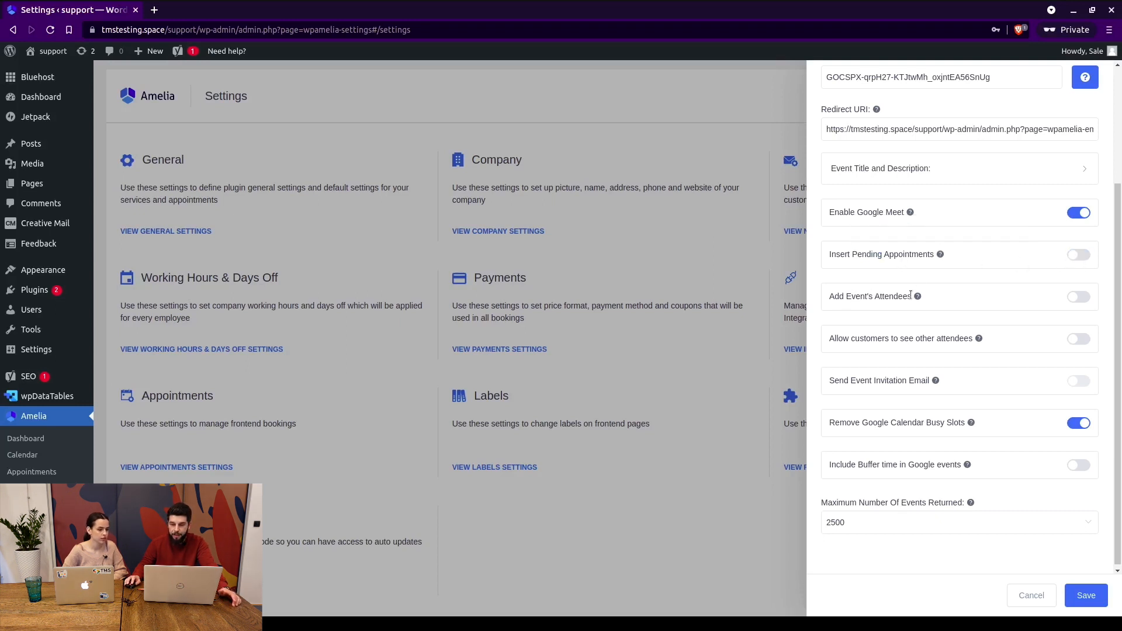
mouse_move(917, 291)
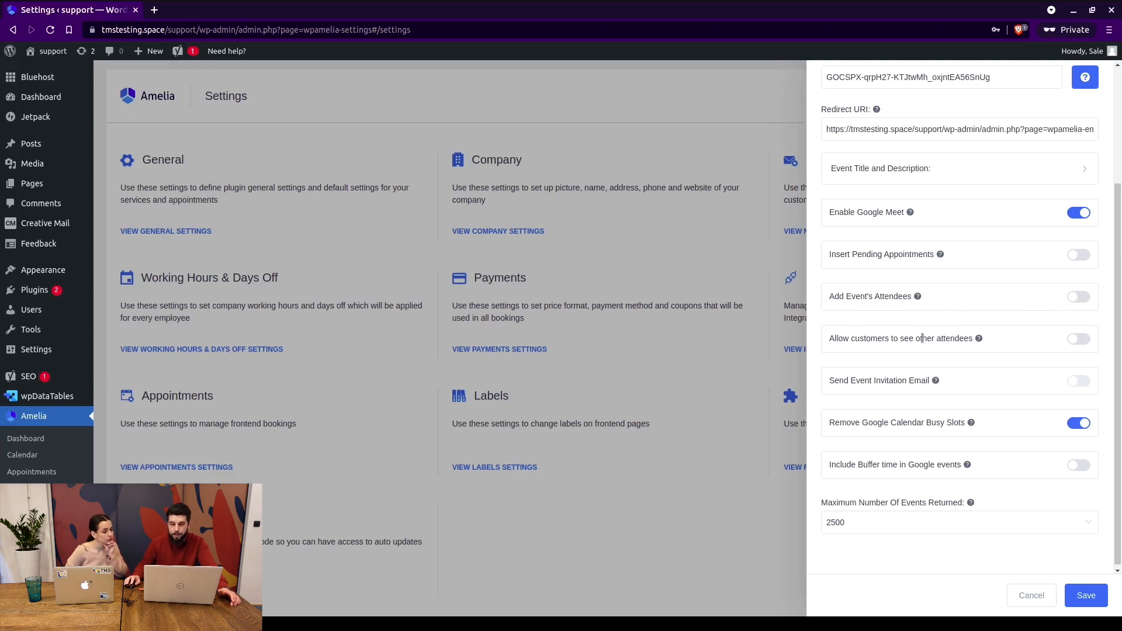
double_click(858, 339)
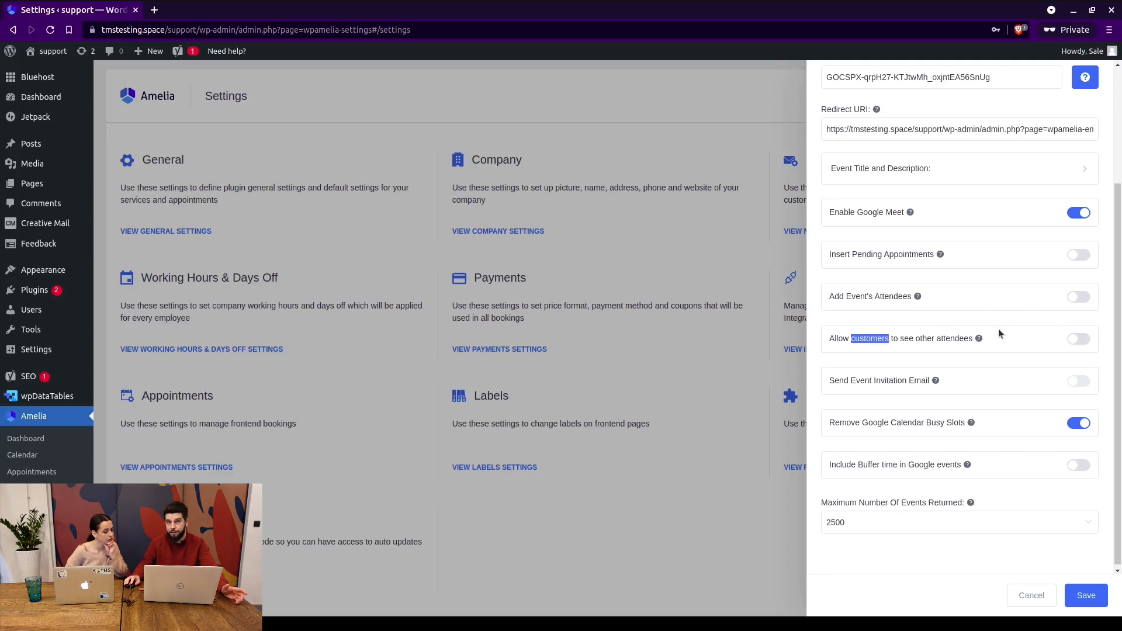
mouse_move(987, 342)
scroll(932, 380, down, 1)
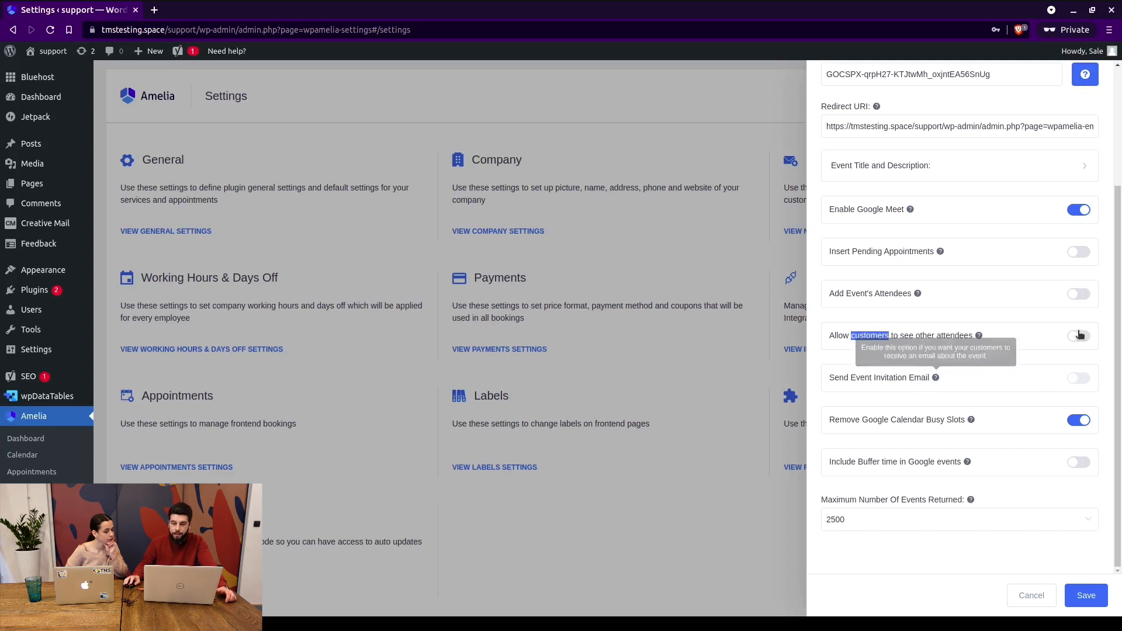
Disable Google Meet, try the attendee and busy-slot toggles, leaving busy-slot removal on.
click(1068, 208)
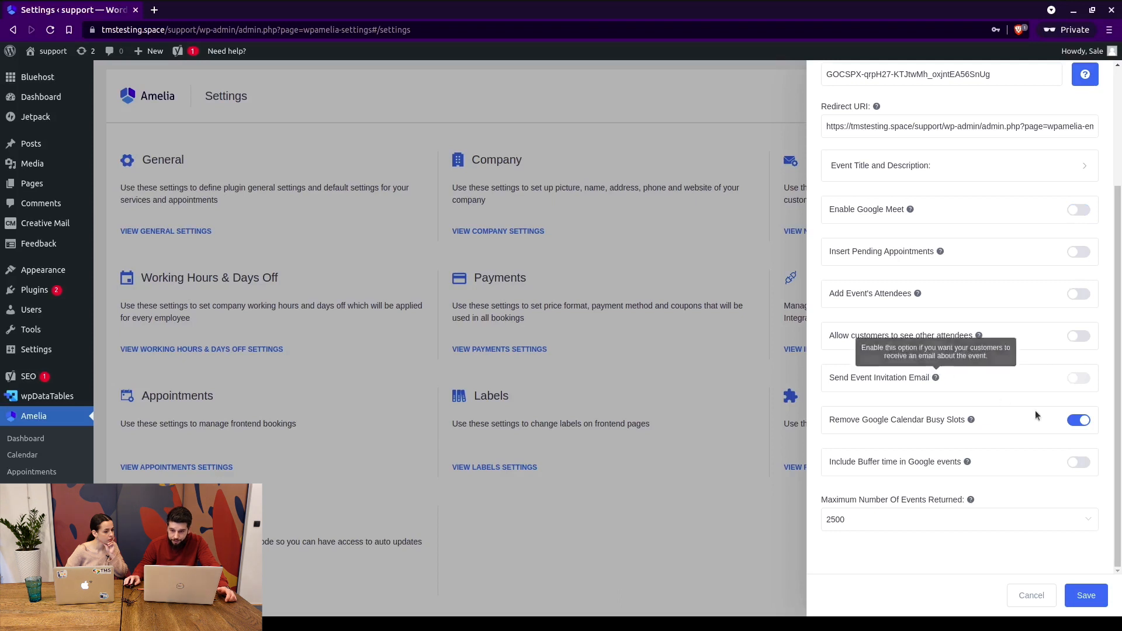
click(1075, 419)
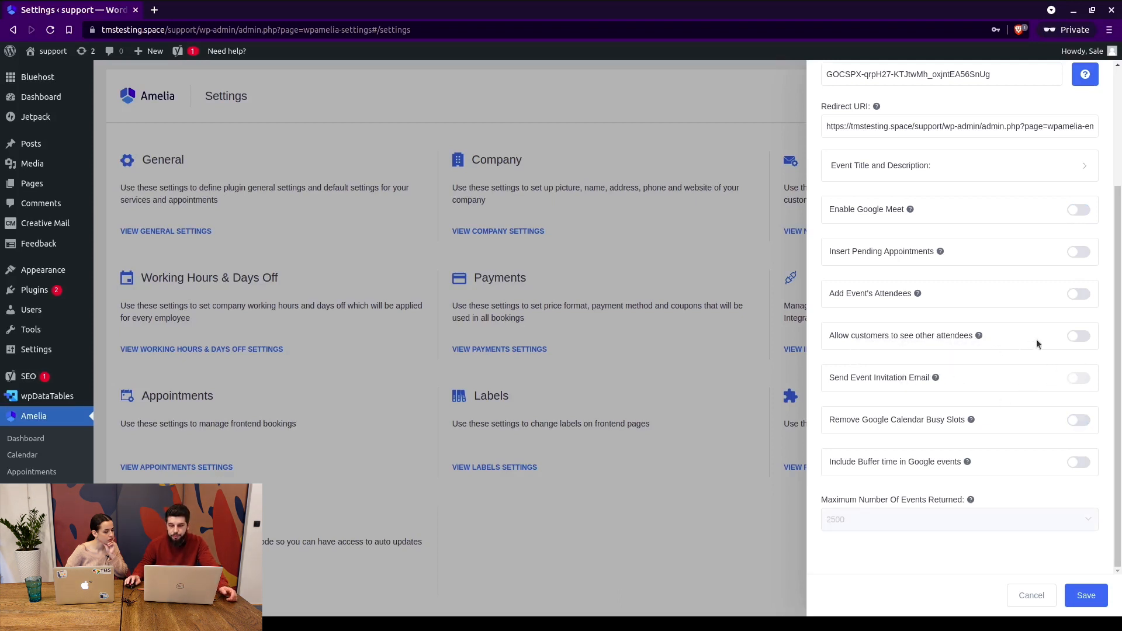
click(1083, 295)
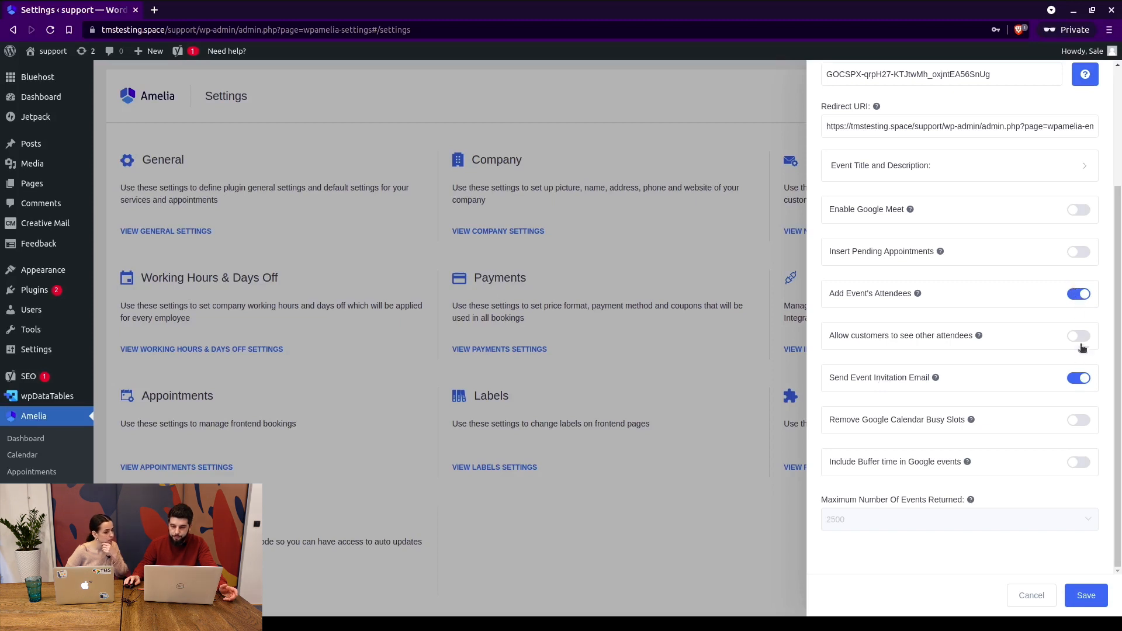
click(1079, 295)
click(1081, 426)
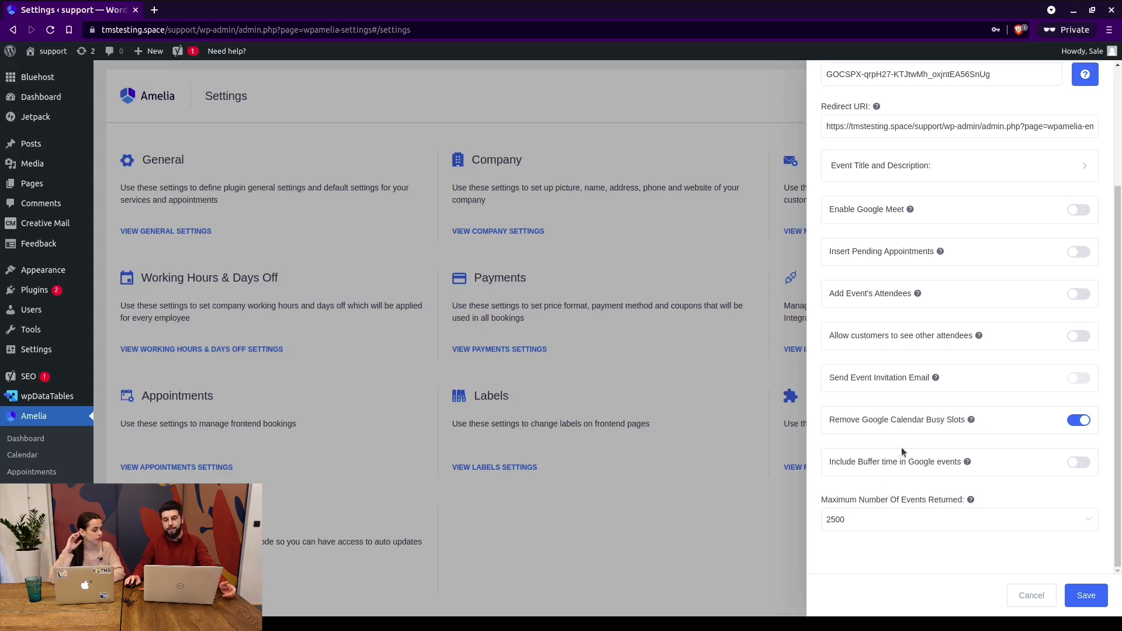
drag(882, 420, 938, 419)
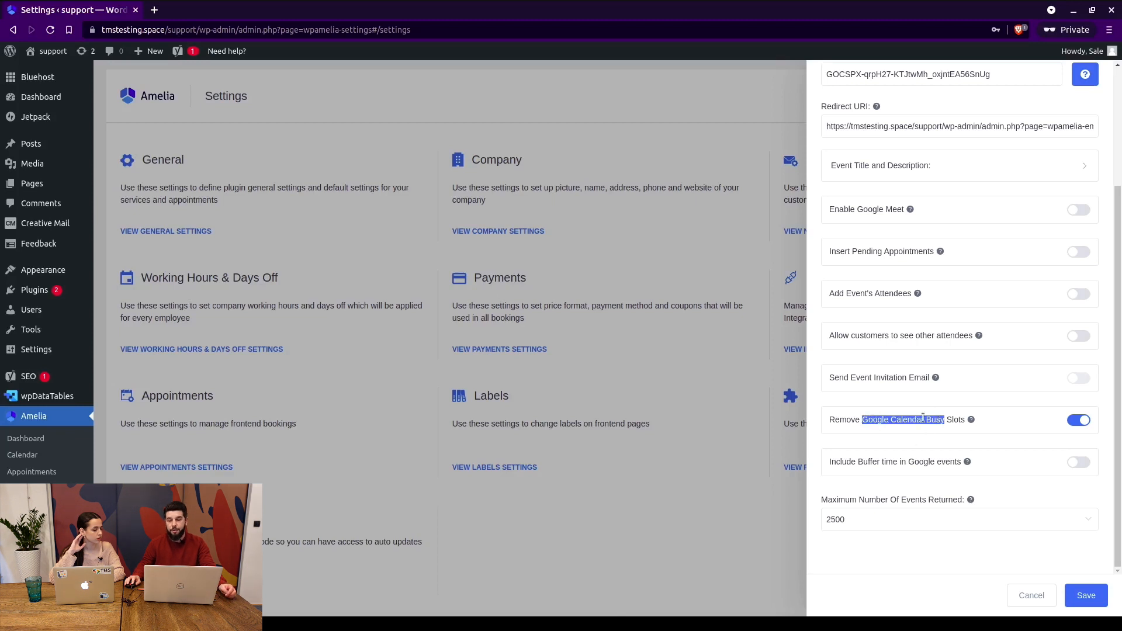
click(900, 414)
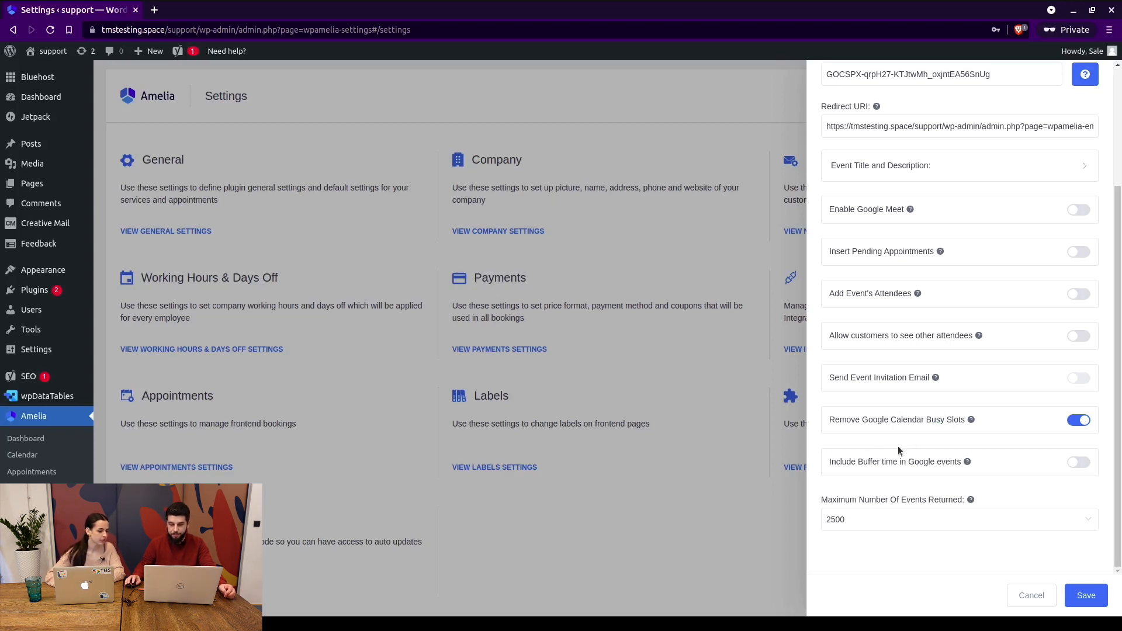
click(856, 518)
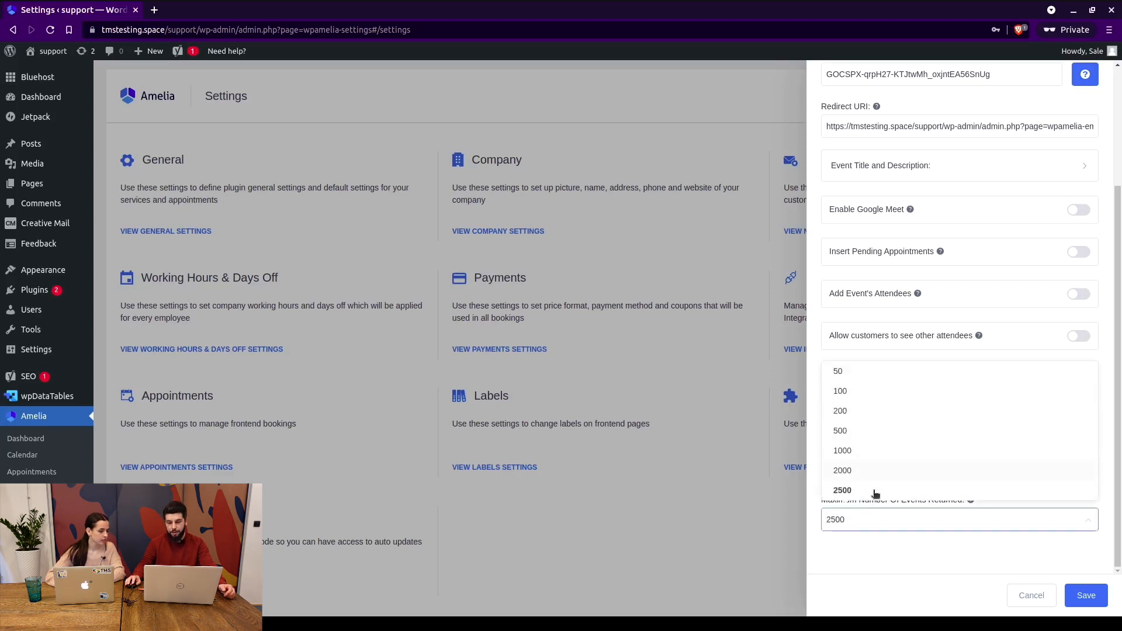
click(878, 545)
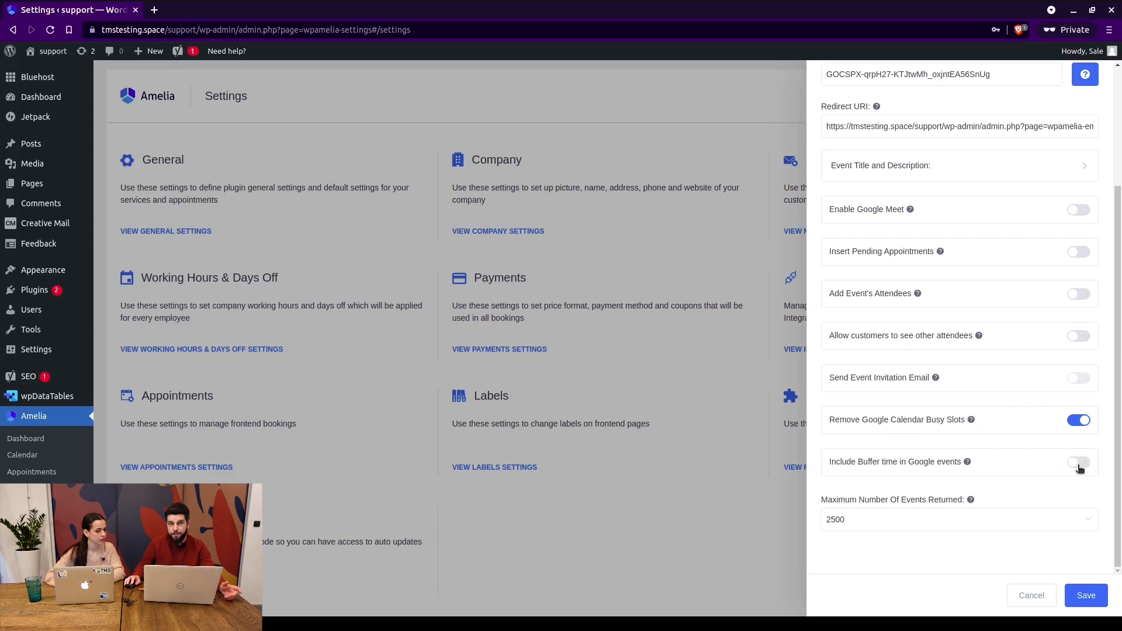
Cancel the Google Calendar settings and open Appointments Settings.
click(1040, 602)
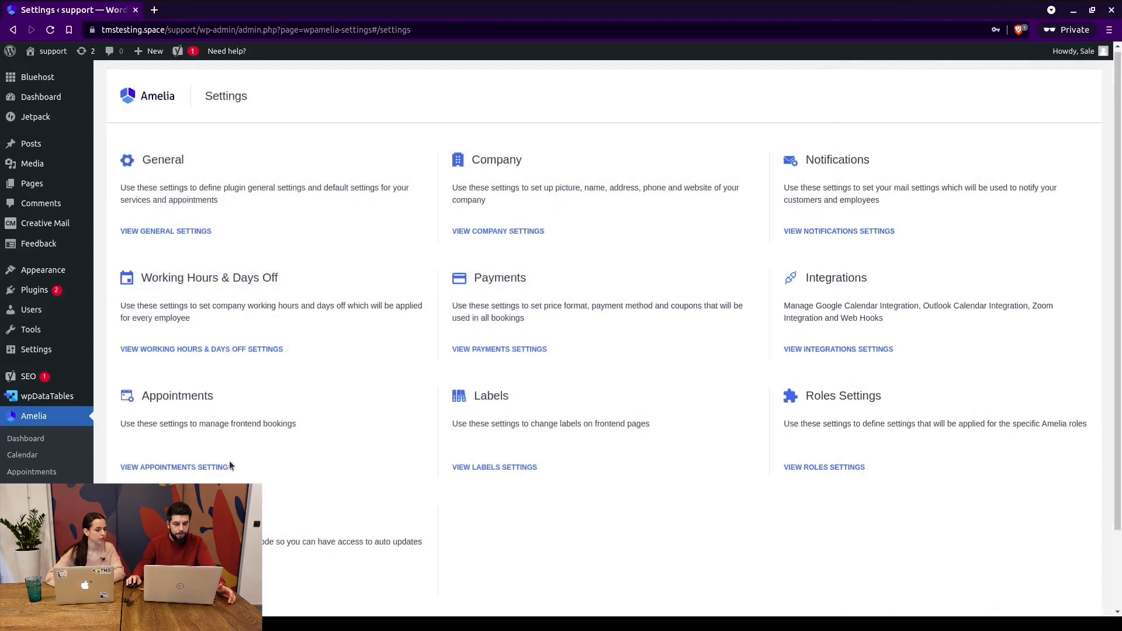
click(216, 468)
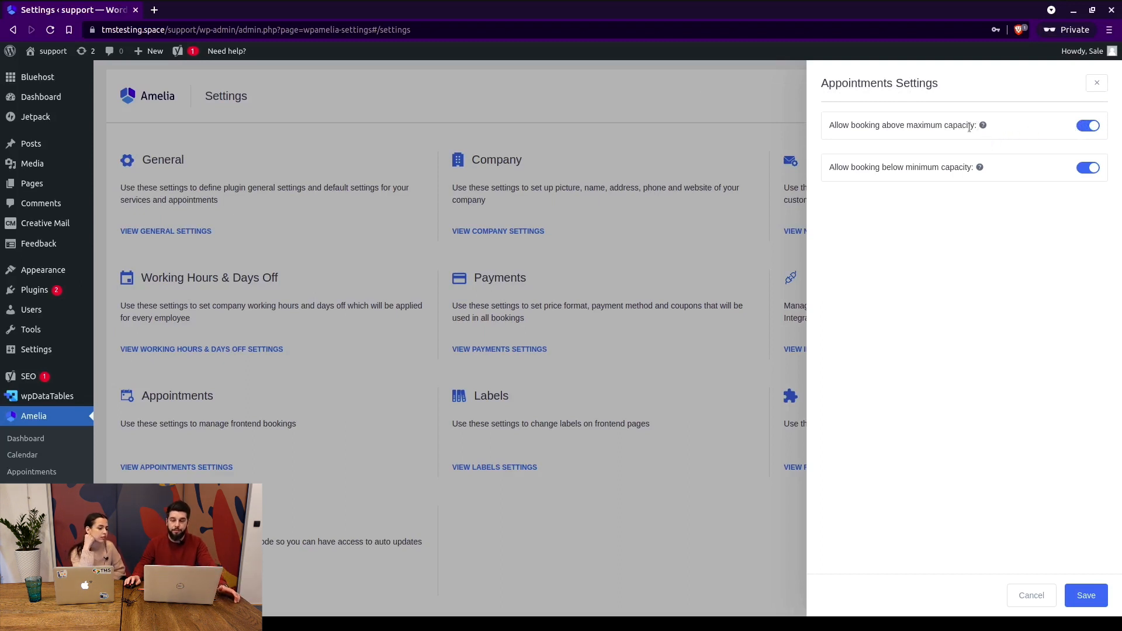
mouse_move(983, 126)
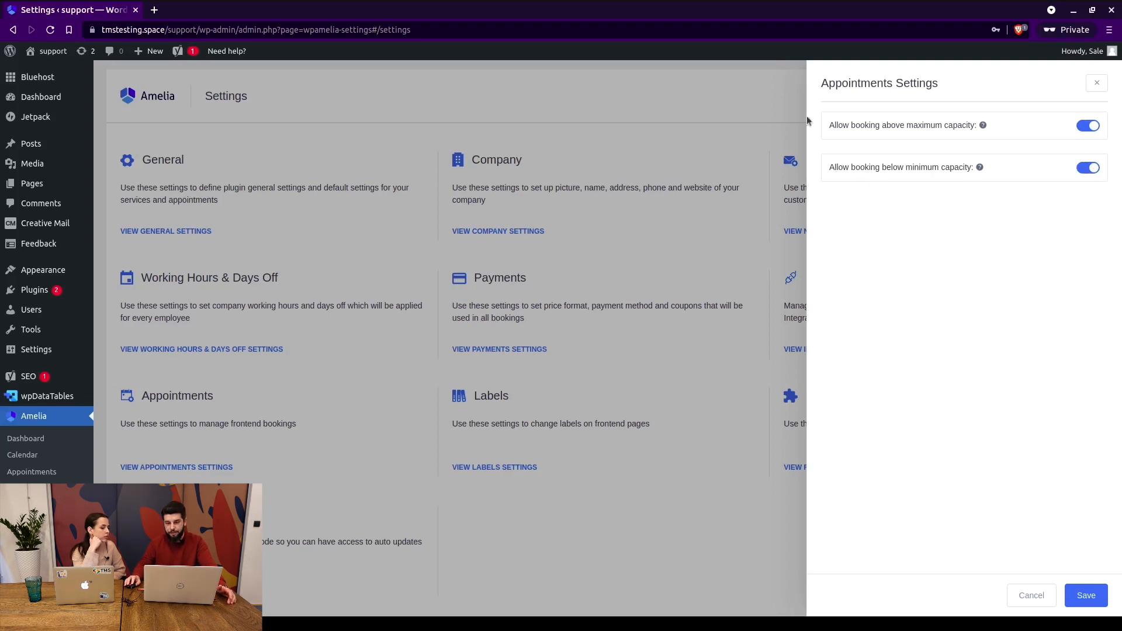
Toggle booking below minimum and above maximum capacity off and back on.
click(1087, 171)
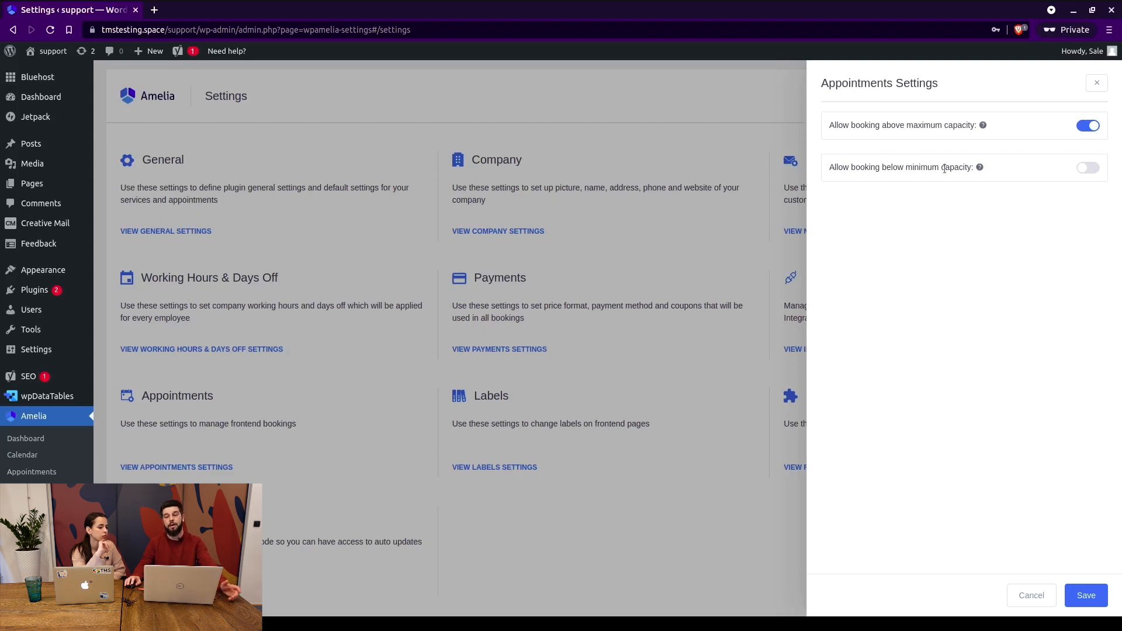
click(1089, 167)
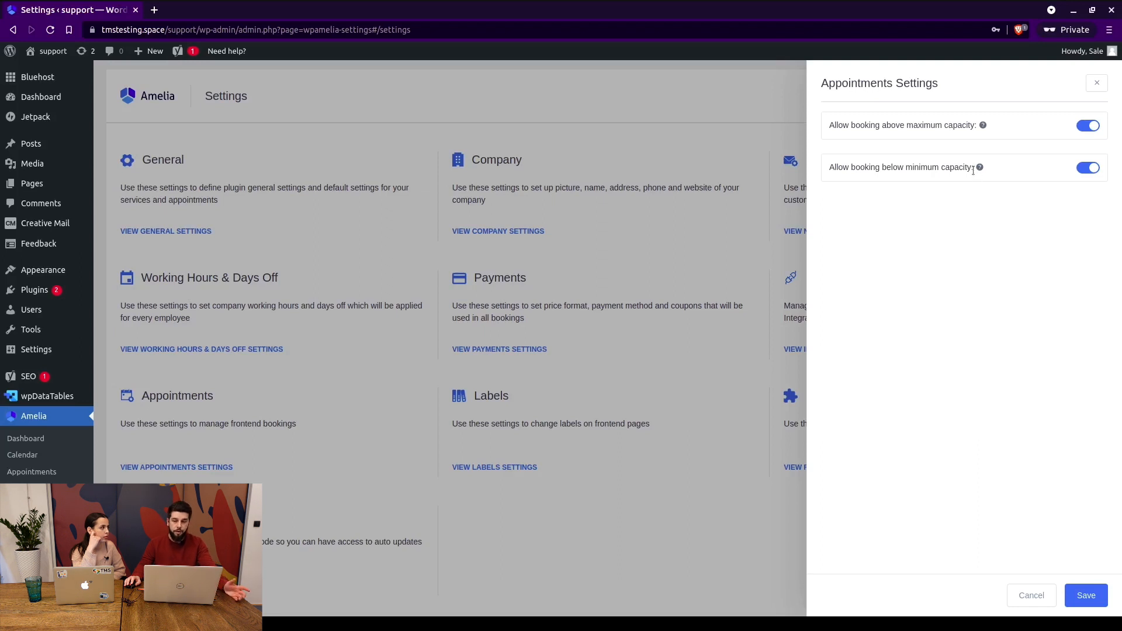
click(1088, 127)
click(1089, 127)
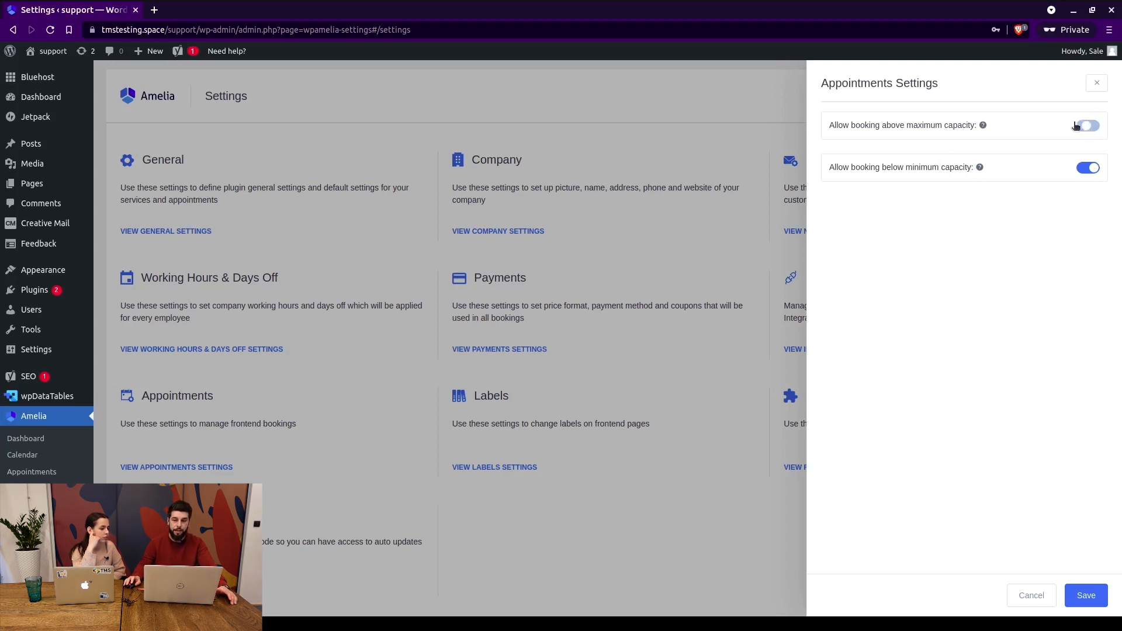
Close Appointments Settings, open Labels Settings and enable custom labels.
click(784, 435)
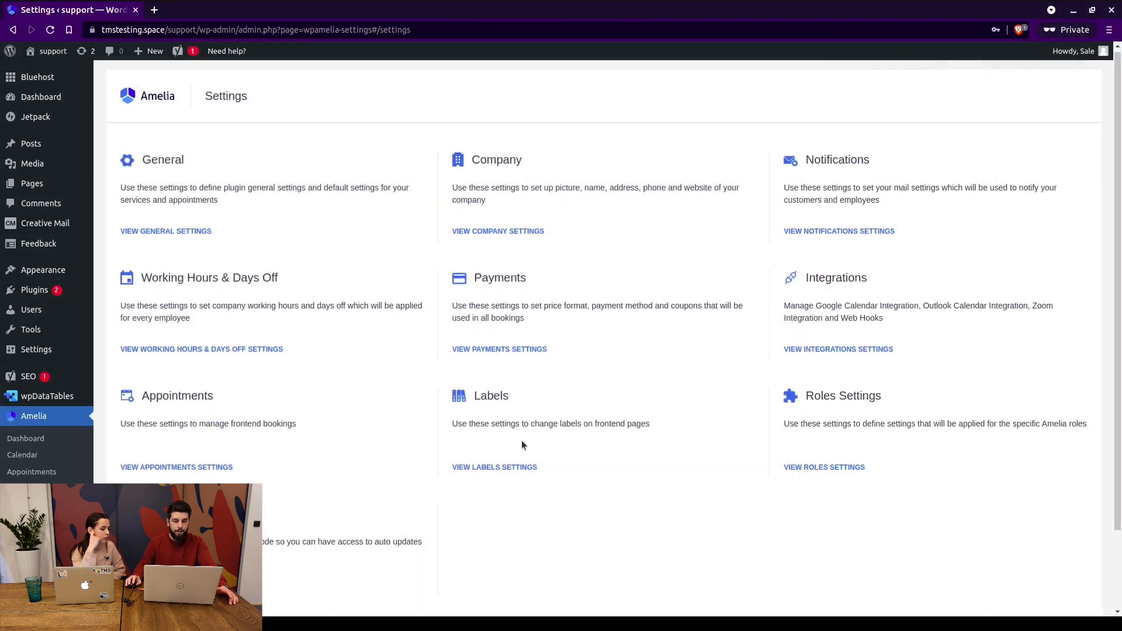
click(504, 468)
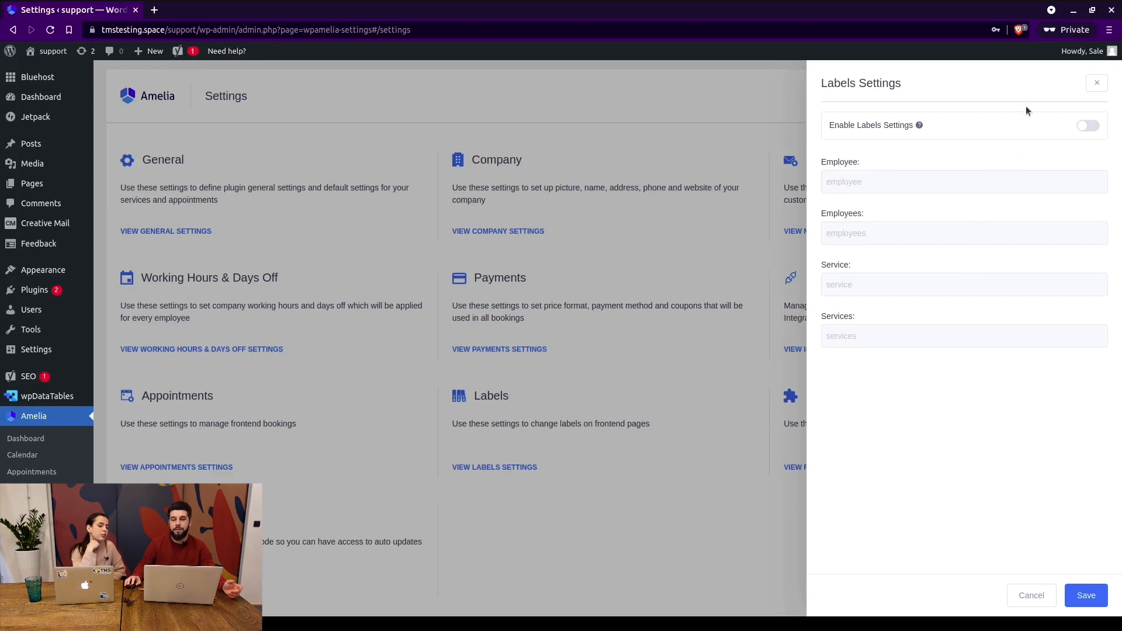
click(1085, 126)
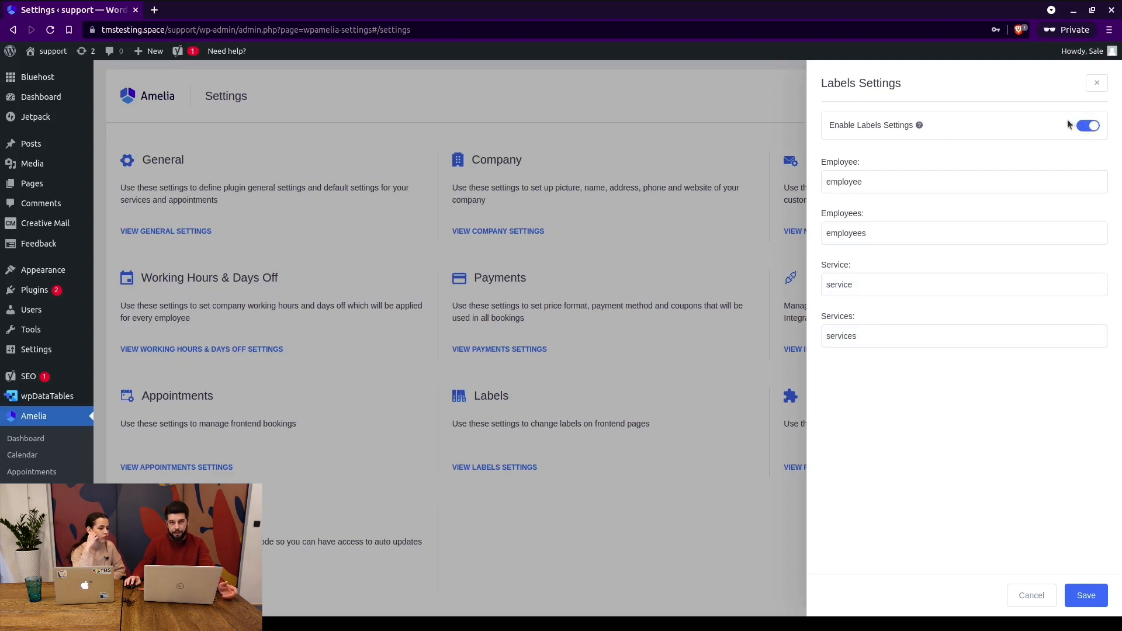
Review the employee and service label text, then turn custom labels off and close the panel.
double_click(856, 182)
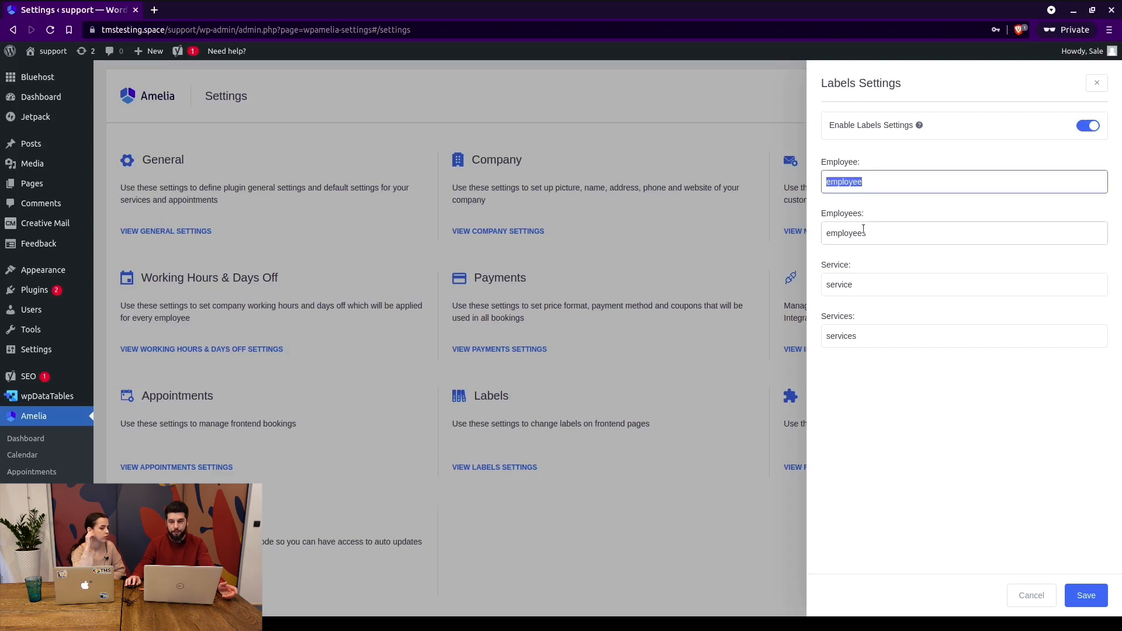
double_click(841, 278)
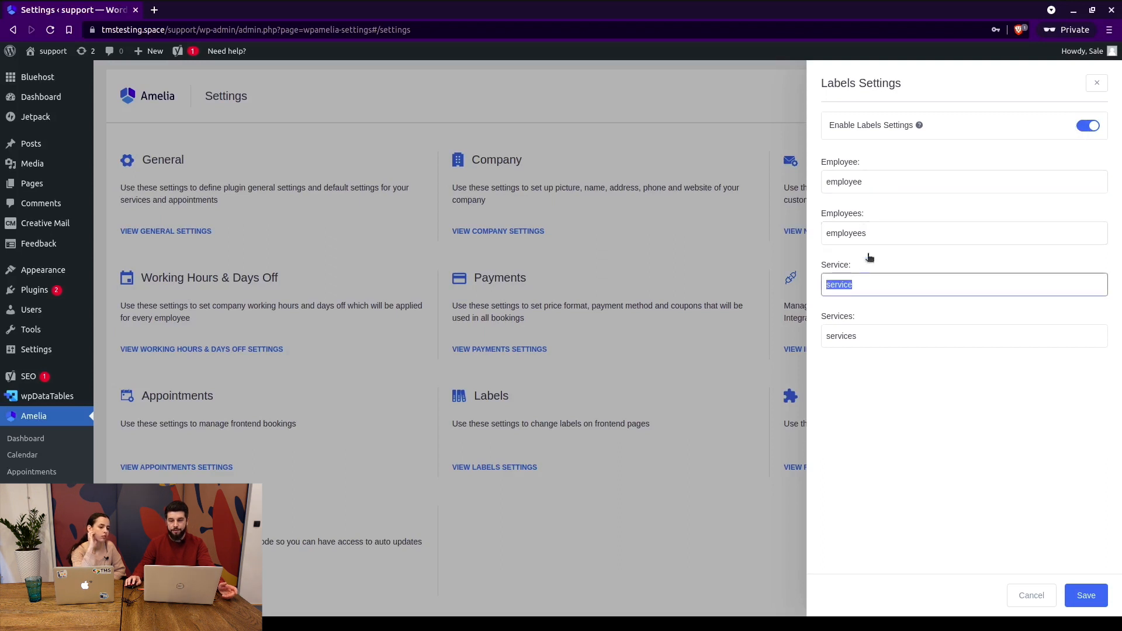
click(1089, 128)
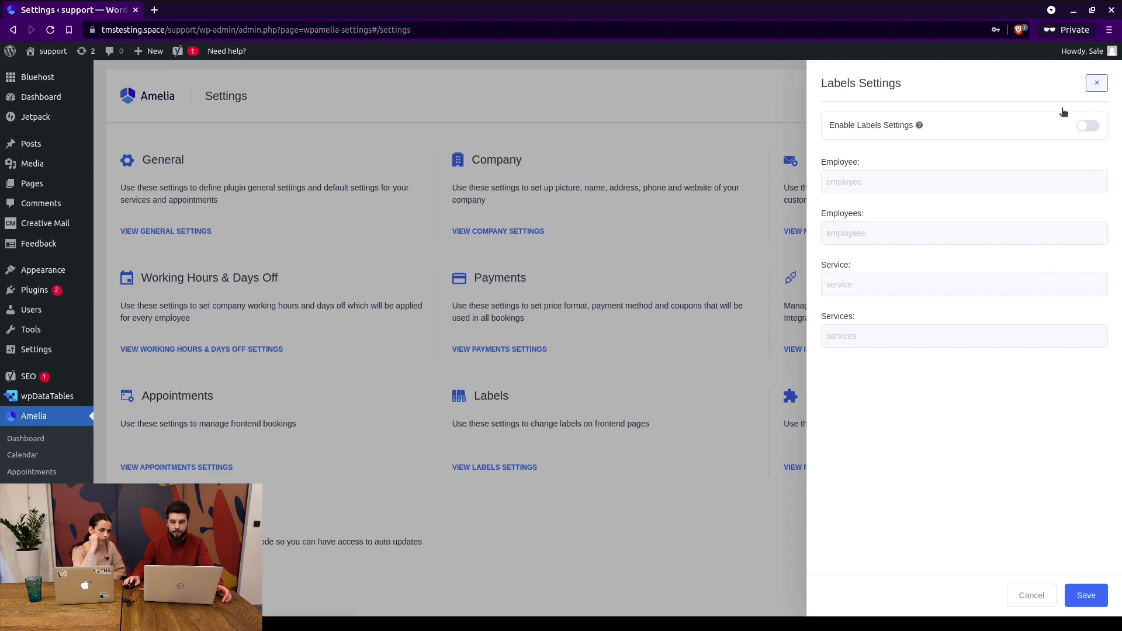
click(1097, 83)
Open Roles Settings and review the Employee Panel page URL and its shortcode help.
click(813, 467)
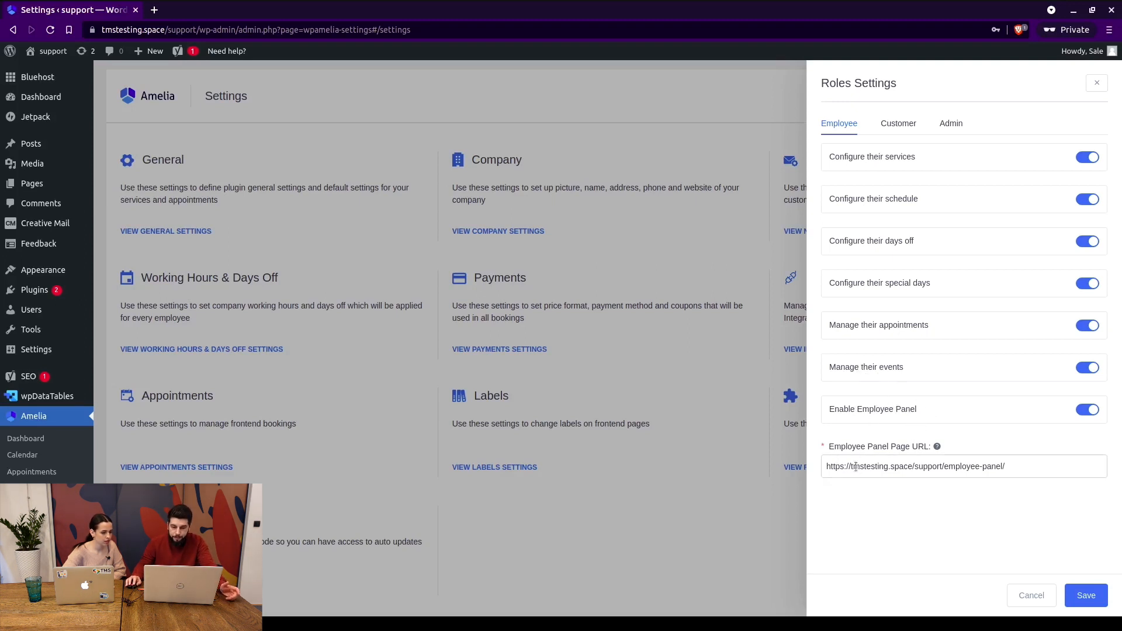
drag(832, 467, 1004, 467)
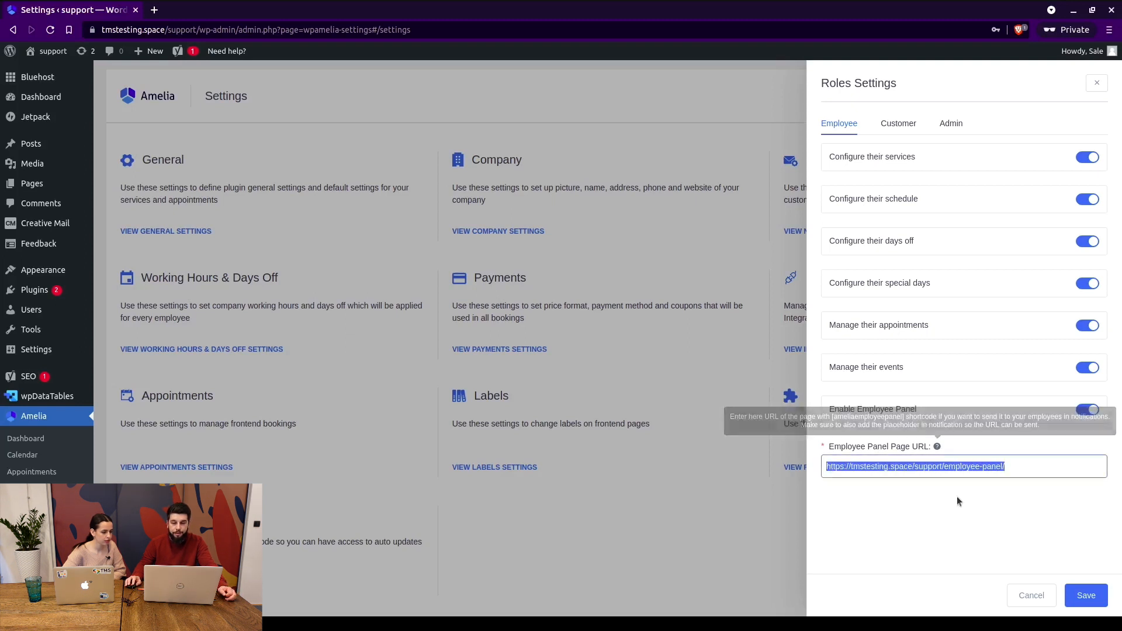
mouse_move(936, 443)
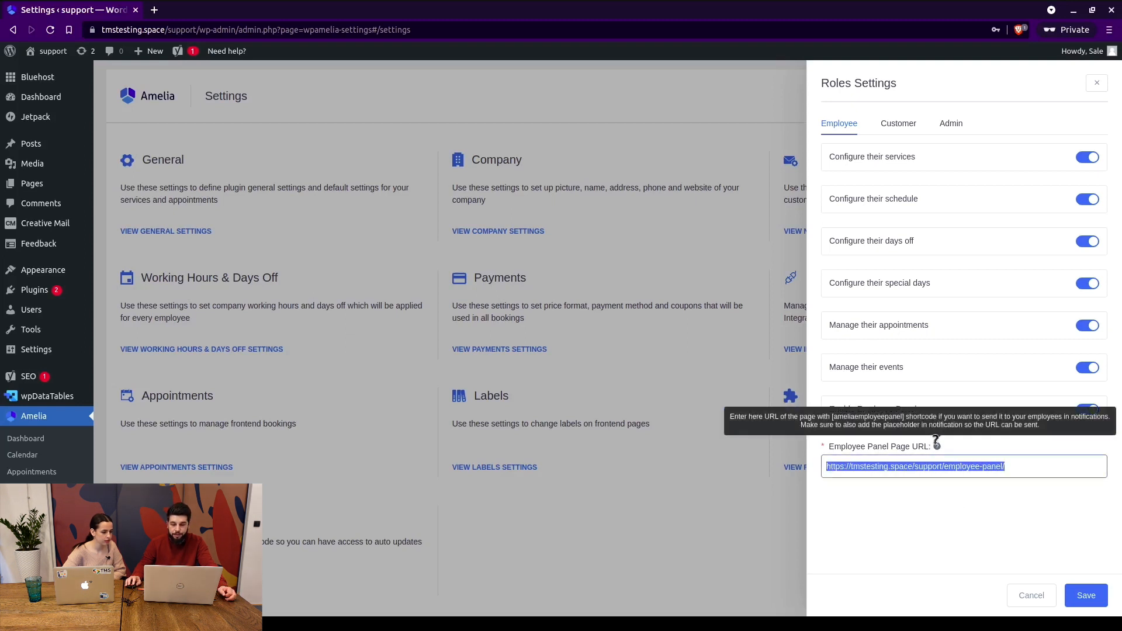
double_click(851, 417)
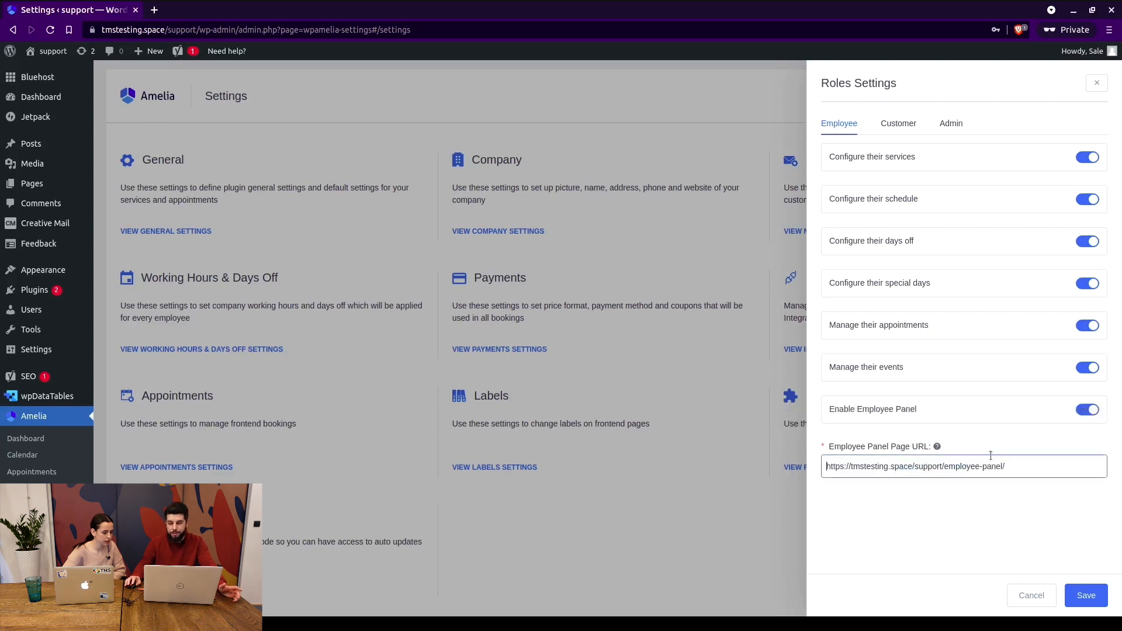
click(900, 128)
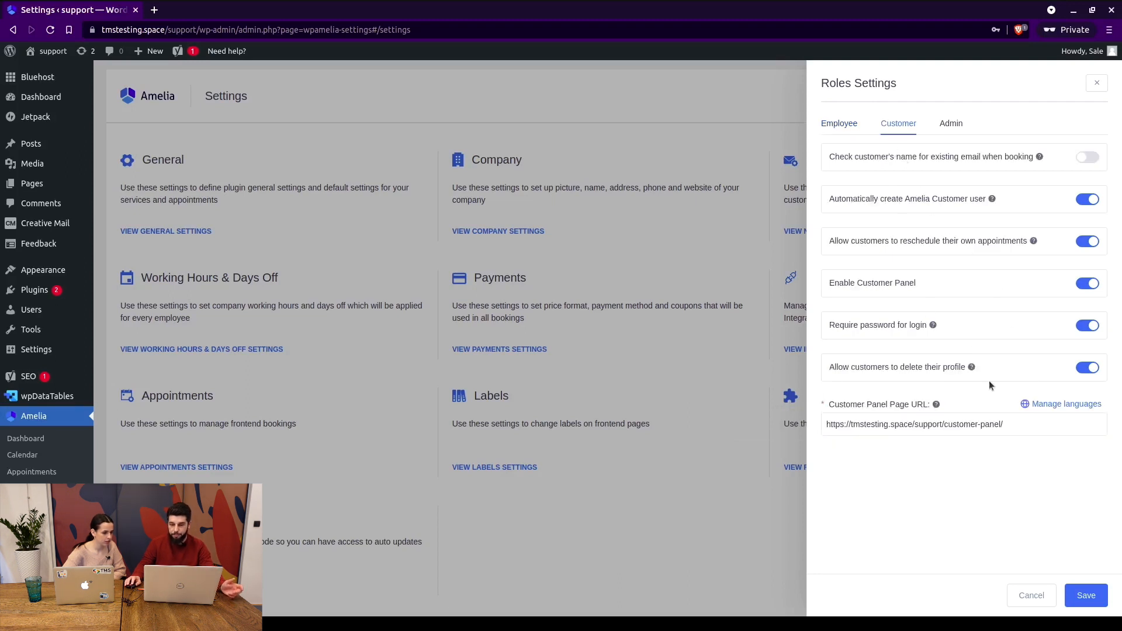
mouse_move(935, 402)
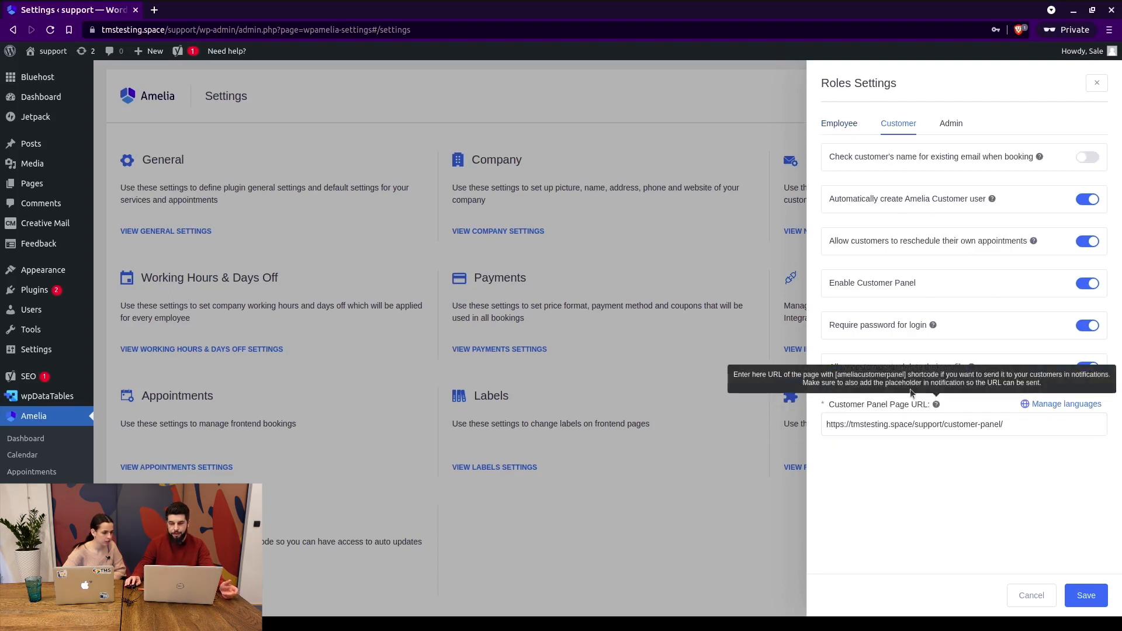
double_click(885, 379)
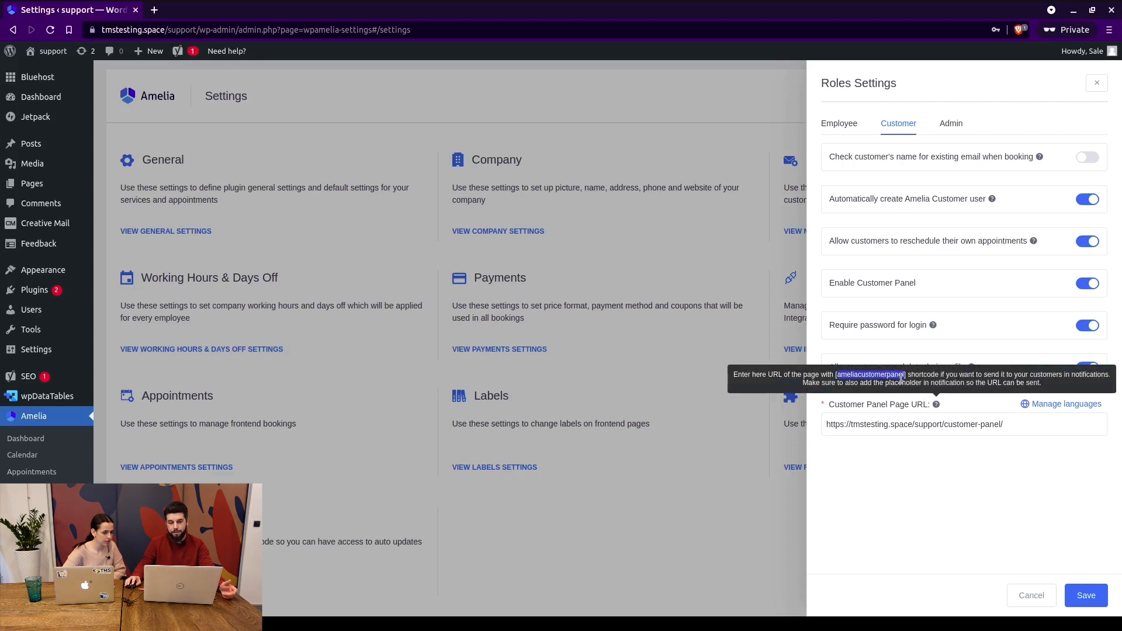
click(973, 424)
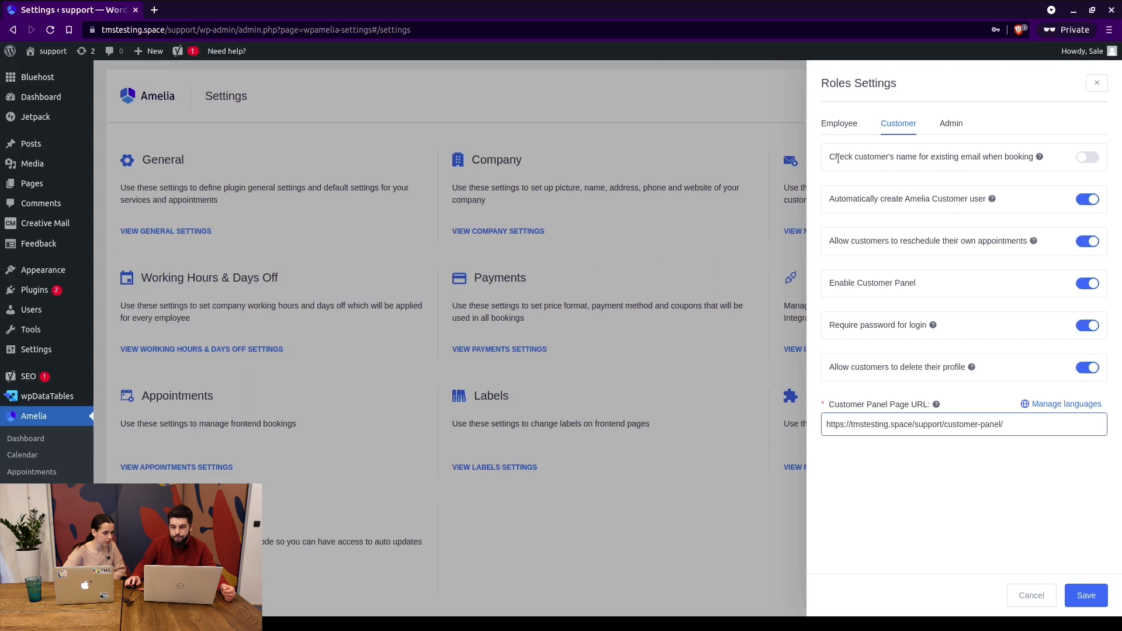
drag(838, 158, 1035, 159)
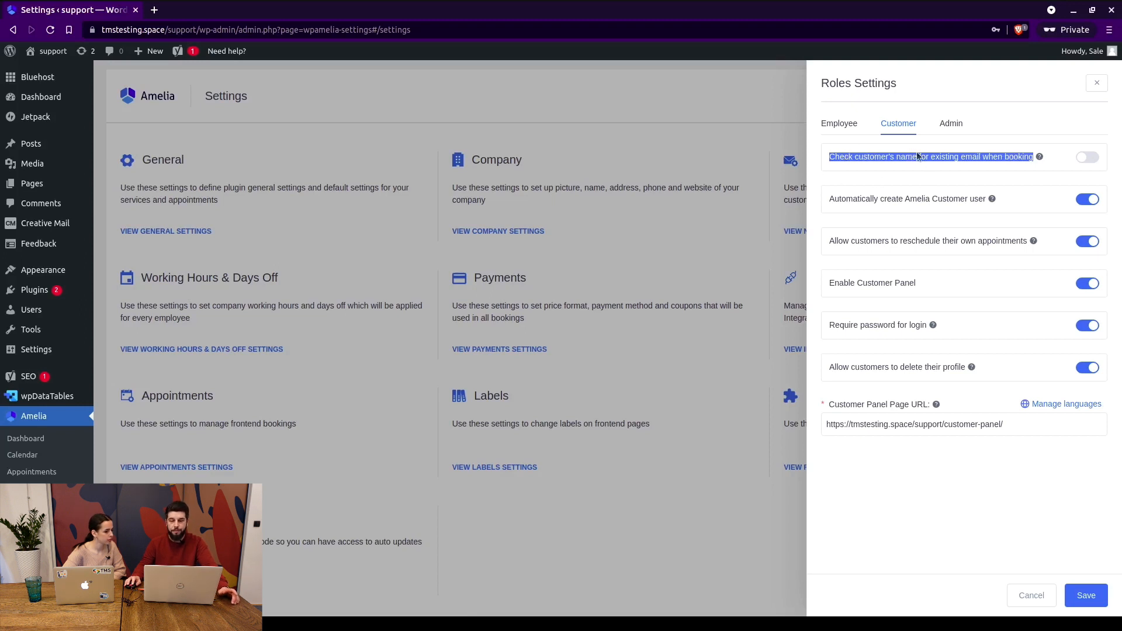
click(852, 156)
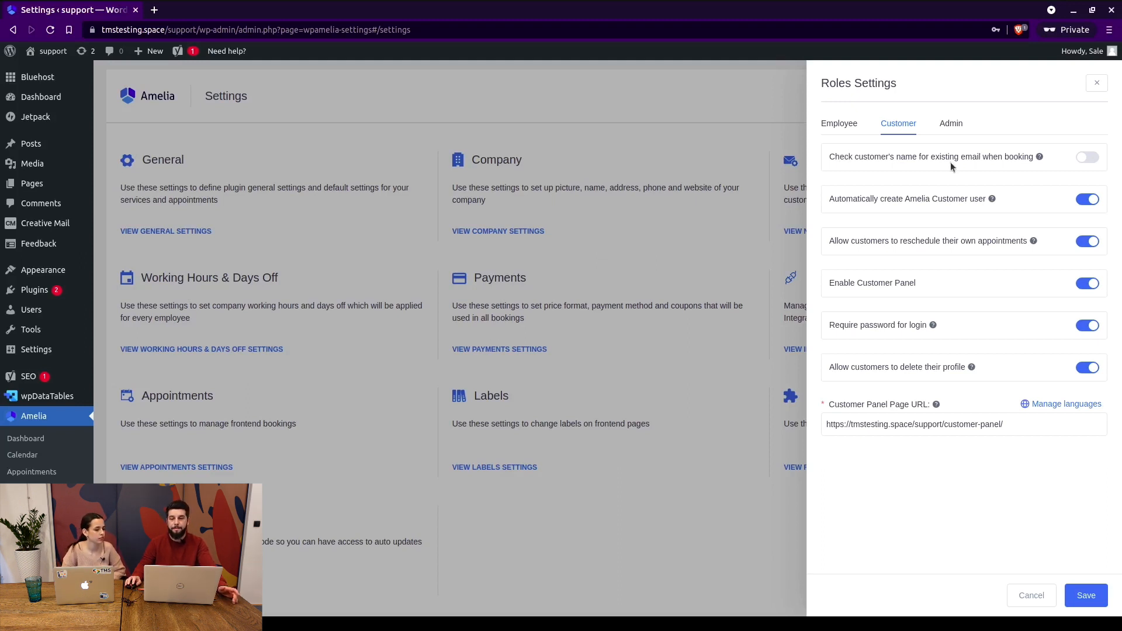
drag(841, 154, 939, 157)
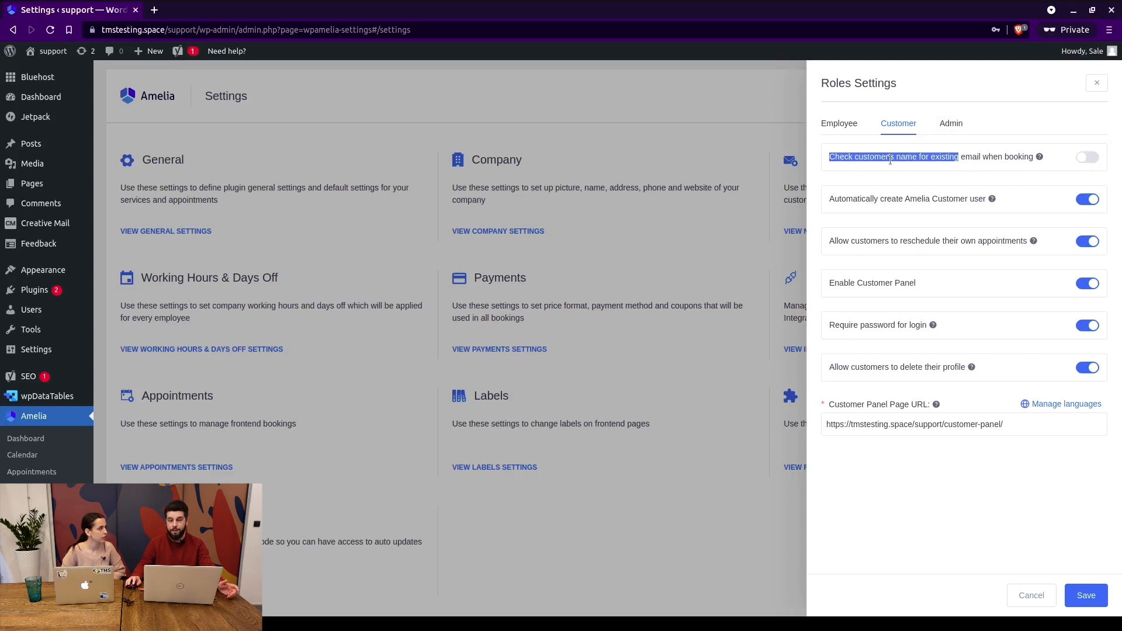
click(854, 209)
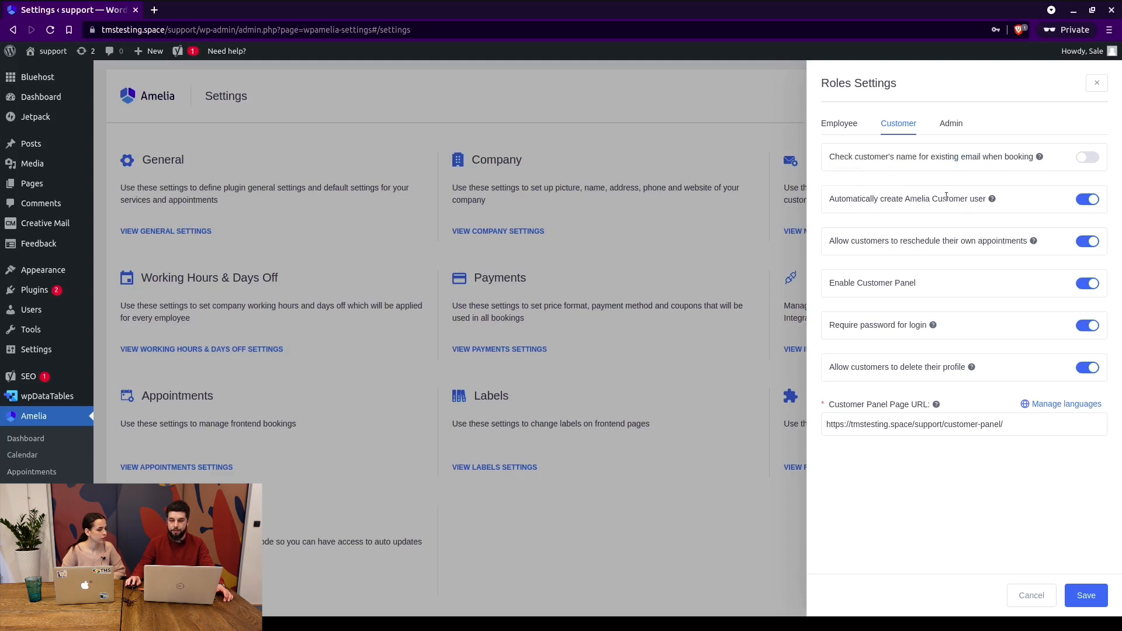
drag(905, 200, 986, 200)
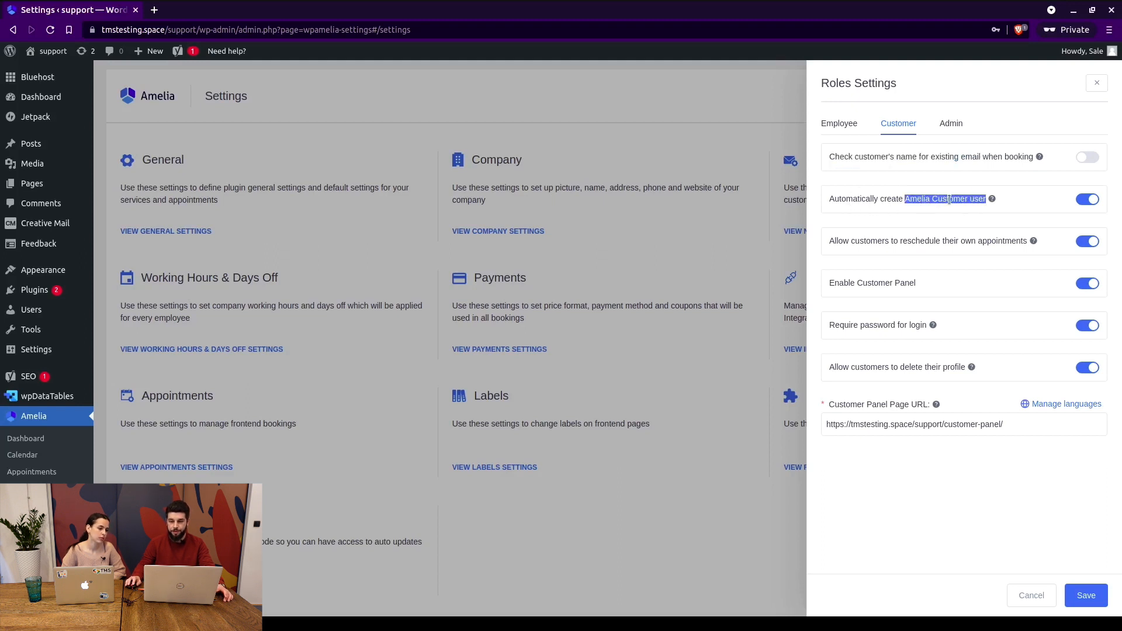
drag(906, 200, 959, 200)
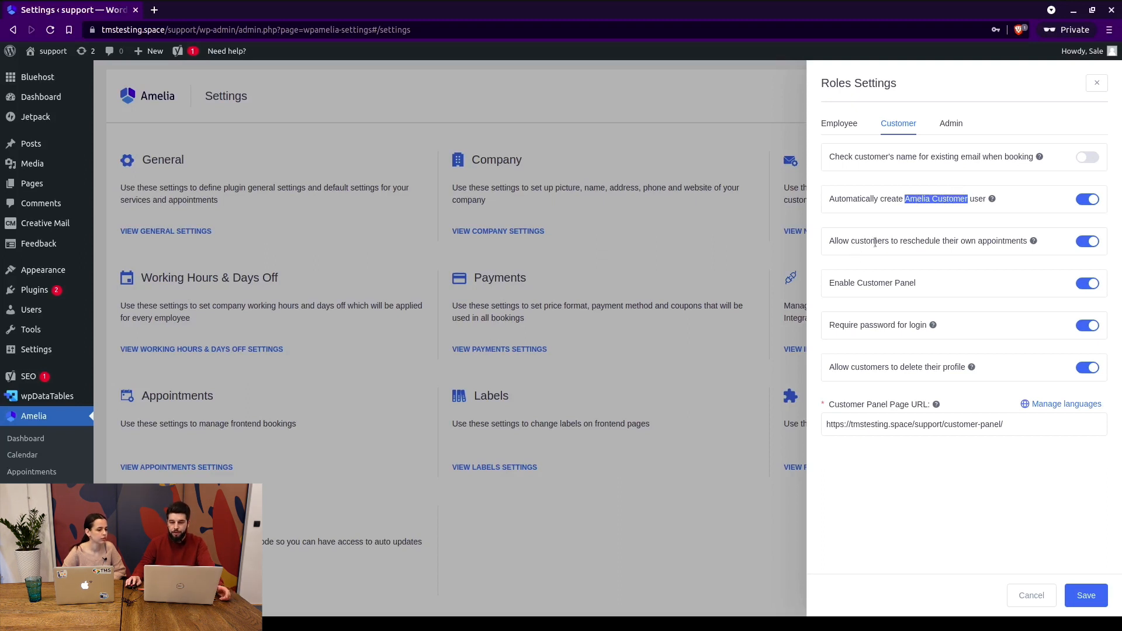
drag(830, 240, 941, 241)
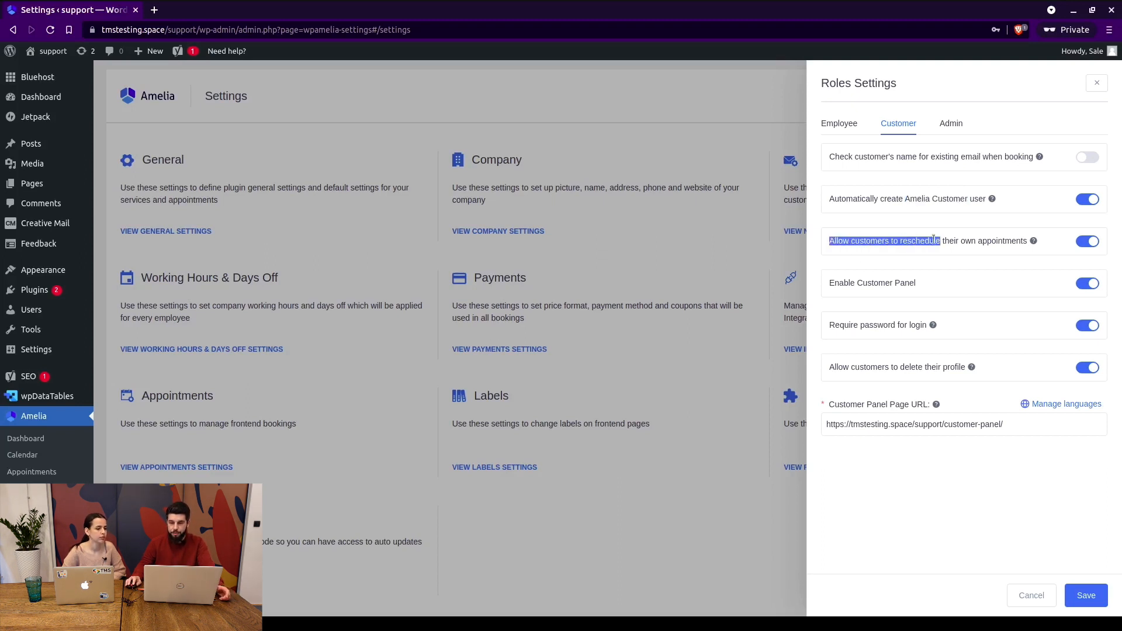
click(934, 239)
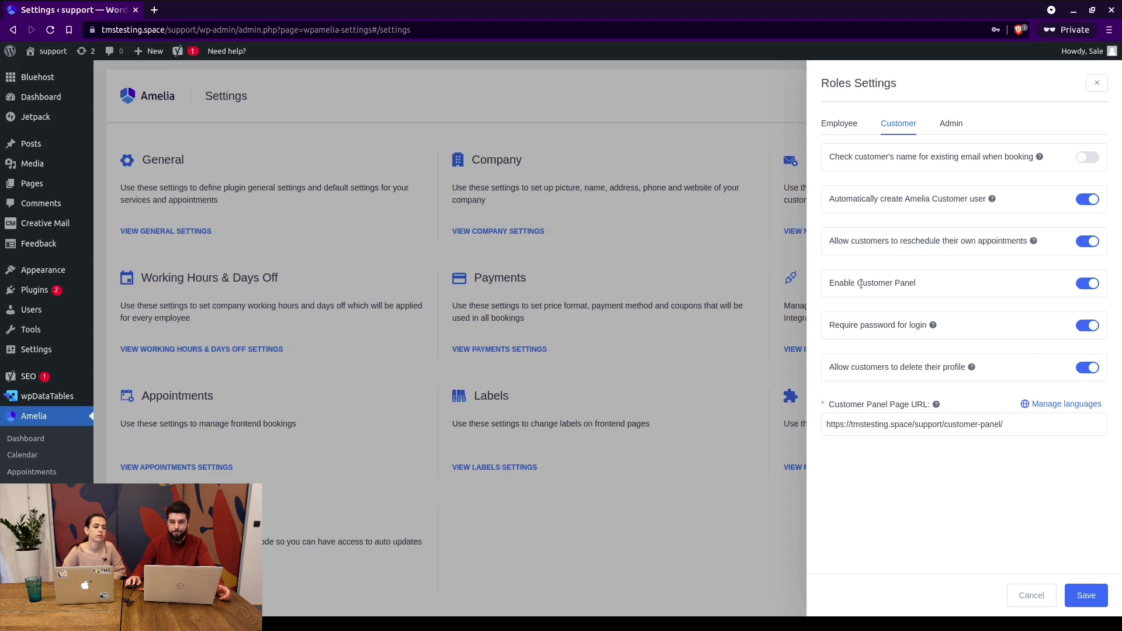
drag(830, 325, 897, 325)
double_click(847, 325)
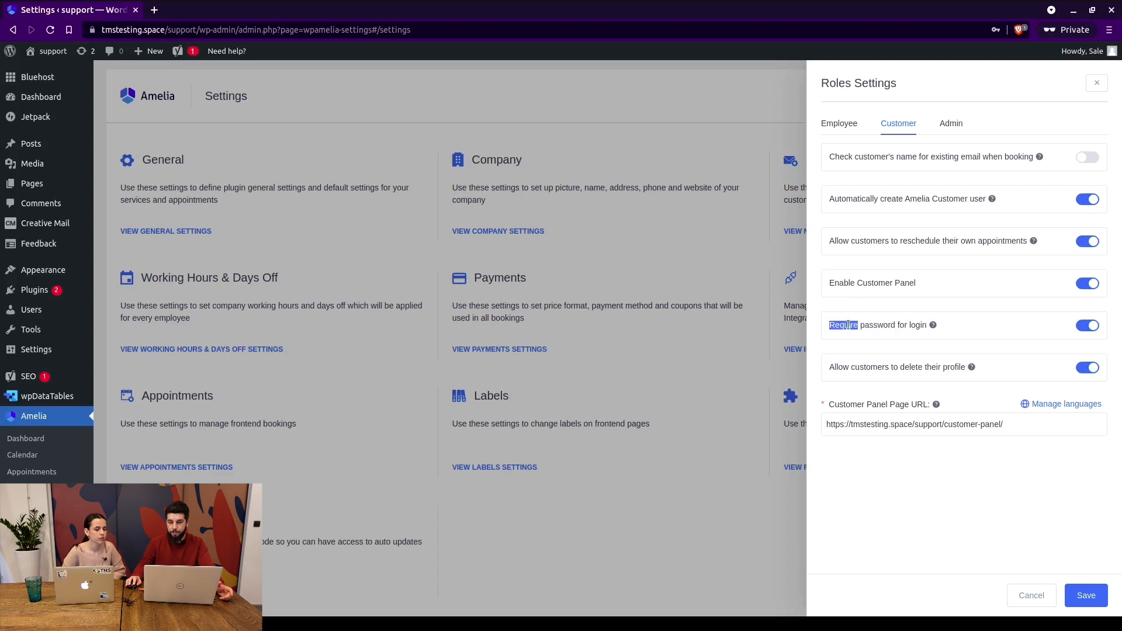
Toggle 'Require password for login' off and back on, then show the Admin tab.
click(886, 321)
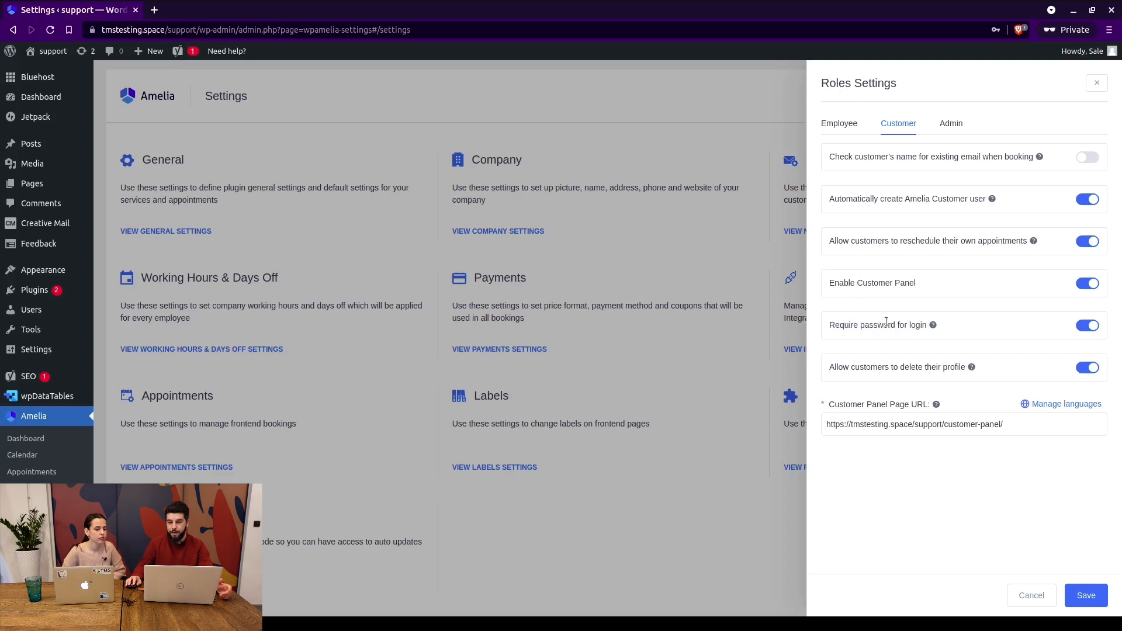
click(1089, 327)
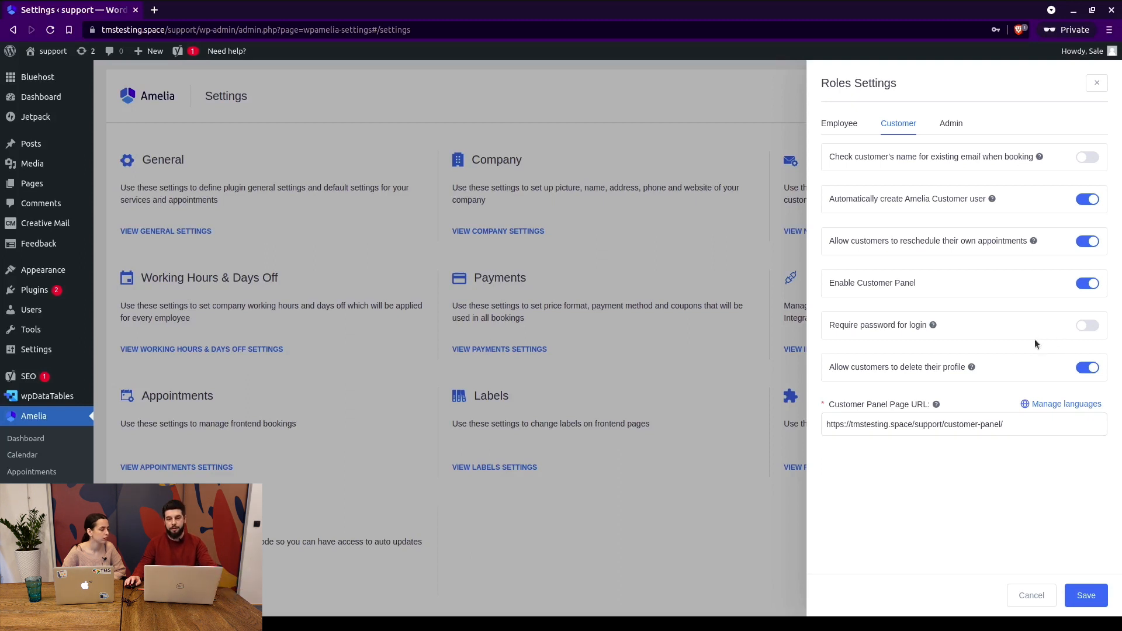
click(1080, 329)
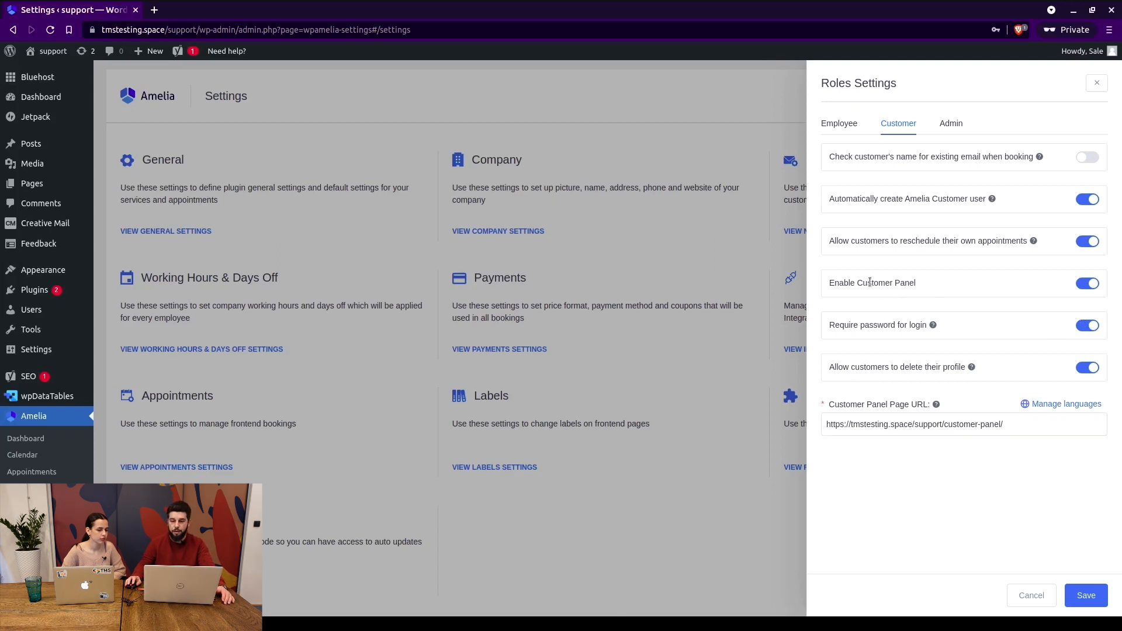
click(952, 124)
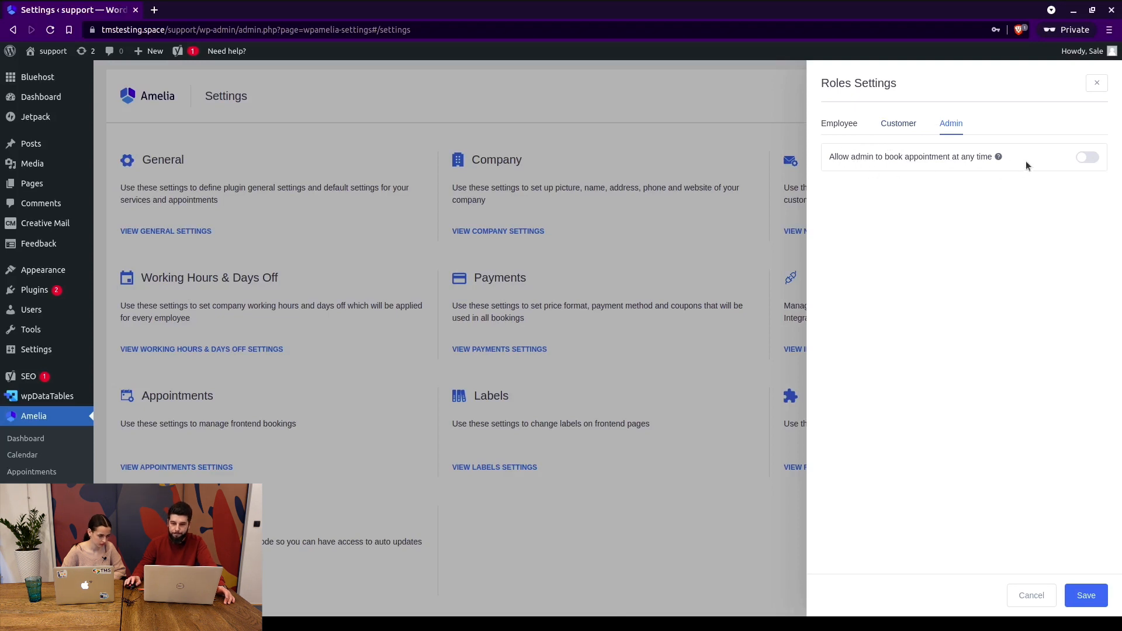
Review the admin 'book appointment at any time' option, then close Roles Settings unchanged.
drag(830, 156, 949, 158)
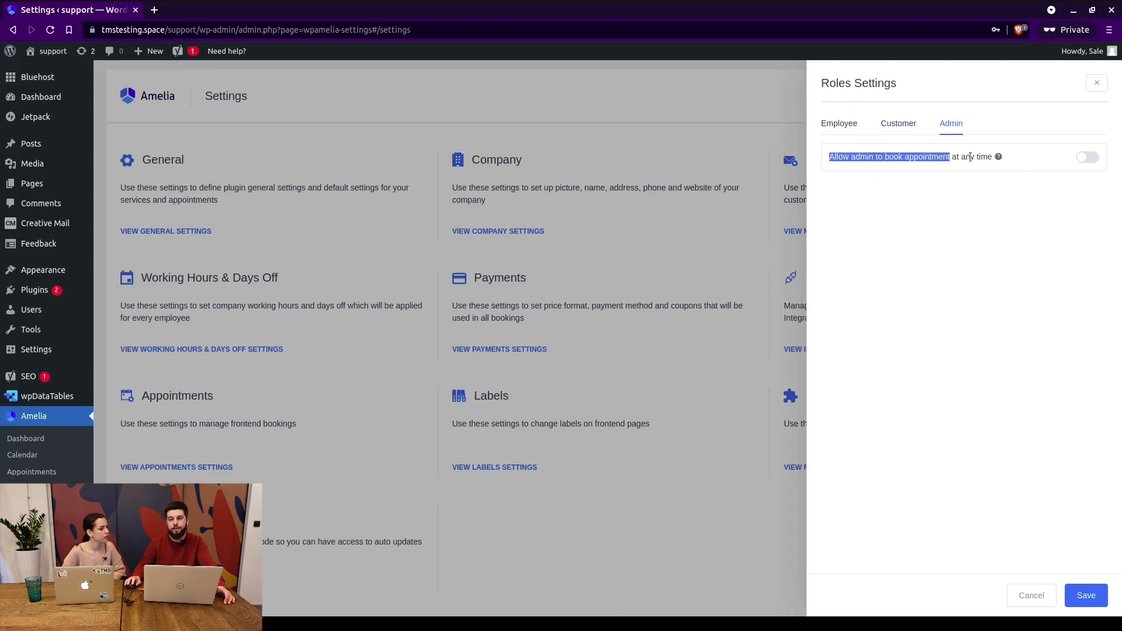
click(936, 159)
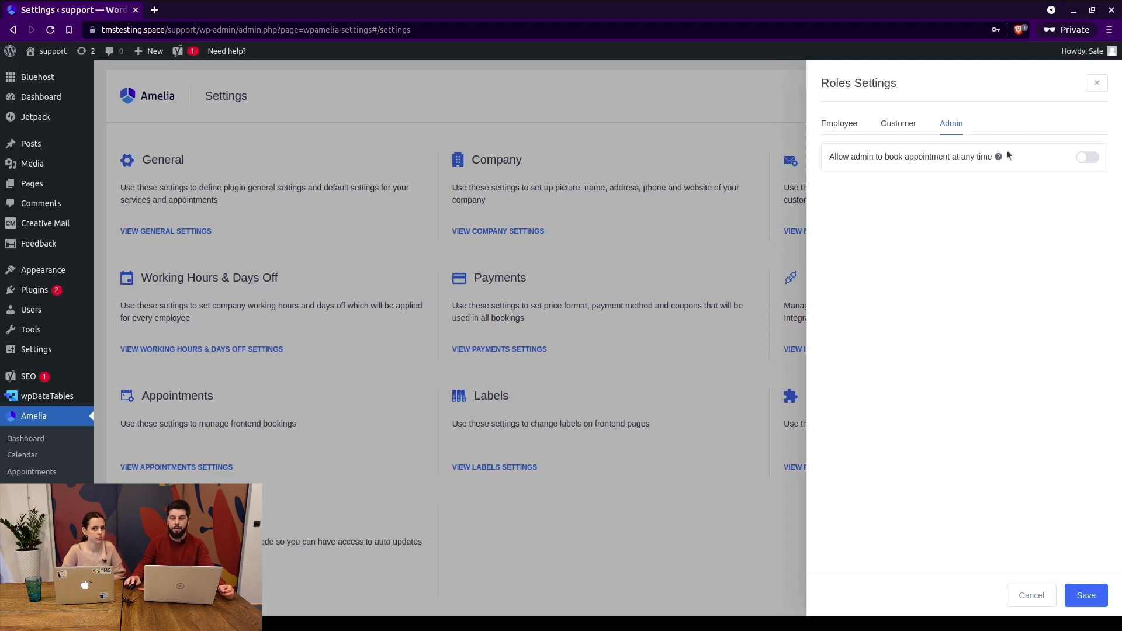
click(1096, 84)
Open Amelia's Activation Settings and start activation with Envato to reach the Envato API sign-in page.
scroll(551, 449, down, 3)
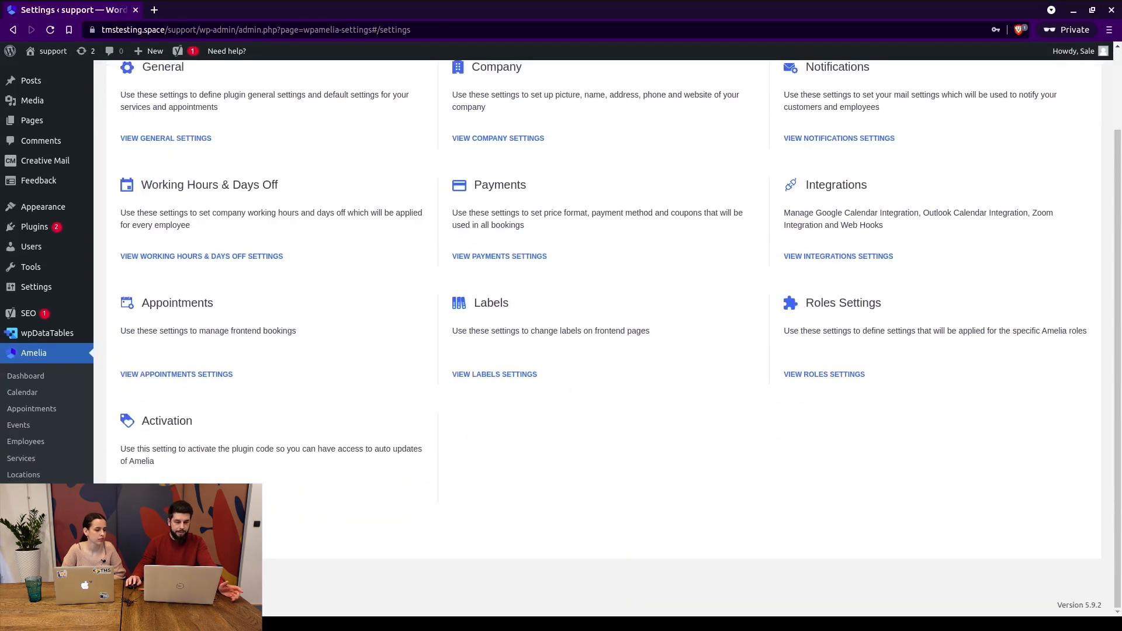
click(169, 493)
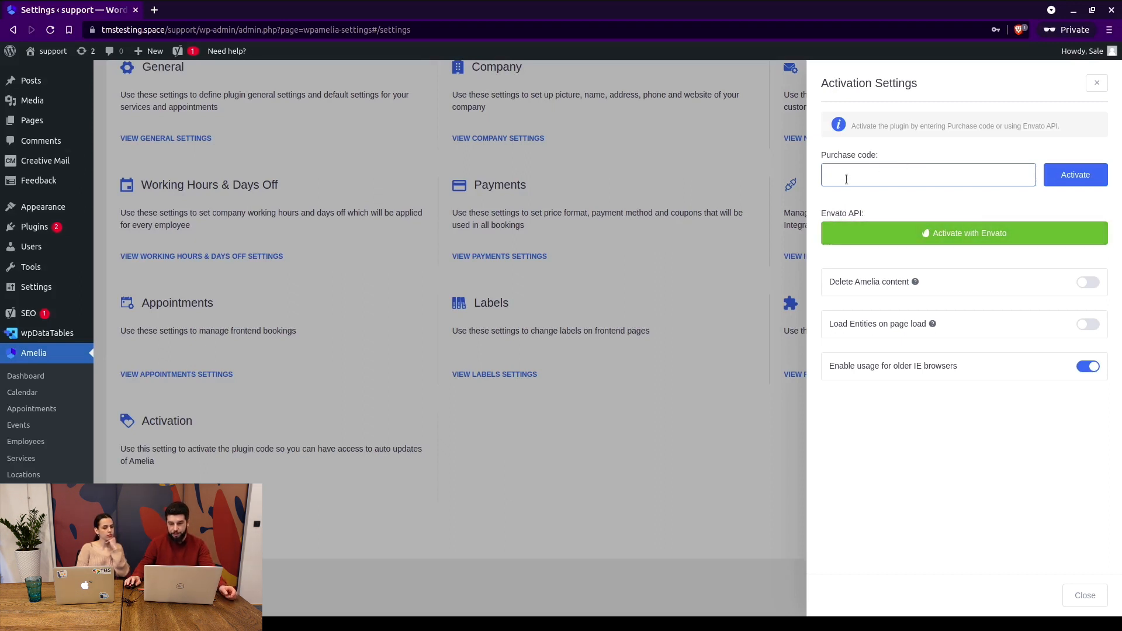
click(957, 234)
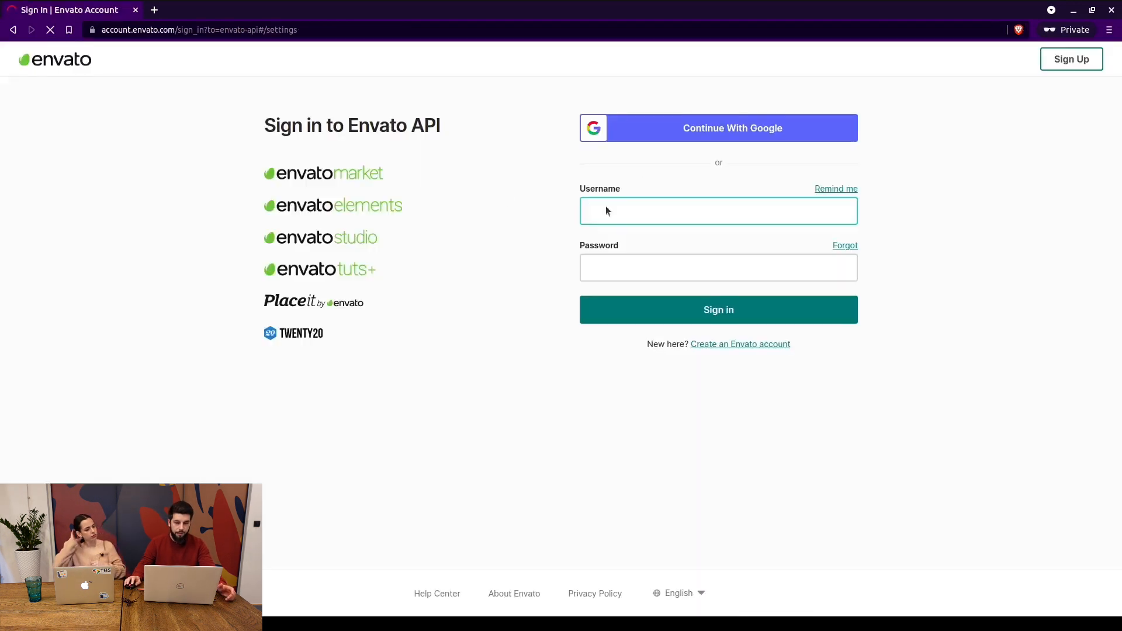
Go back from the Envato sign-in page to the Amelia settings page.
click(12, 29)
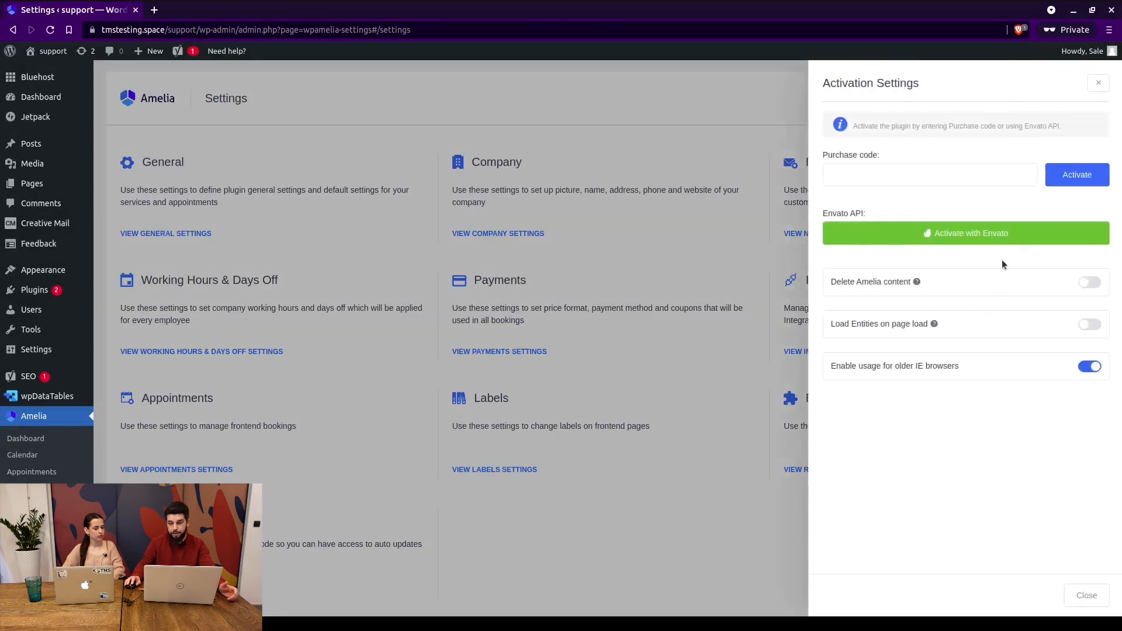
Toggle 'Delete Amelia content' on and then back off, leaving content deletion disabled.
double_click(844, 281)
triple_click(898, 281)
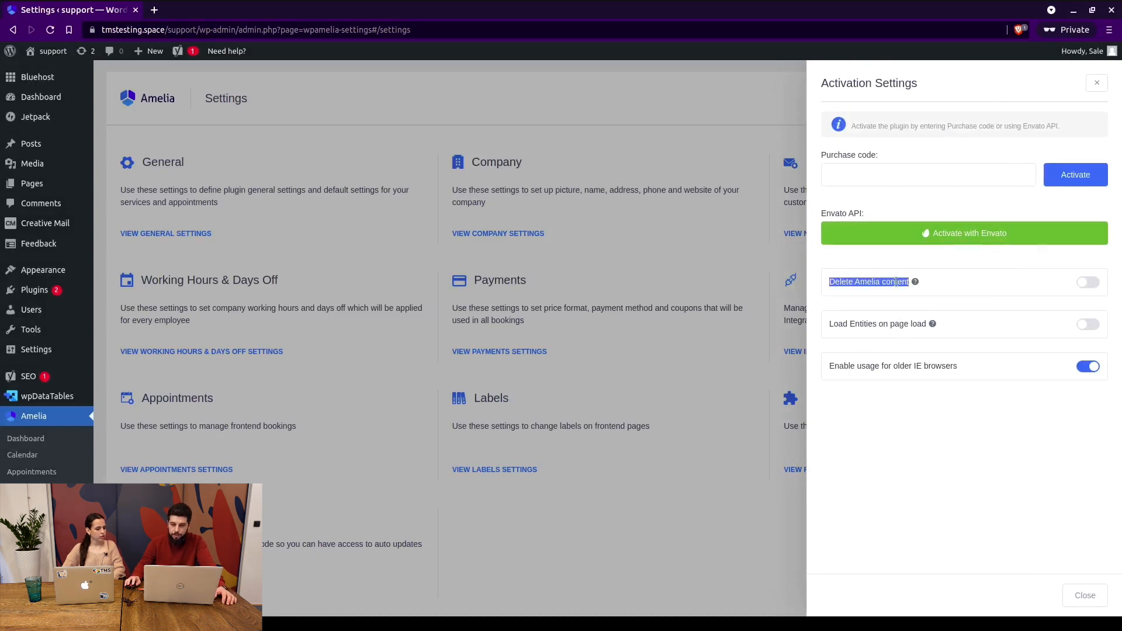
mouse_move(42, 291)
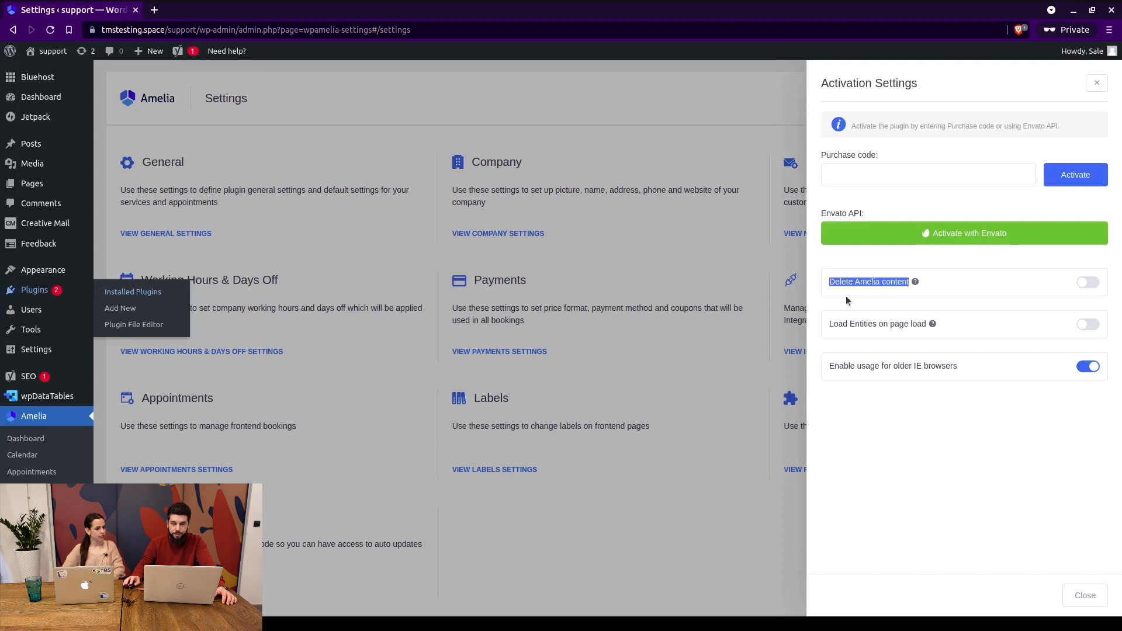
click(981, 286)
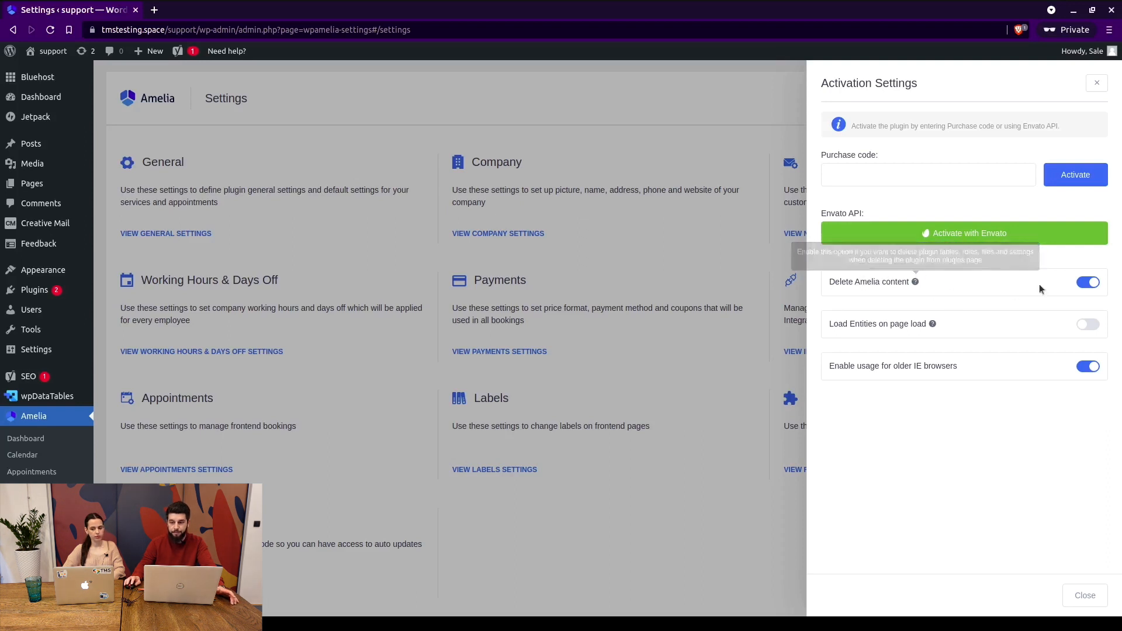
click(1091, 283)
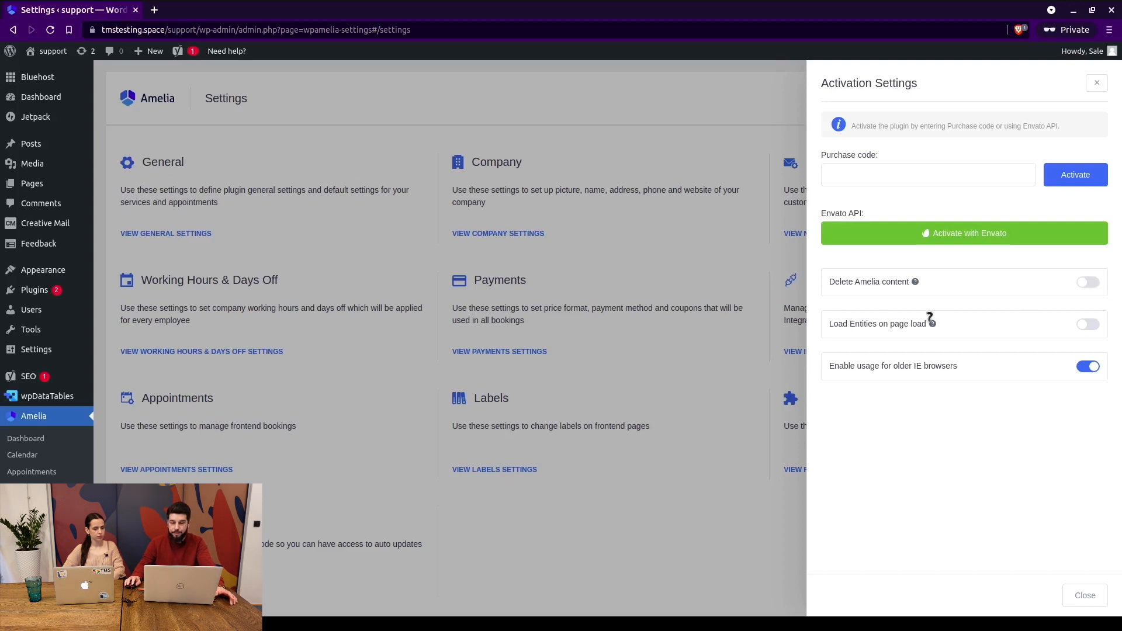
Switch off 'Enable usage for older IE browsers', toggling it before leaving it off.
mouse_move(933, 322)
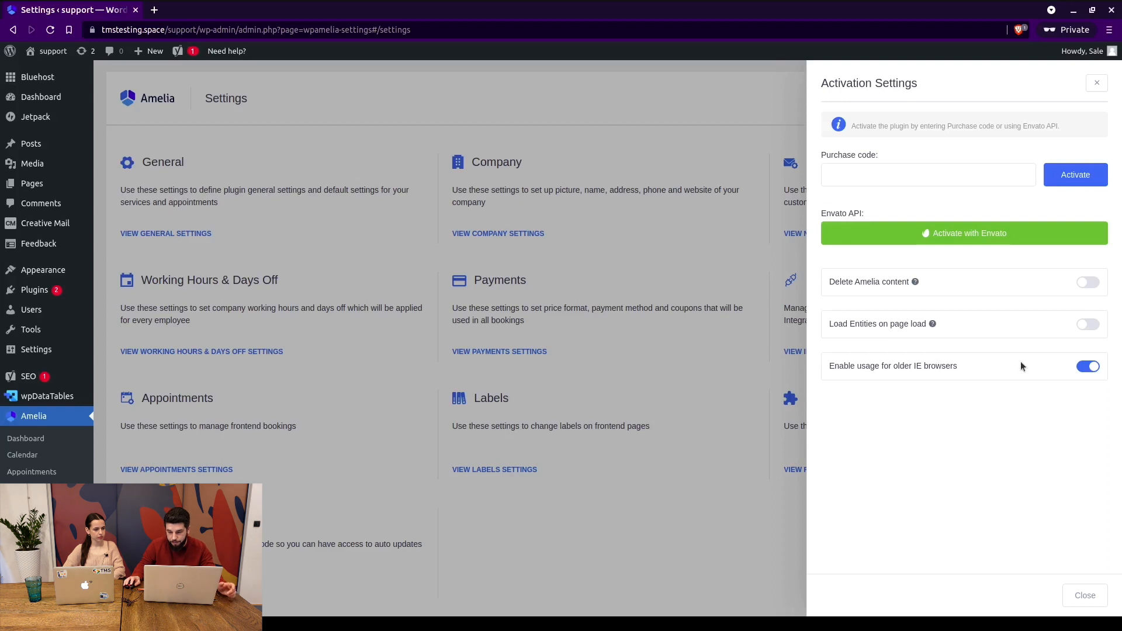
click(1085, 366)
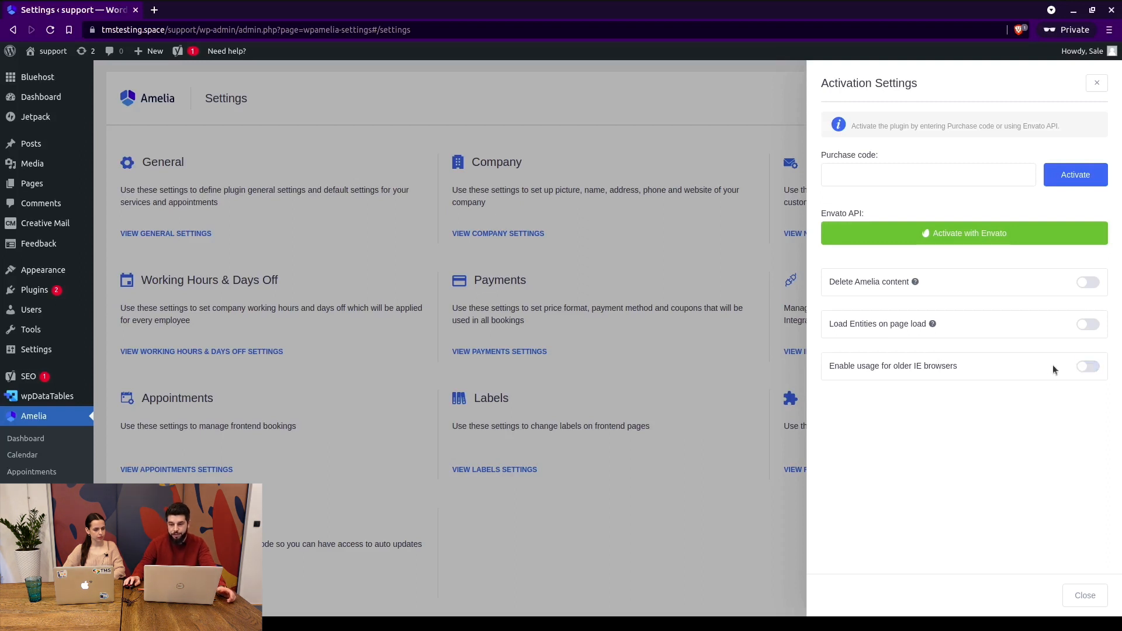
click(1086, 367)
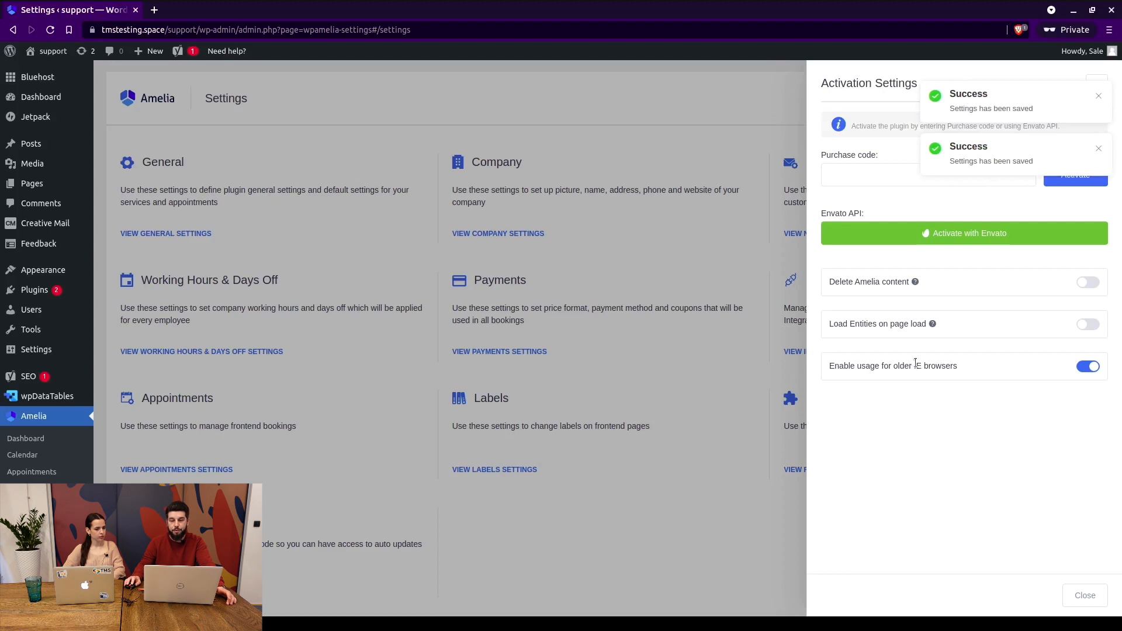
click(1088, 366)
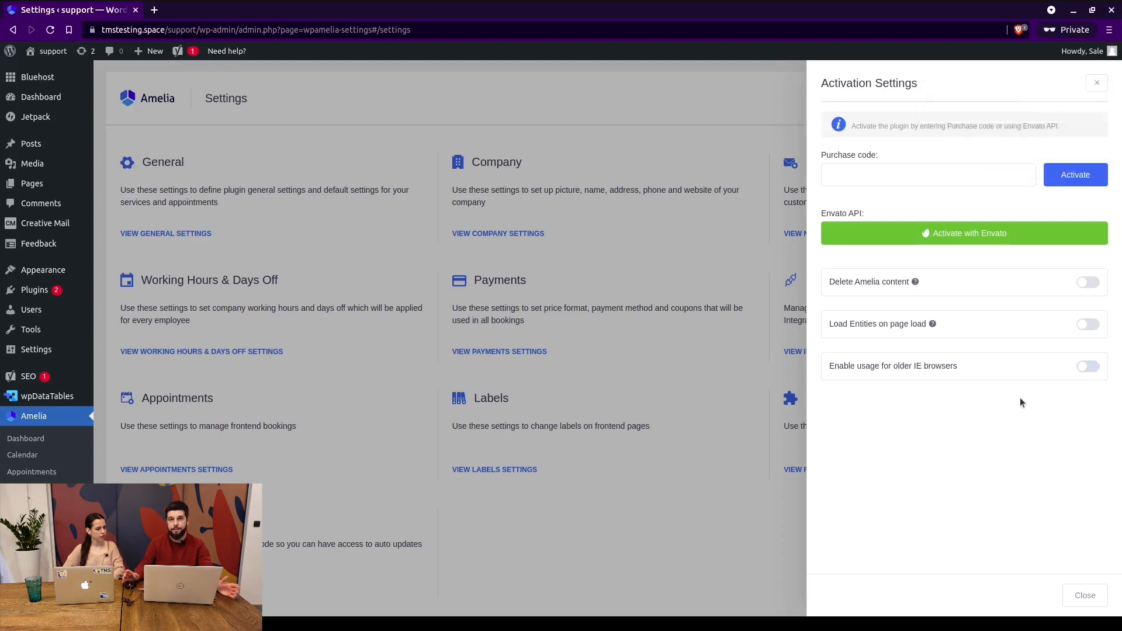